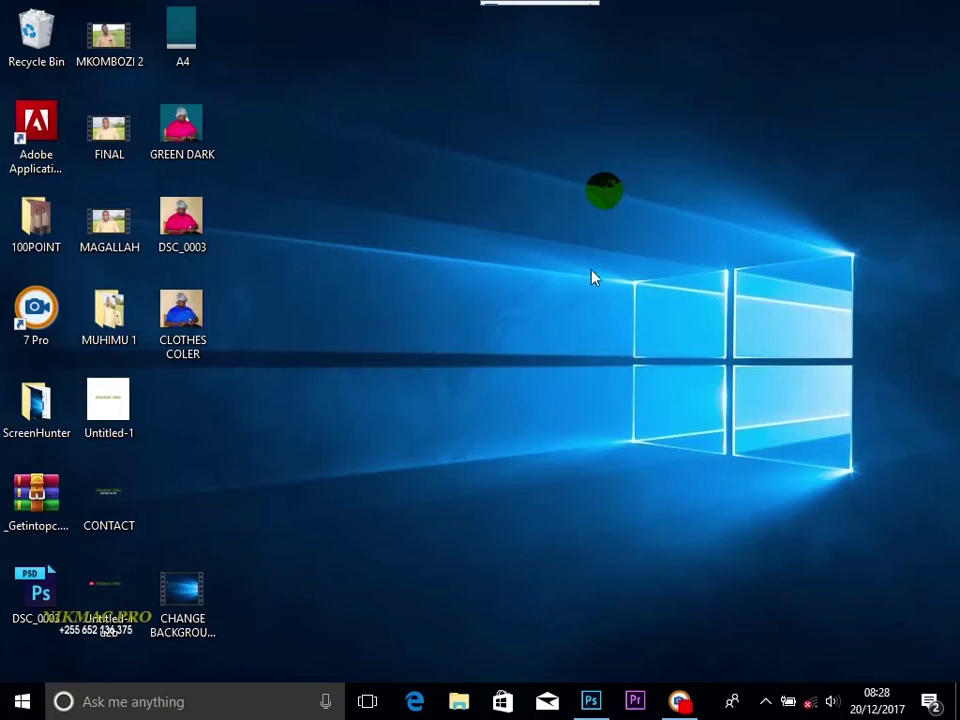
Step: Create a new white 7.5 × 7.5 inch document at 100 ppi named CAKE POSTER
{"action": "left_click", "coordinate": [591, 703]}
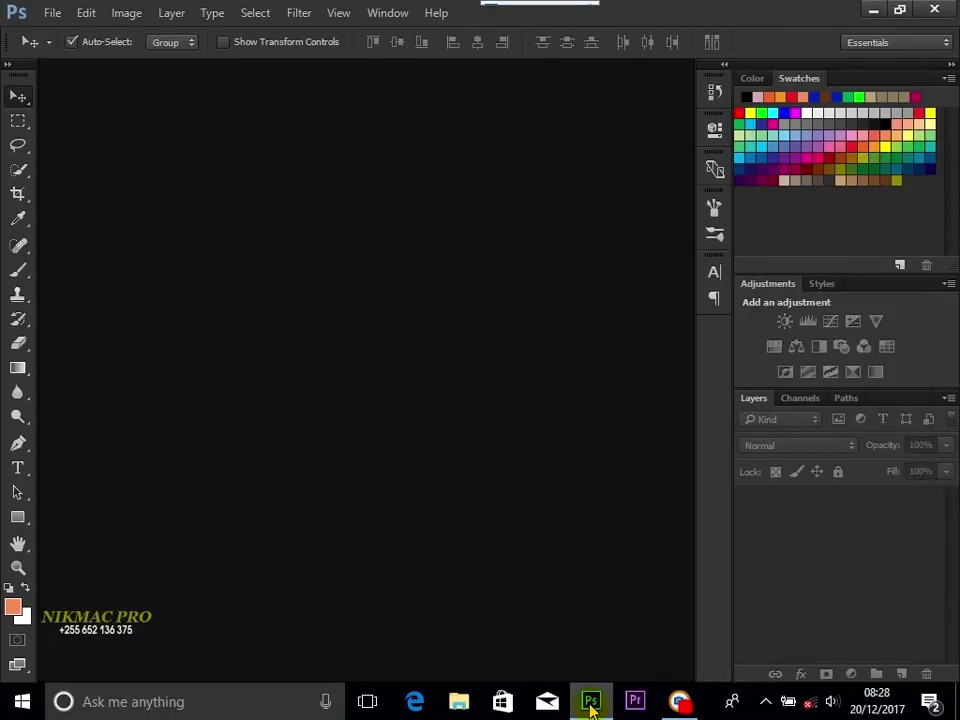
{"action": "left_click", "coordinate": [52, 13]}
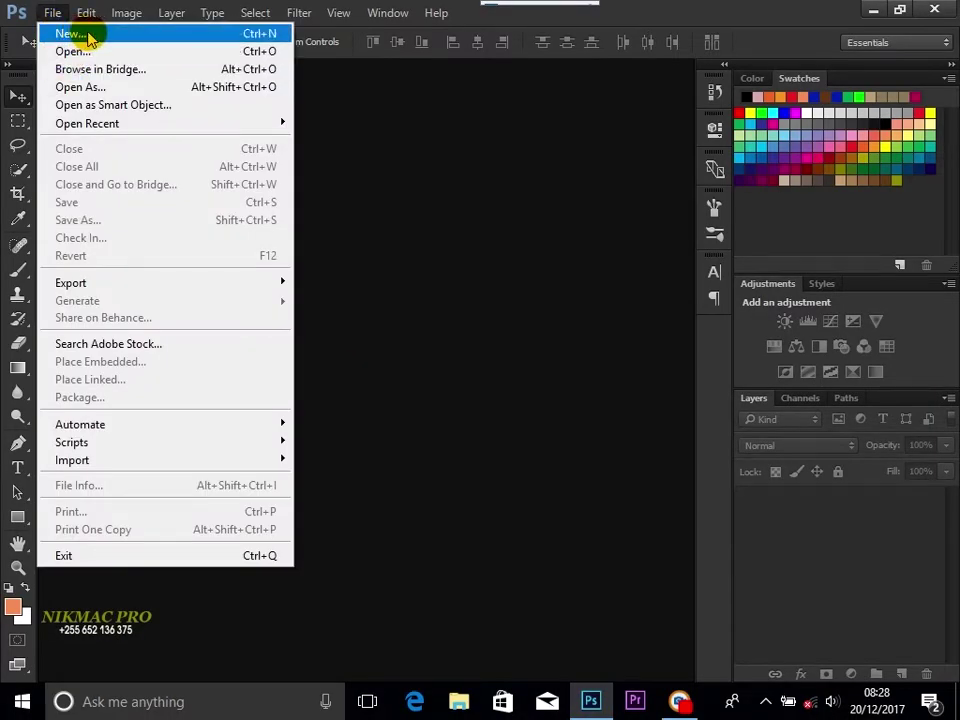
{"action": "left_click", "coordinate": [89, 36]}
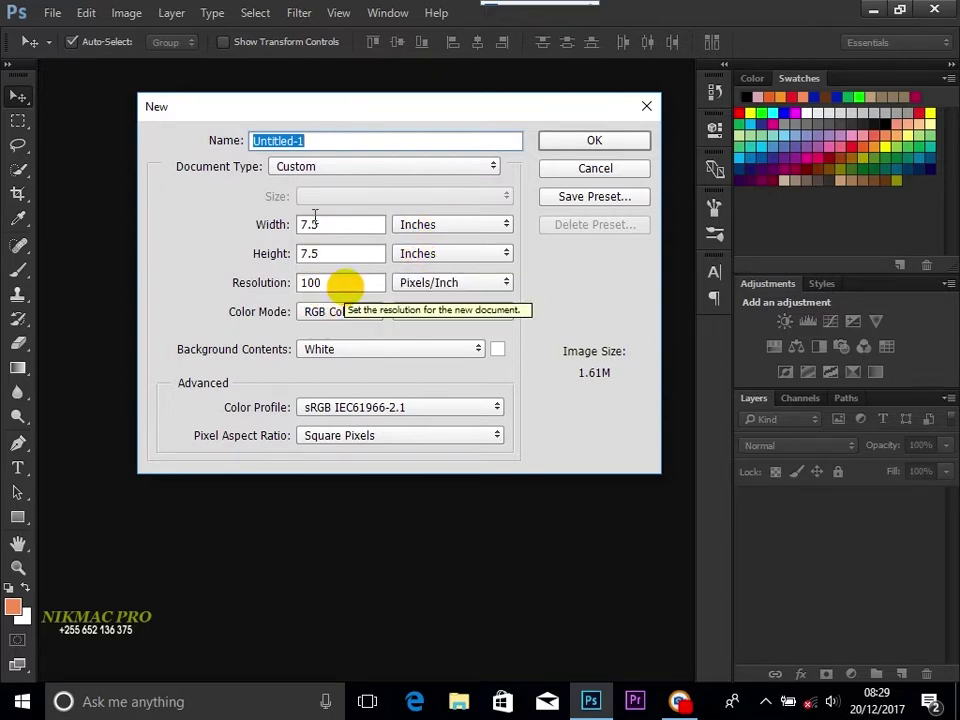
{"action": "left_click", "coordinate": [309, 141]}
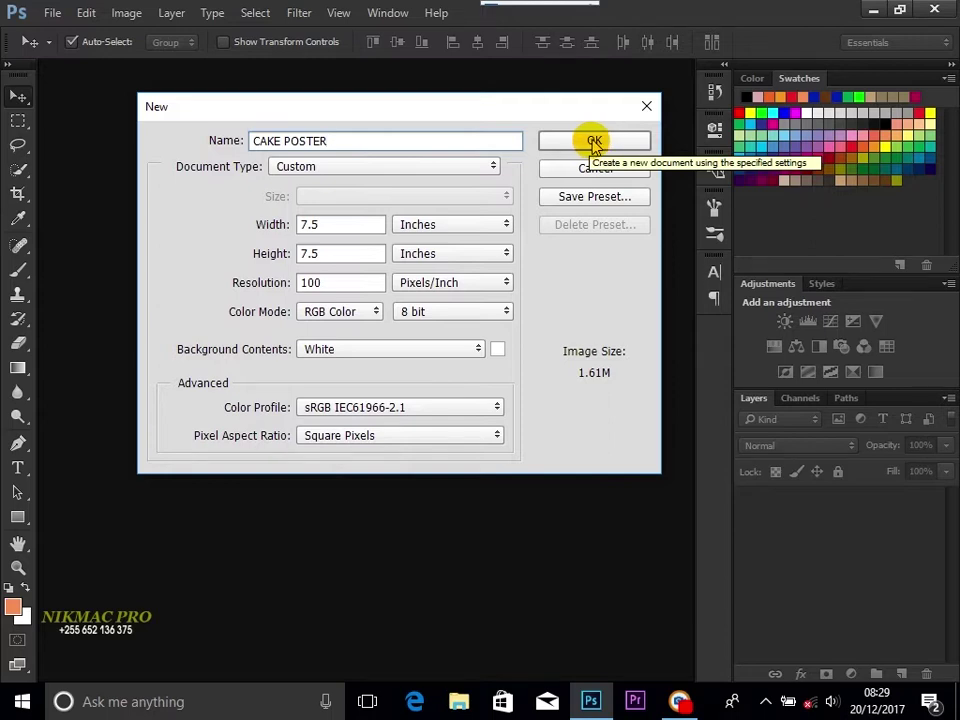
{"action": "left_click", "coordinate": [595, 142]}
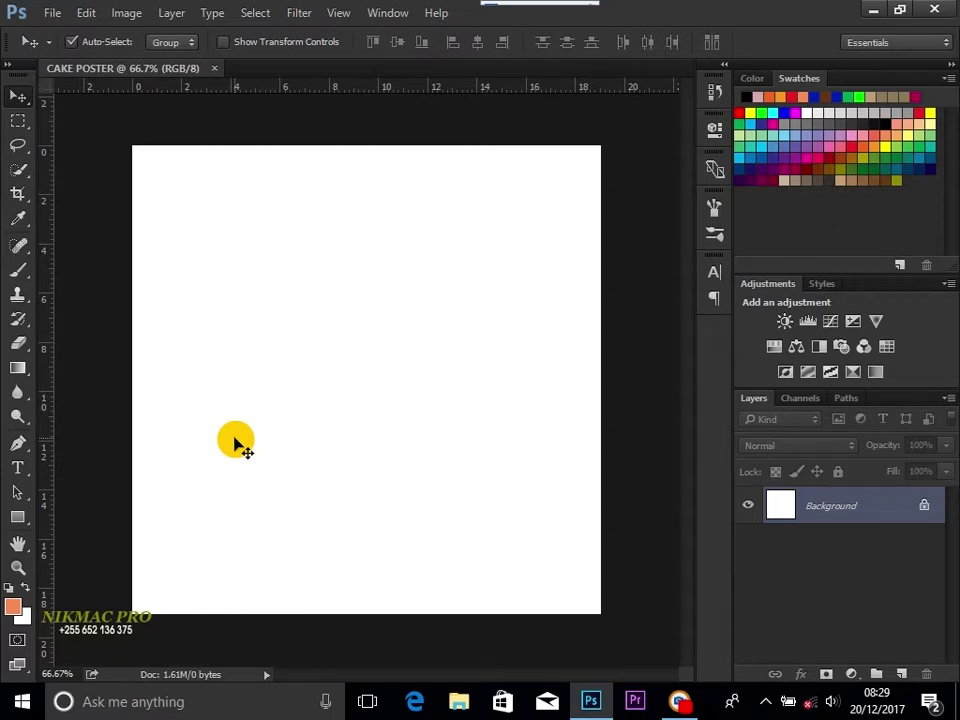
Step: Draw a 769 × 770 px rectangle over the whole canvas and open its Layer Style dialog
{"action": "left_click", "coordinate": [17, 518]}
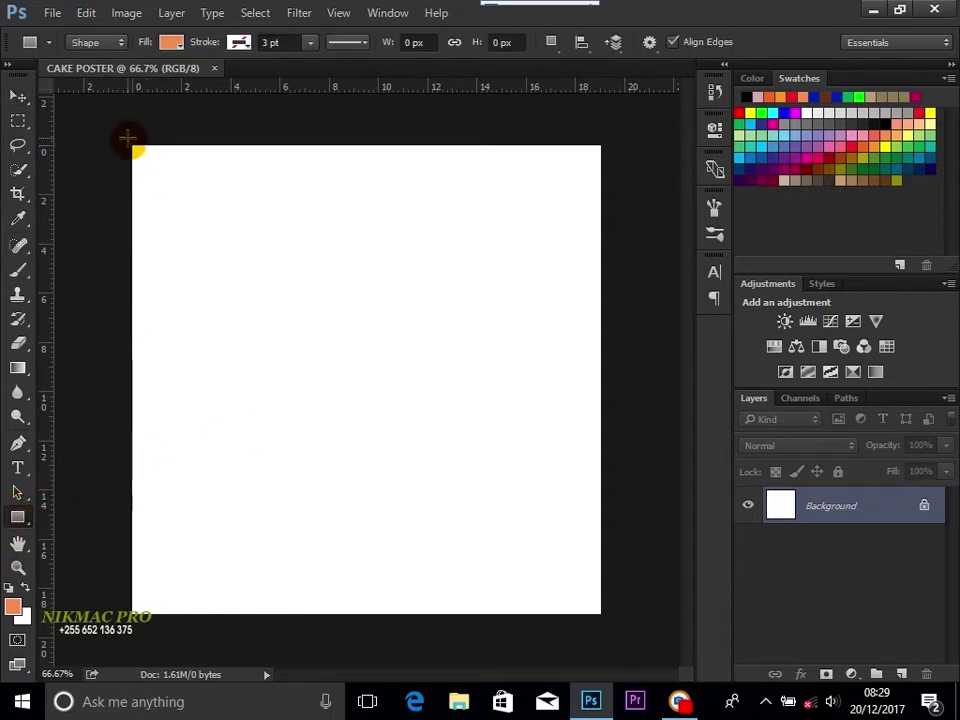
{"action": "left_click_drag", "start_coordinate": [129, 138], "coordinate": [608, 619]}
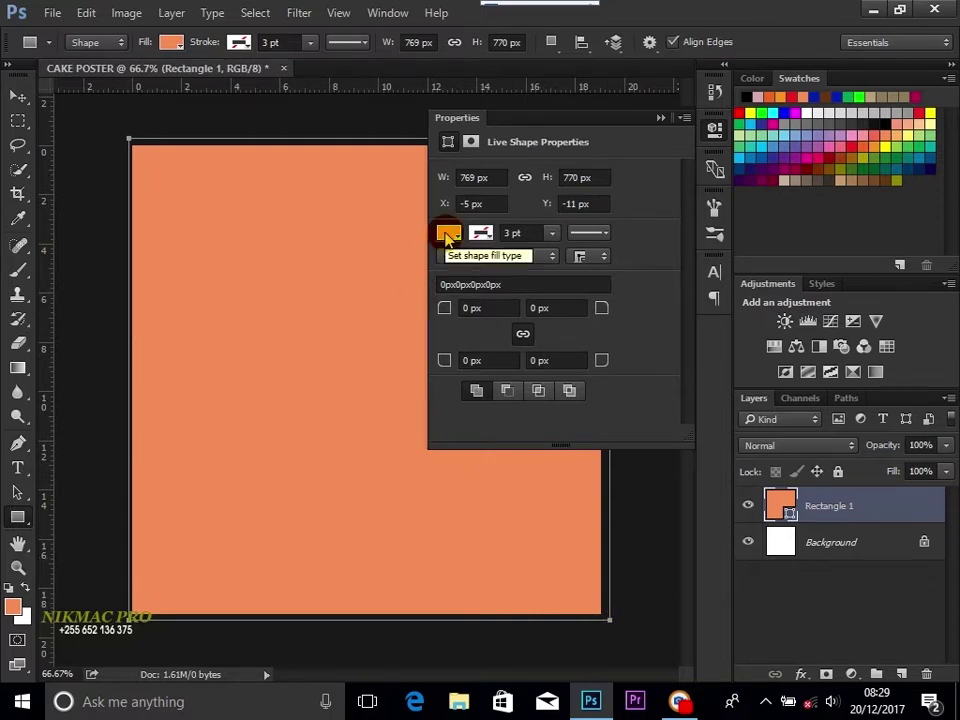
{"action": "left_click", "coordinate": [659, 119]}
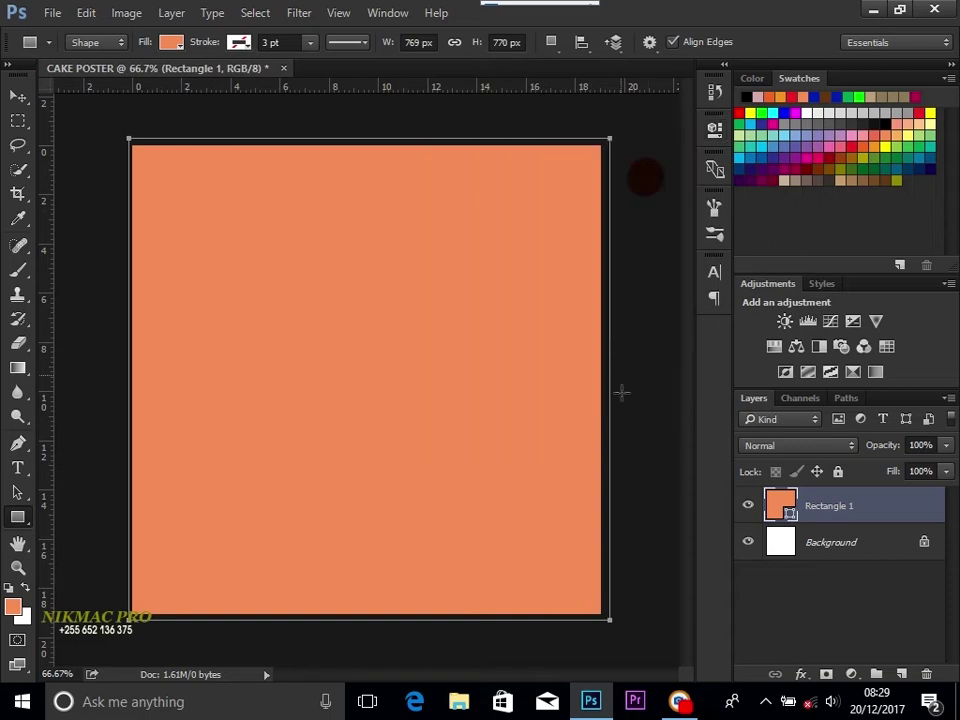
{"action": "double_click", "coordinate": [886, 512]}
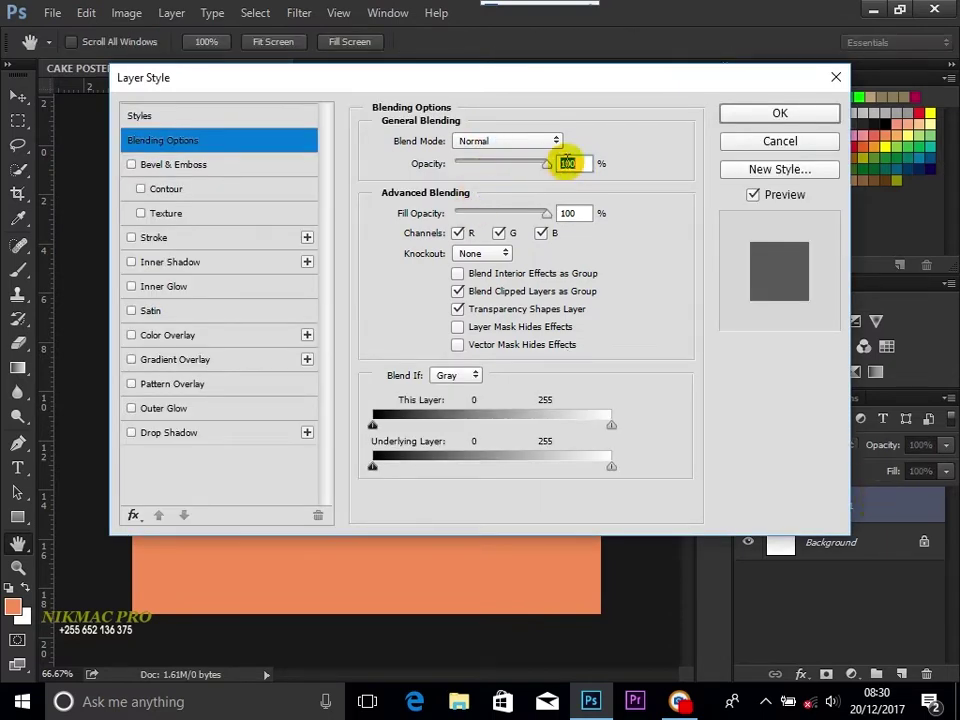
Step: Lower Rectangle 1's opacity to 50% in Blending Options
{"action": "left_click_drag", "start_coordinate": [549, 171], "coordinate": [517, 172]}
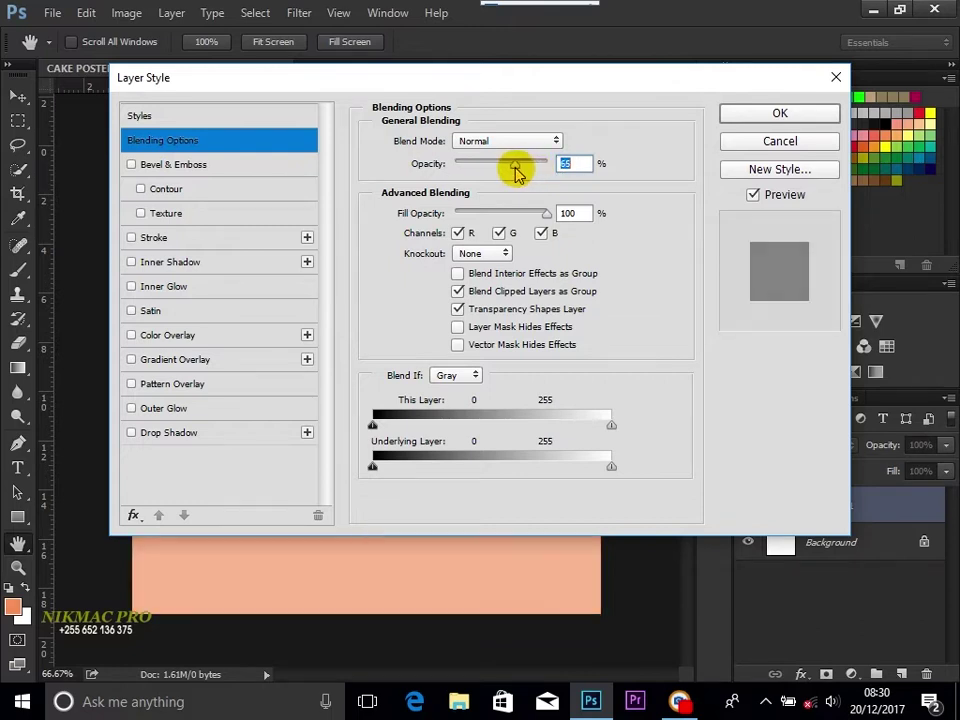
{"action": "left_click_drag", "start_coordinate": [510, 172], "coordinate": [506, 172]}
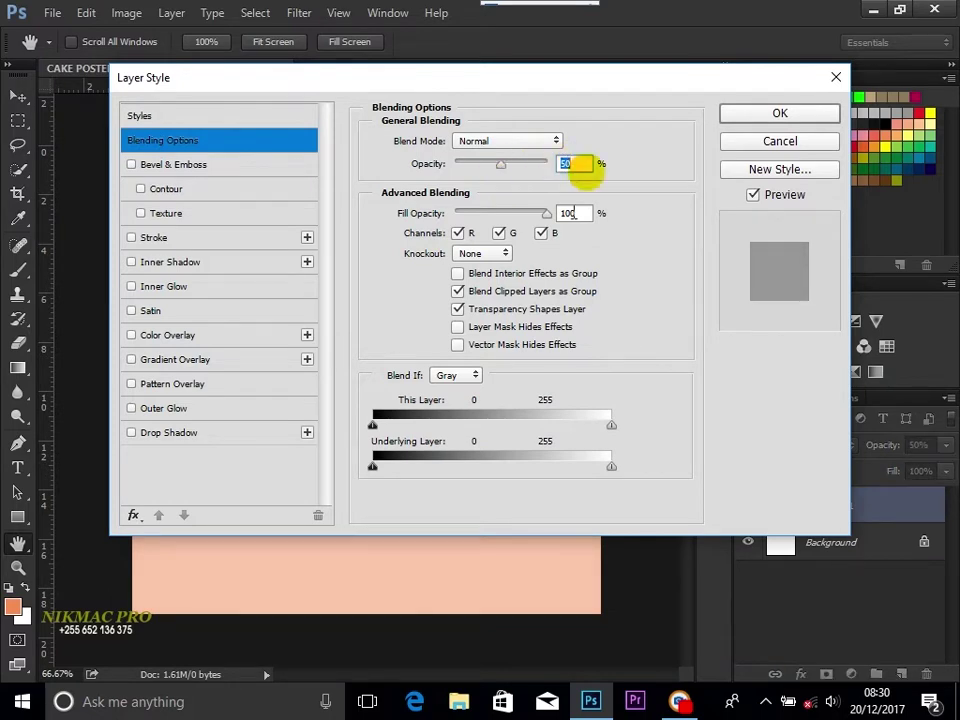
{"action": "left_click", "coordinate": [772, 115]}
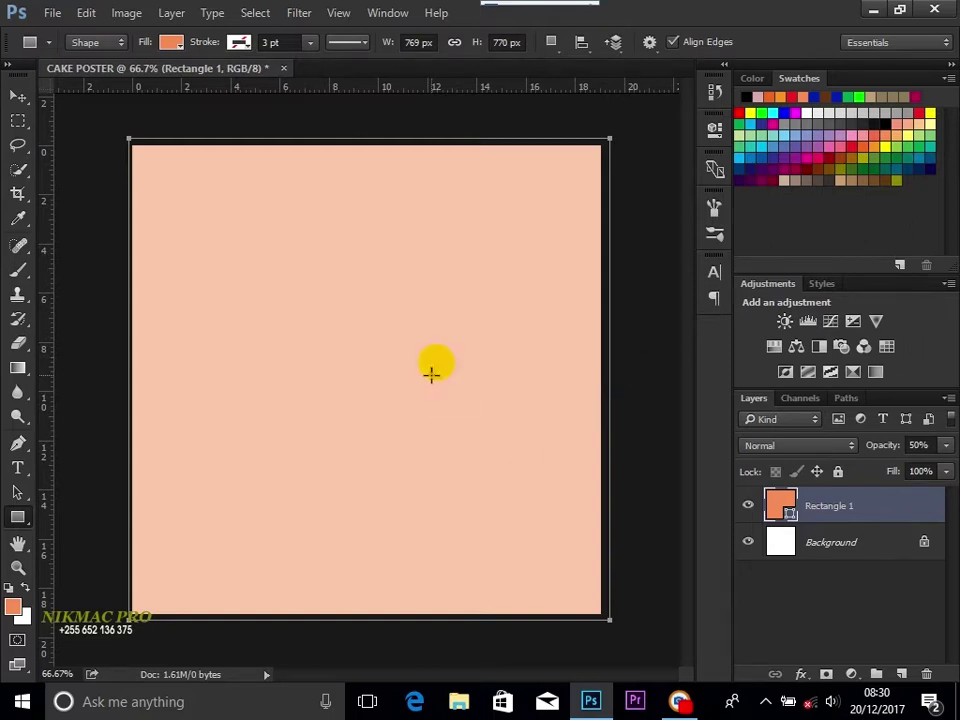
{"action": "left_click", "coordinate": [17, 94]}
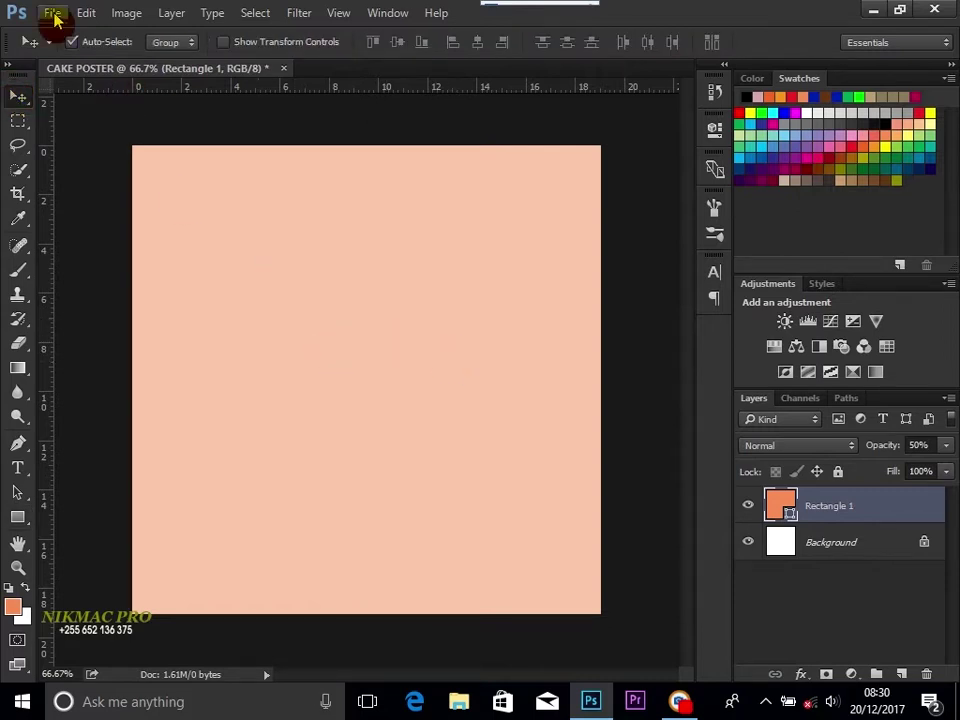
Step: Open CAKE 1.png and drag the cake picture into the CAKE POSTER document
{"action": "left_click", "coordinate": [48, 13]}
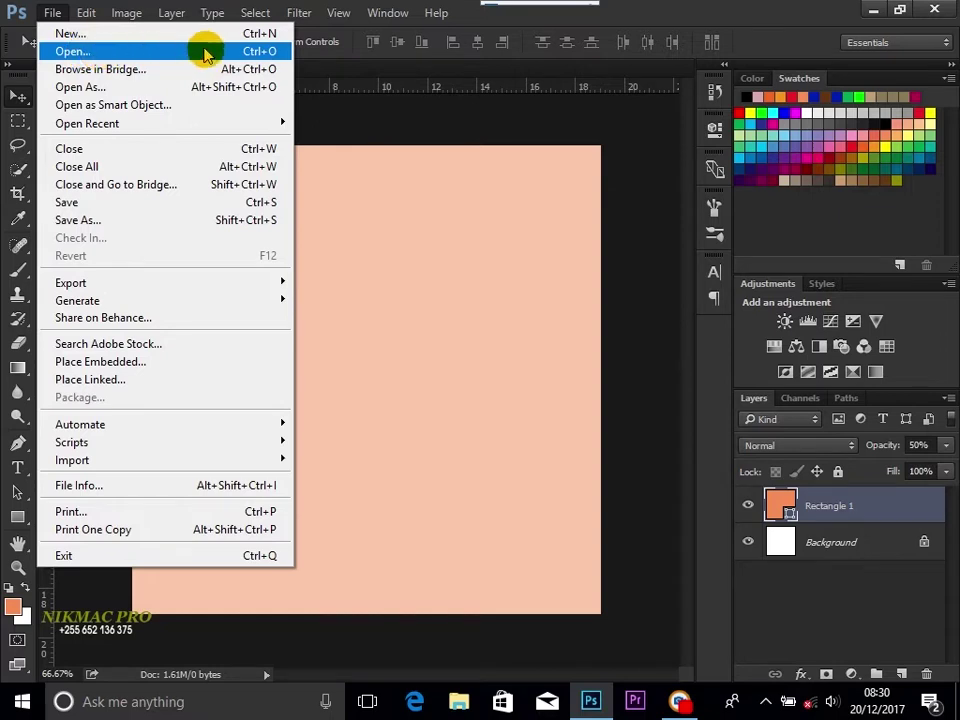
{"action": "left_click", "coordinate": [208, 53]}
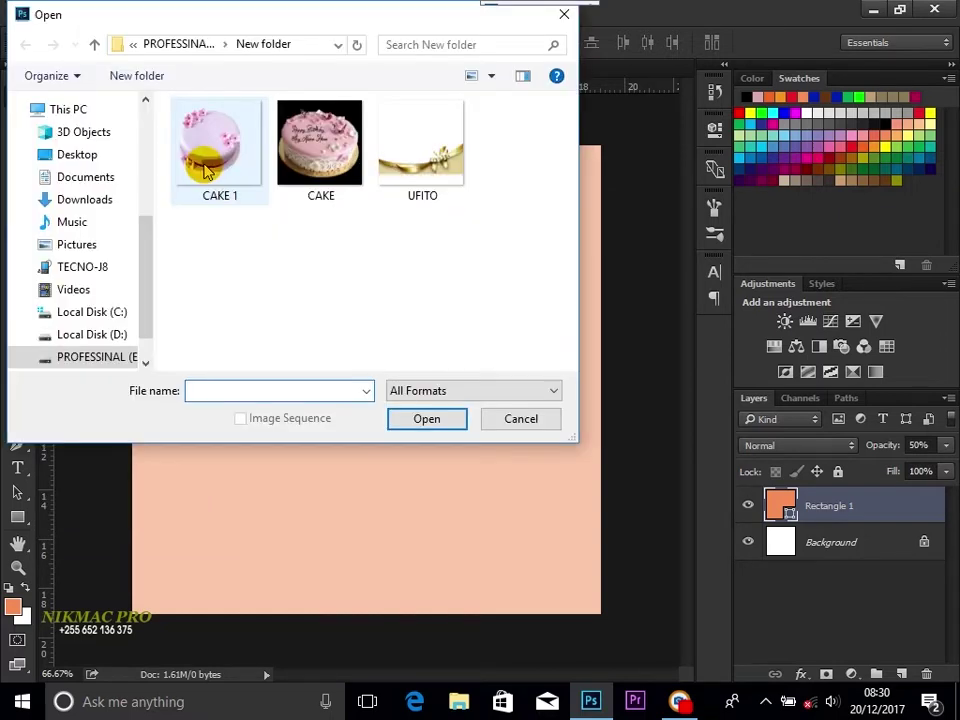
{"action": "left_click", "coordinate": [205, 170]}
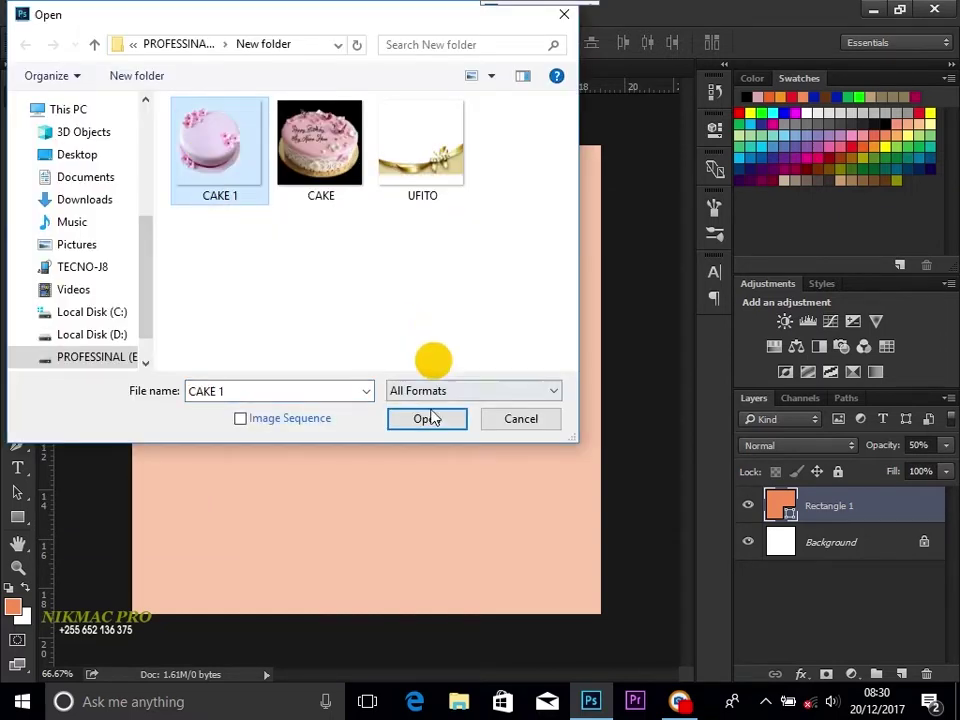
{"action": "left_click", "coordinate": [427, 419]}
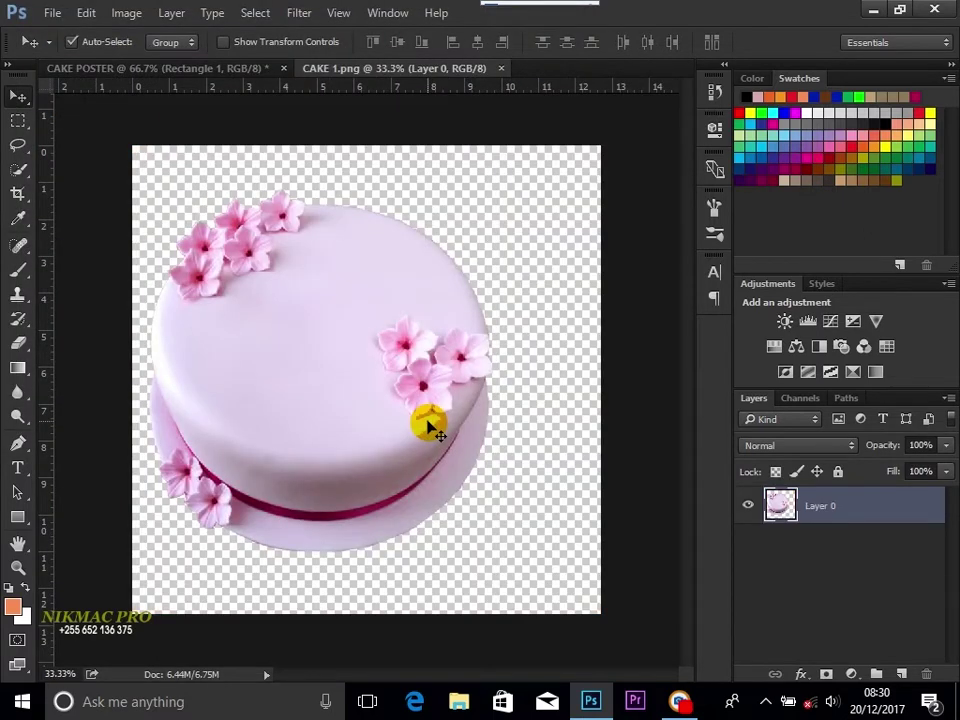
{"action": "left_click_drag", "start_coordinate": [331, 358], "coordinate": [390, 382]}
Step: Scale the cake to about 46% and position it in the upper-left area
{"action": "left_click", "coordinate": [225, 42]}
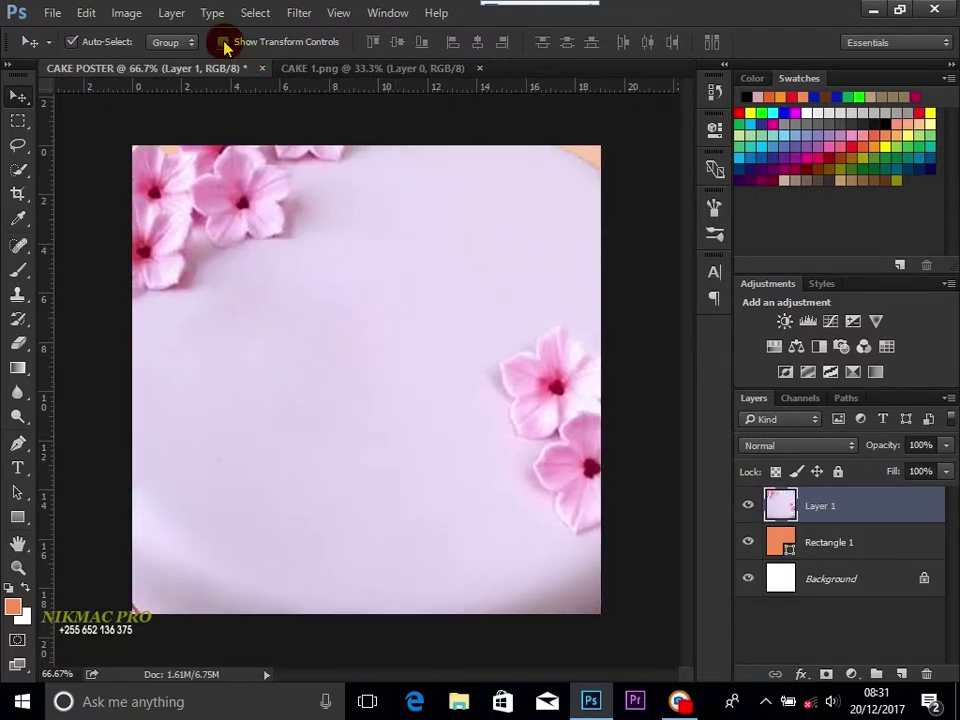
{"action": "left_click_drag", "start_coordinate": [420, 310], "coordinate": [289, 332]}
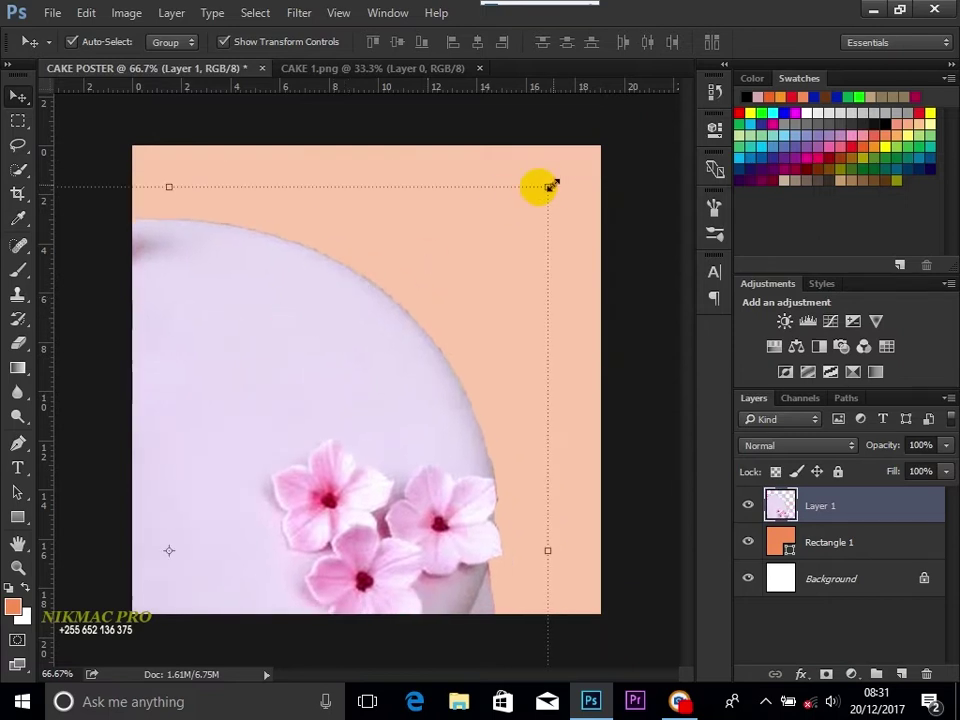
{"action": "left_click_drag", "start_coordinate": [550, 187], "coordinate": [461, 274]}
{"action": "left_click_drag", "start_coordinate": [579, 161], "coordinate": [454, 318]}
{"action": "left_click_drag", "start_coordinate": [293, 423], "coordinate": [356, 279]}
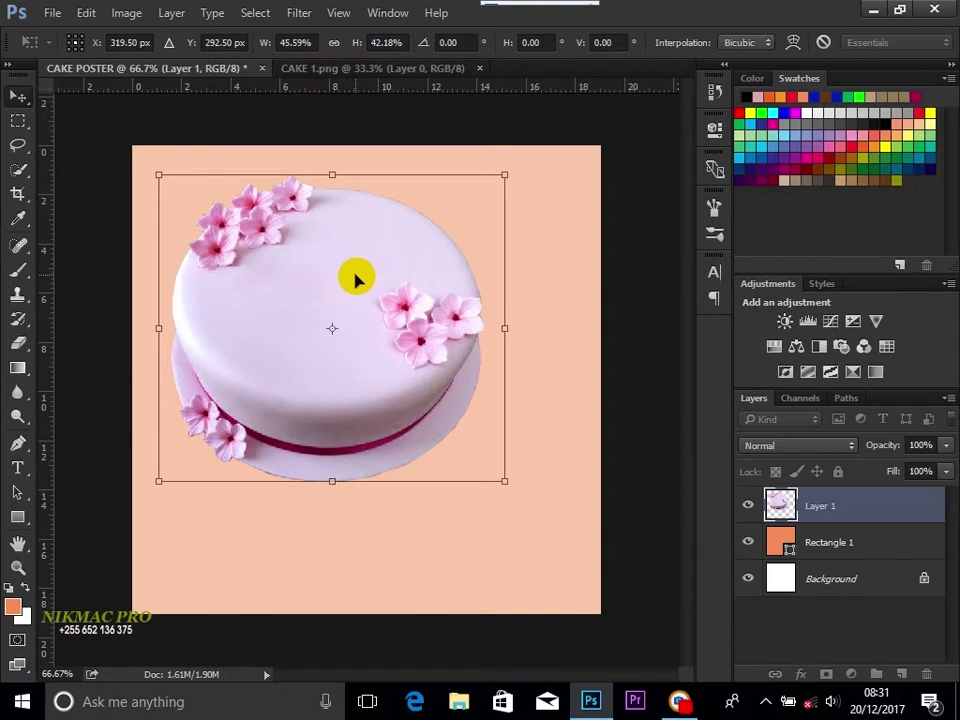
{"action": "key", "text": "Return"}
{"action": "left_click", "coordinate": [18, 100]}
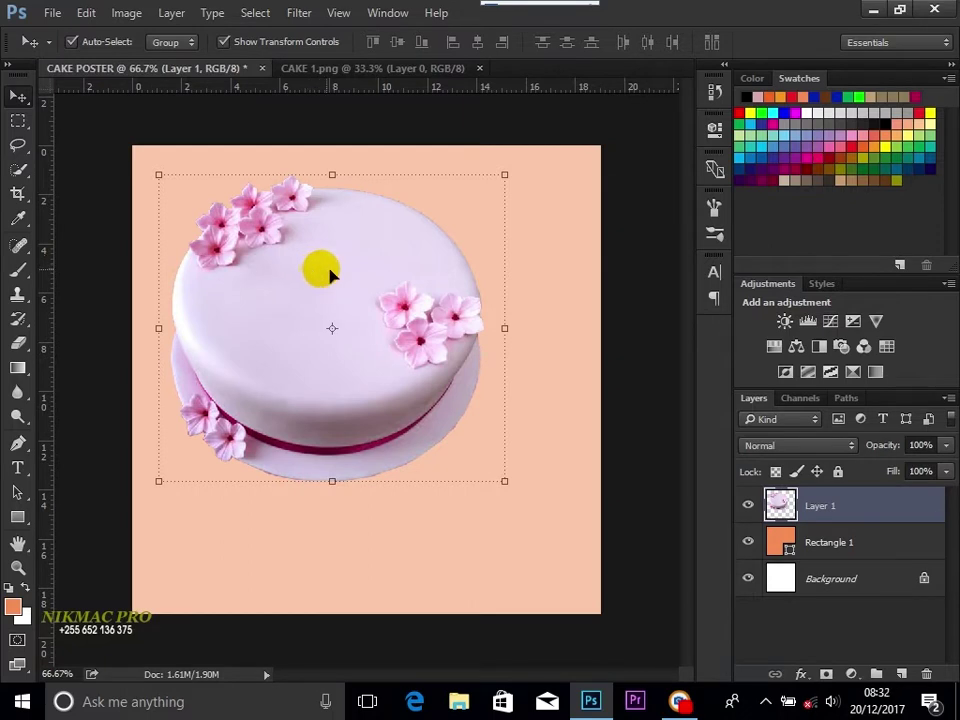
{"action": "left_click", "coordinate": [224, 41]}
{"action": "left_click_drag", "start_coordinate": [333, 298], "coordinate": [318, 303]}
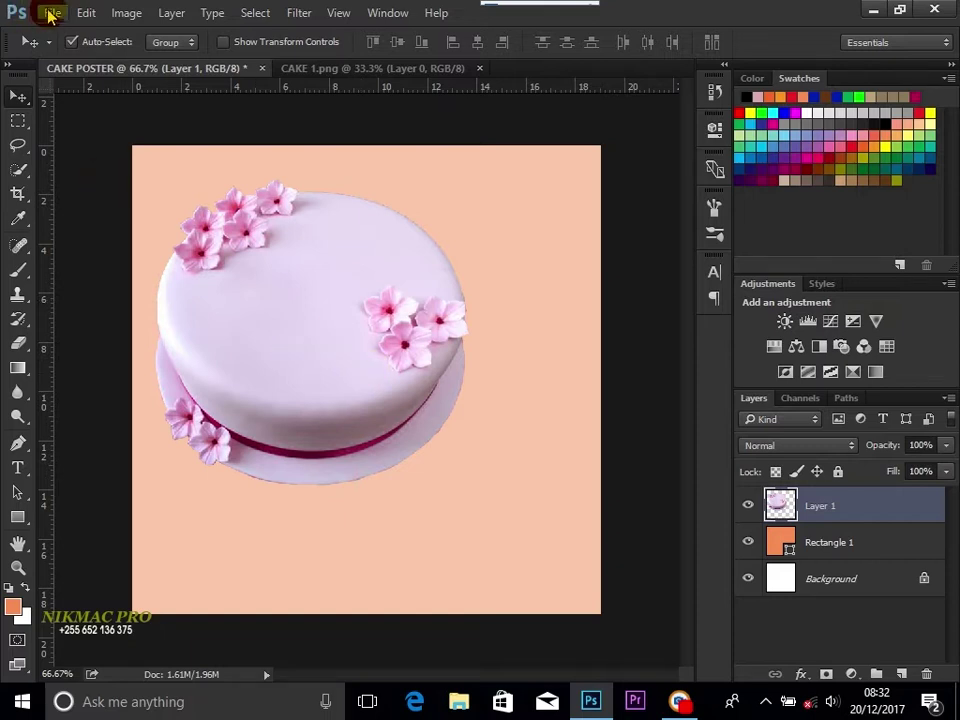
Step: Open UFITO.png and drag the gold ribbon into the CAKE POSTER document
{"action": "left_click", "coordinate": [50, 12]}
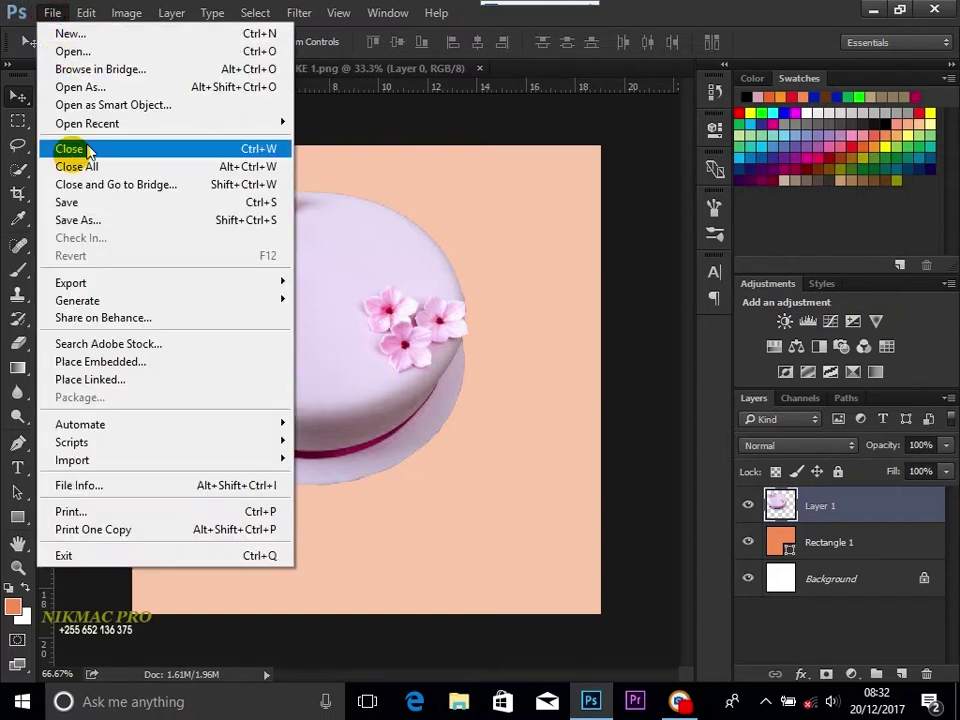
{"action": "left_click", "coordinate": [108, 51]}
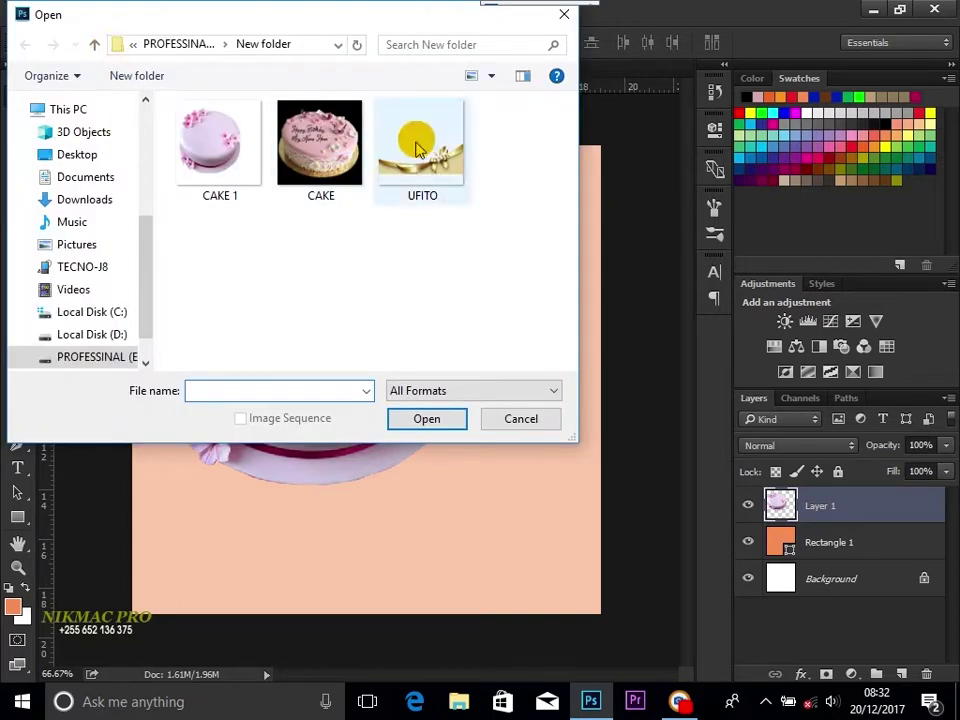
{"action": "left_click", "coordinate": [414, 144]}
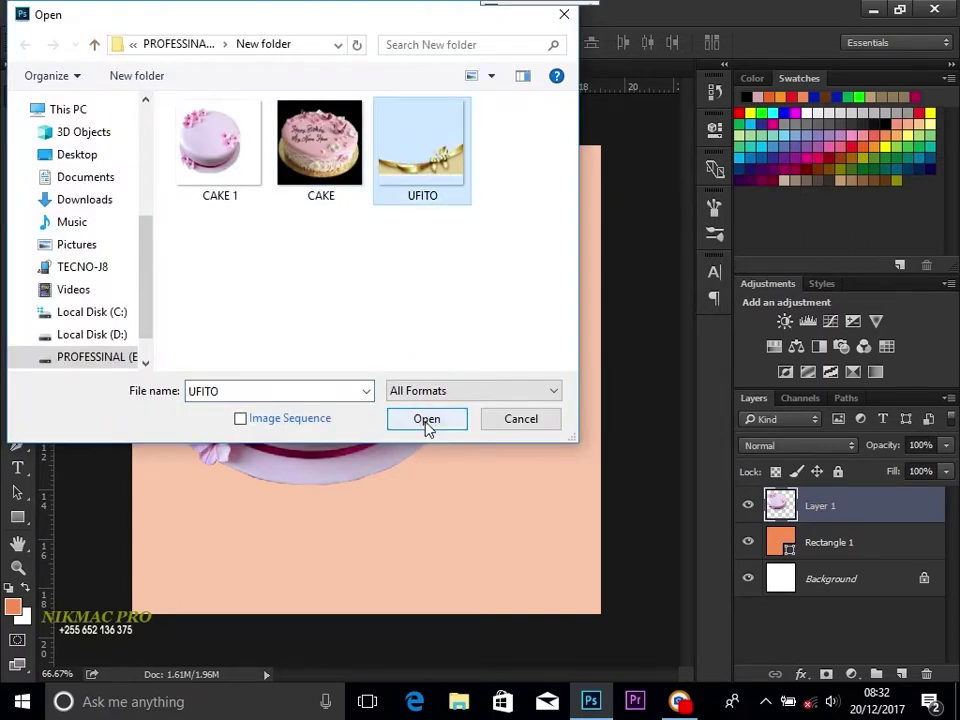
{"action": "left_click", "coordinate": [427, 419]}
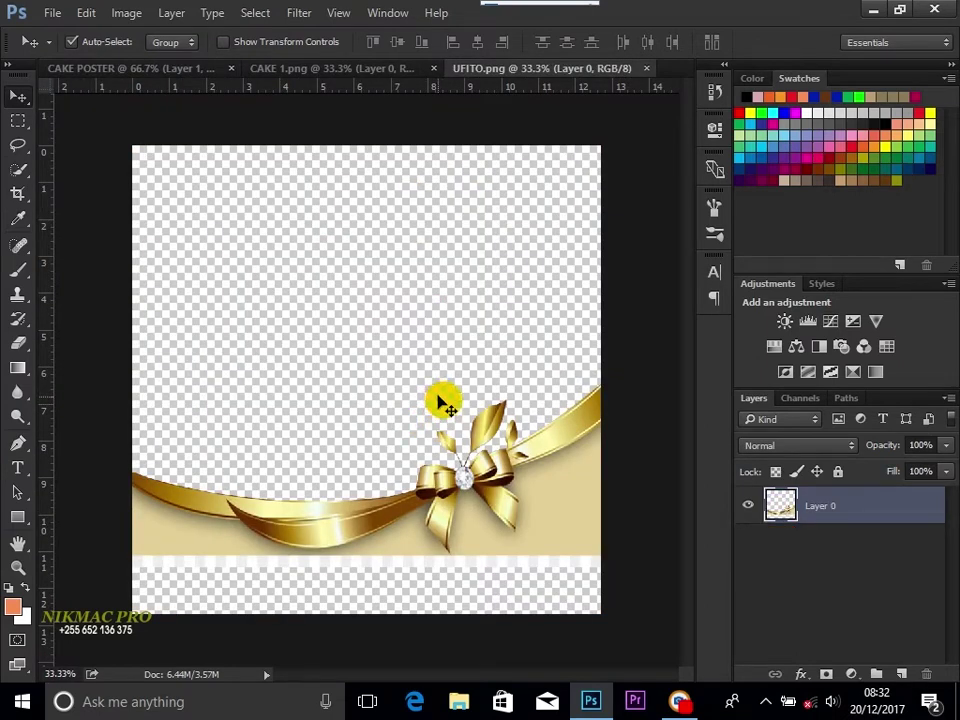
{"action": "left_click_drag", "start_coordinate": [525, 425], "coordinate": [416, 540]}
Step: Scale the ribbon to 50% across the cake's lower half and apply the transformation
{"action": "key", "text": "ctrl+t"}
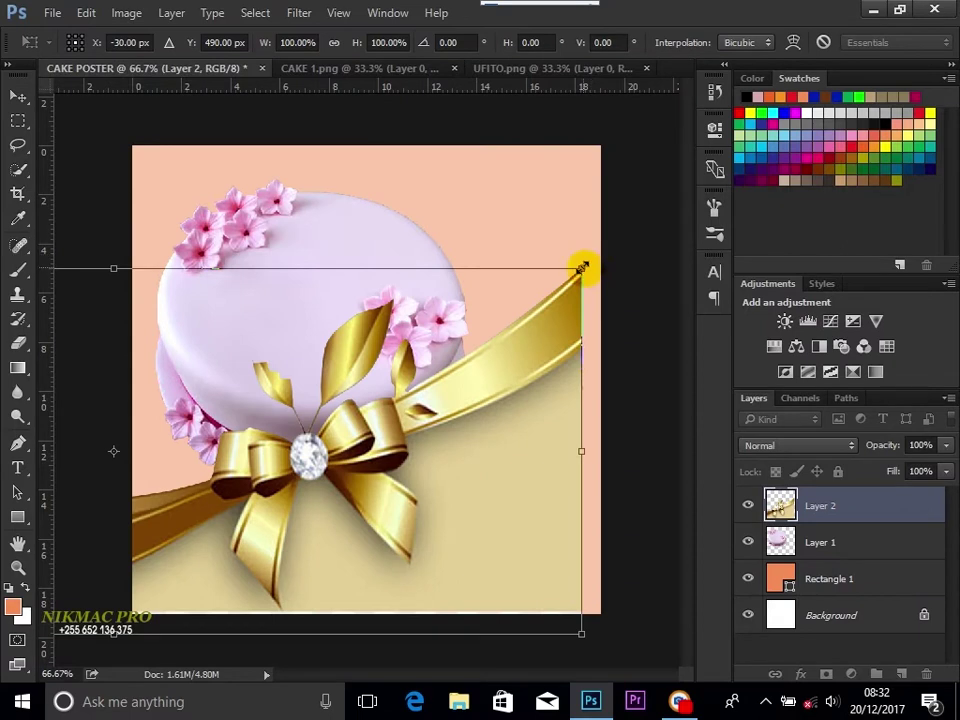
{"action": "left_click_drag", "start_coordinate": [581, 268], "coordinate": [294, 489]}
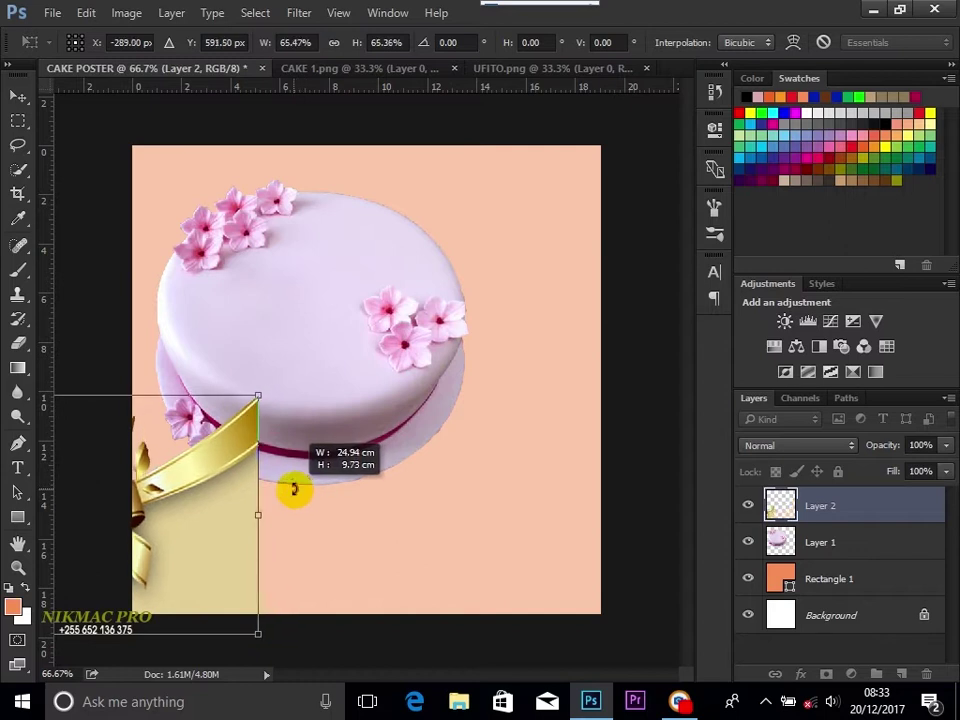
{"action": "left_click_drag", "start_coordinate": [240, 463], "coordinate": [568, 386]}
{"action": "left_click_drag", "start_coordinate": [604, 454], "coordinate": [600, 462]}
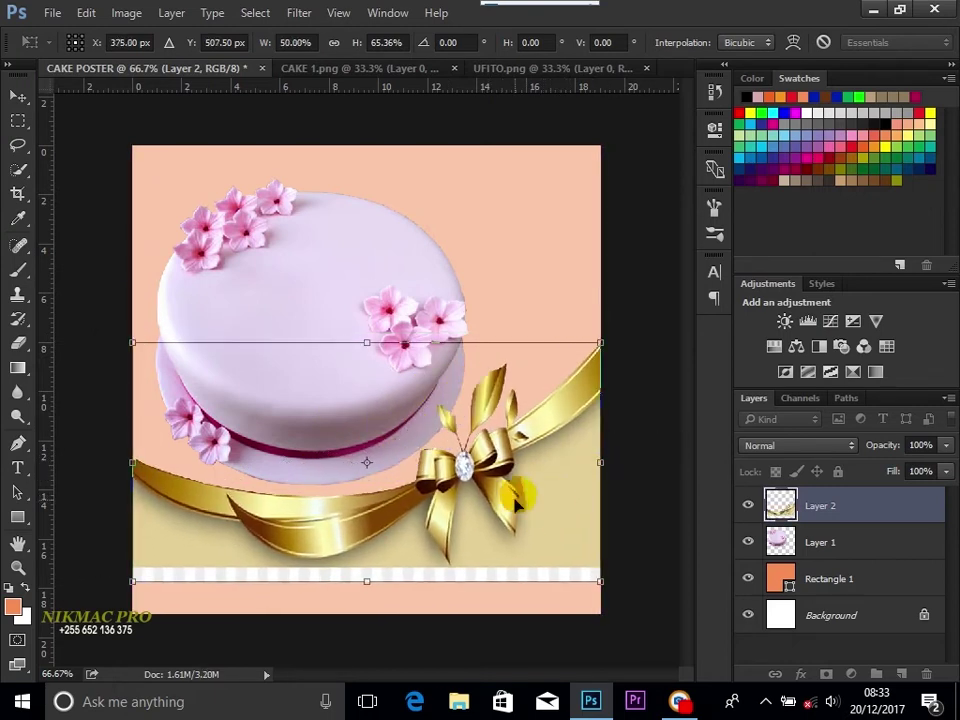
{"action": "left_click_drag", "start_coordinate": [514, 497], "coordinate": [470, 481]}
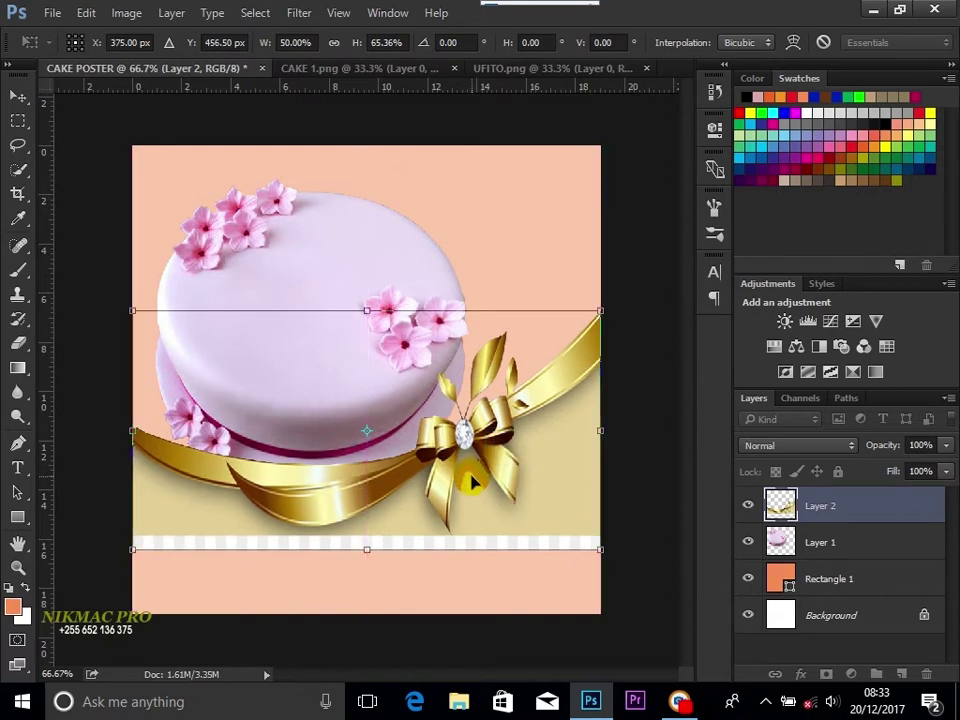
{"action": "left_click_drag", "start_coordinate": [367, 311], "coordinate": [364, 369]}
{"action": "left_click_drag", "start_coordinate": [525, 477], "coordinate": [527, 492]}
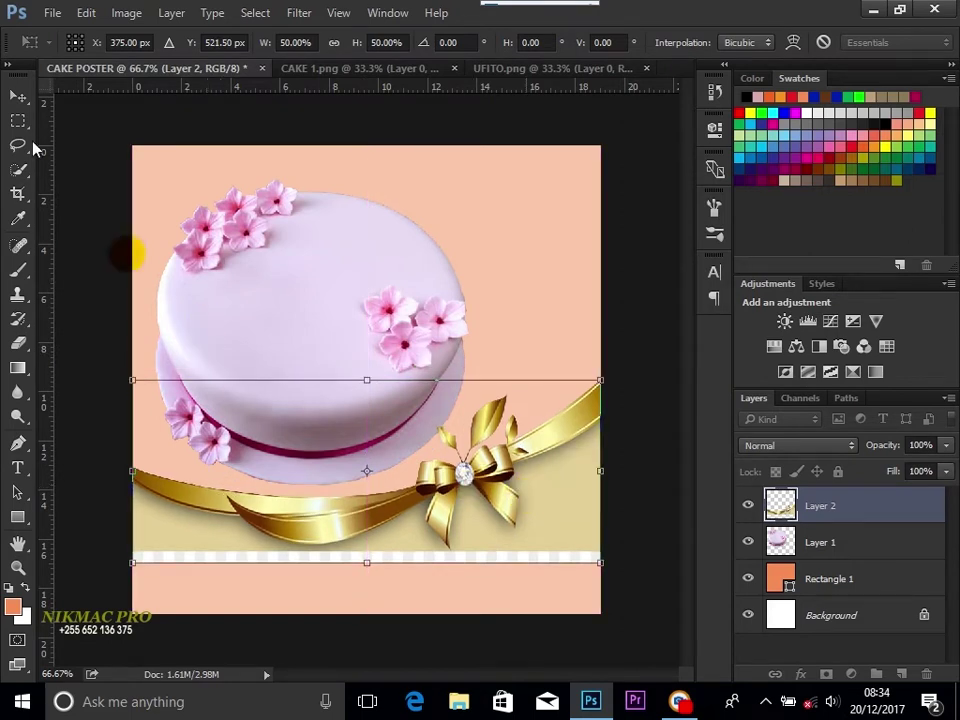
{"action": "left_click", "coordinate": [18, 97]}
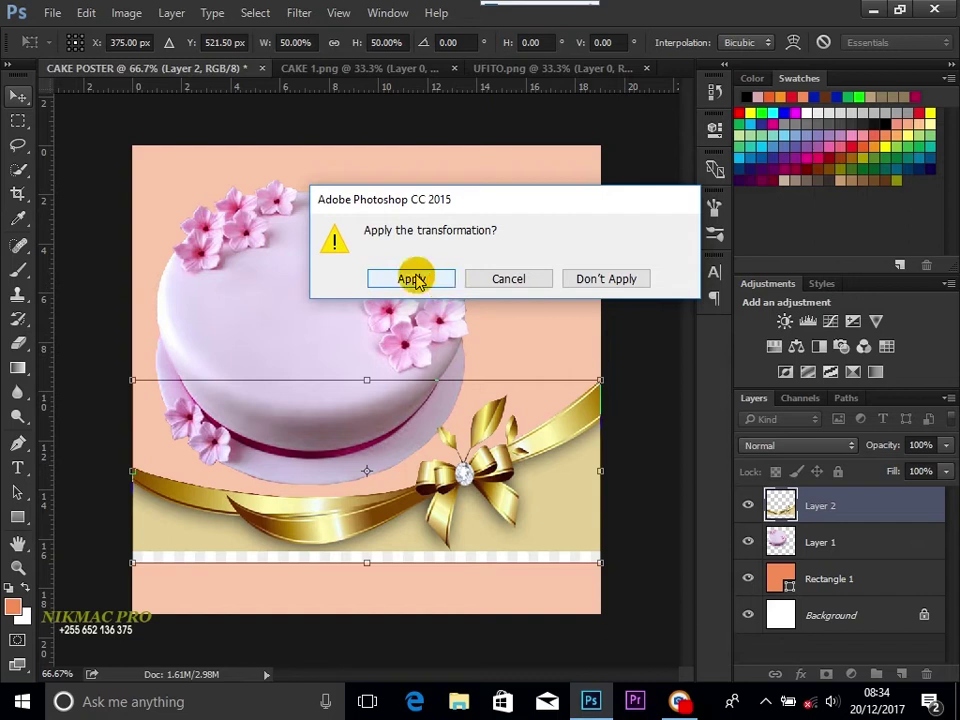
{"action": "left_click", "coordinate": [416, 278]}
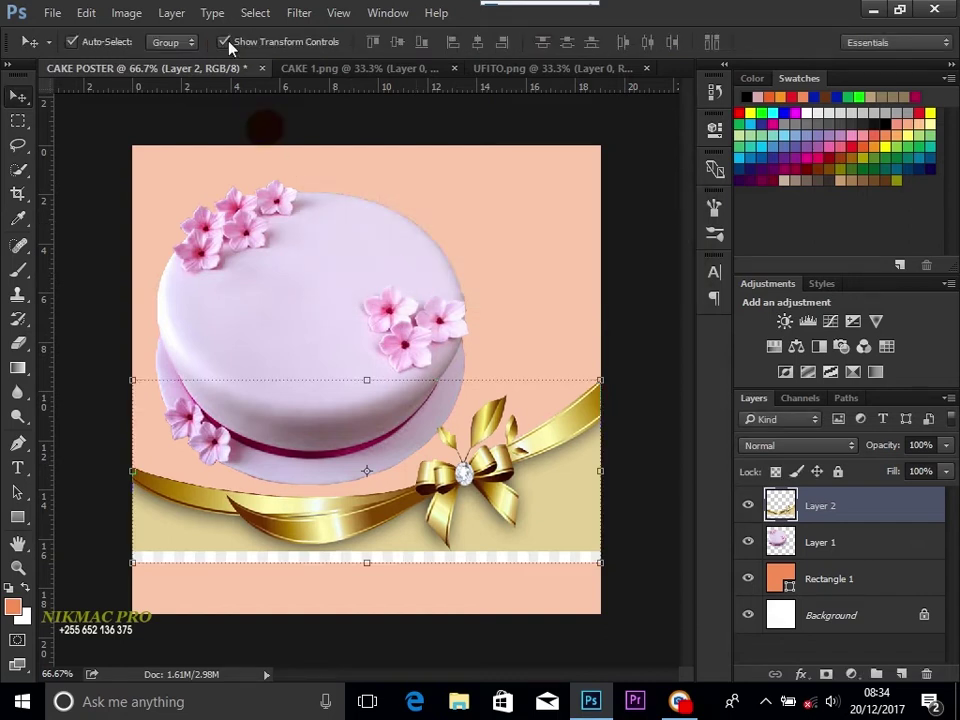
{"action": "left_click", "coordinate": [224, 42]}
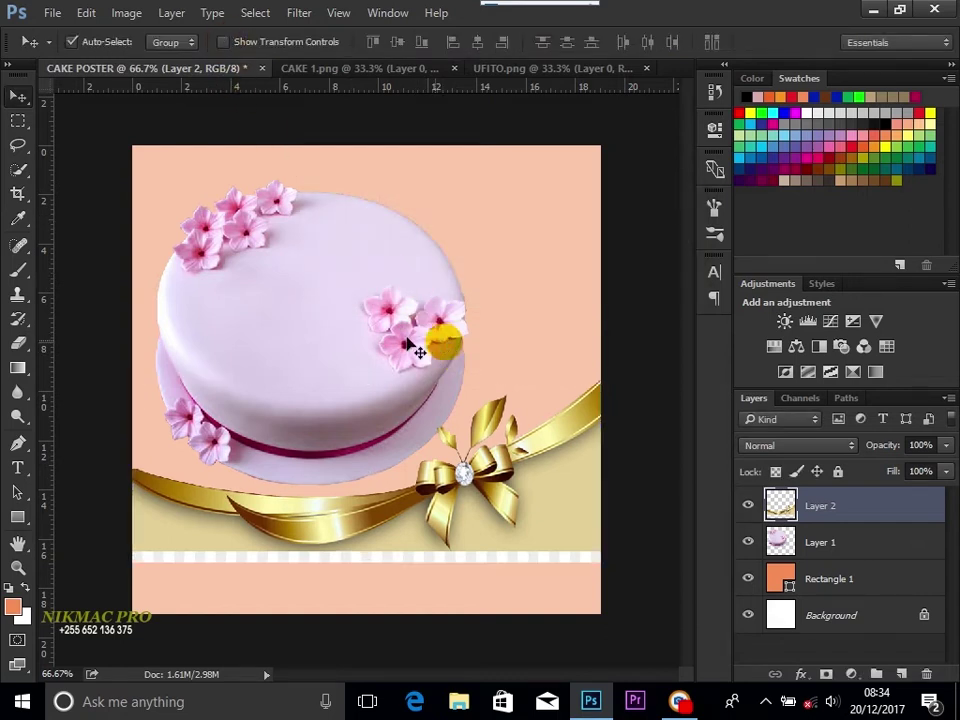
Step: Move the lavender cake down and stack the ribbon layer beneath the cake layer
{"action": "left_click", "coordinate": [345, 322]}
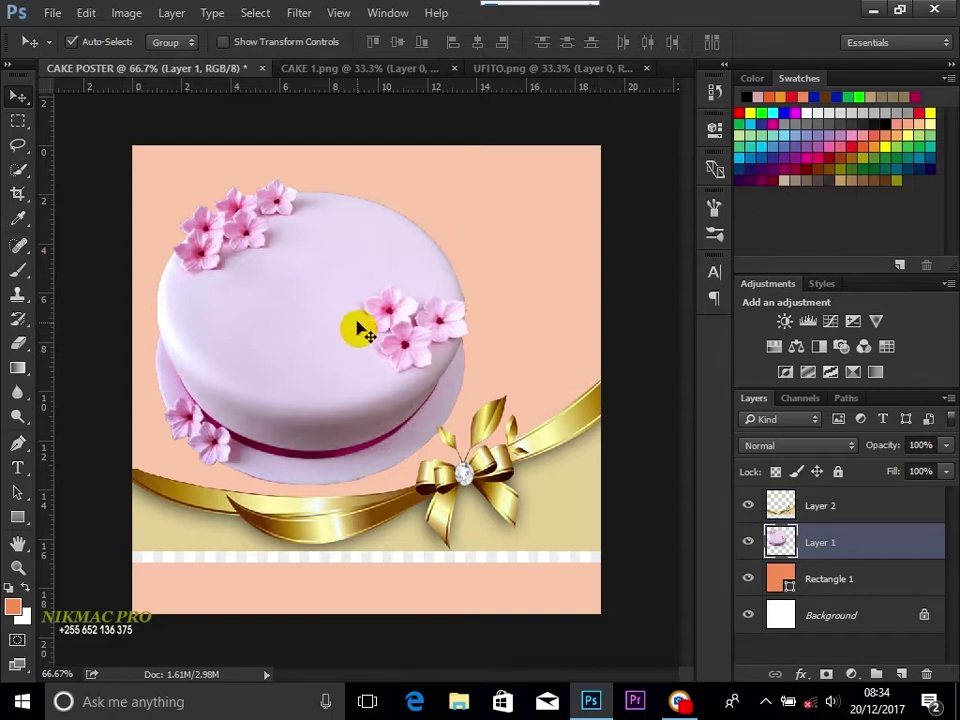
{"action": "left_click_drag", "start_coordinate": [354, 332], "coordinate": [356, 365]}
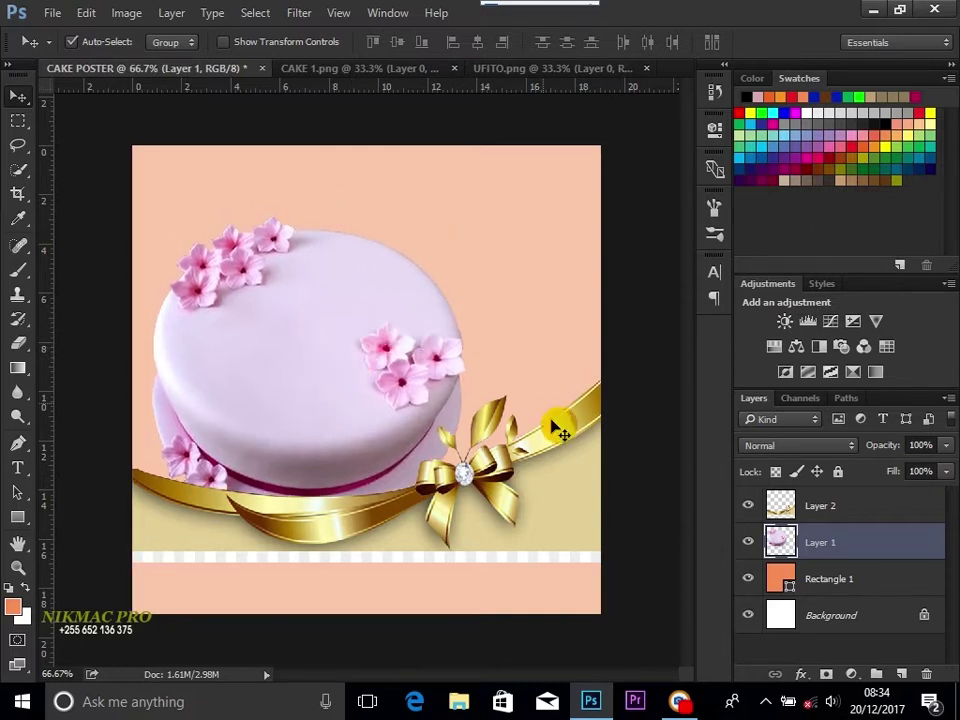
{"action": "left_click", "coordinate": [820, 508]}
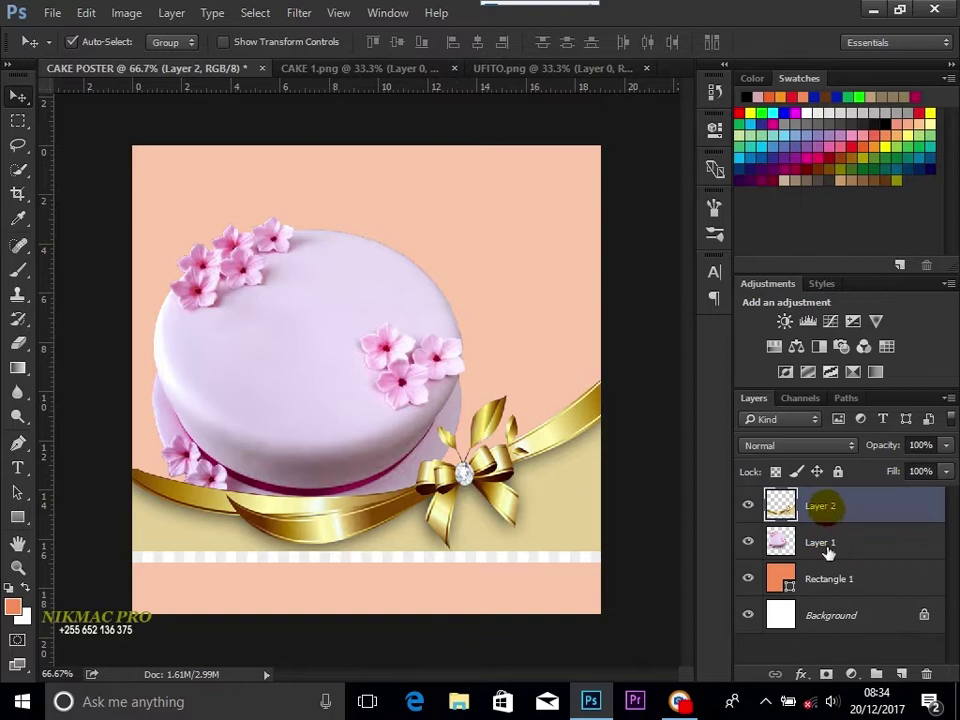
{"action": "left_click", "coordinate": [817, 507]}
{"action": "left_click_drag", "start_coordinate": [817, 507], "coordinate": [821, 550]}
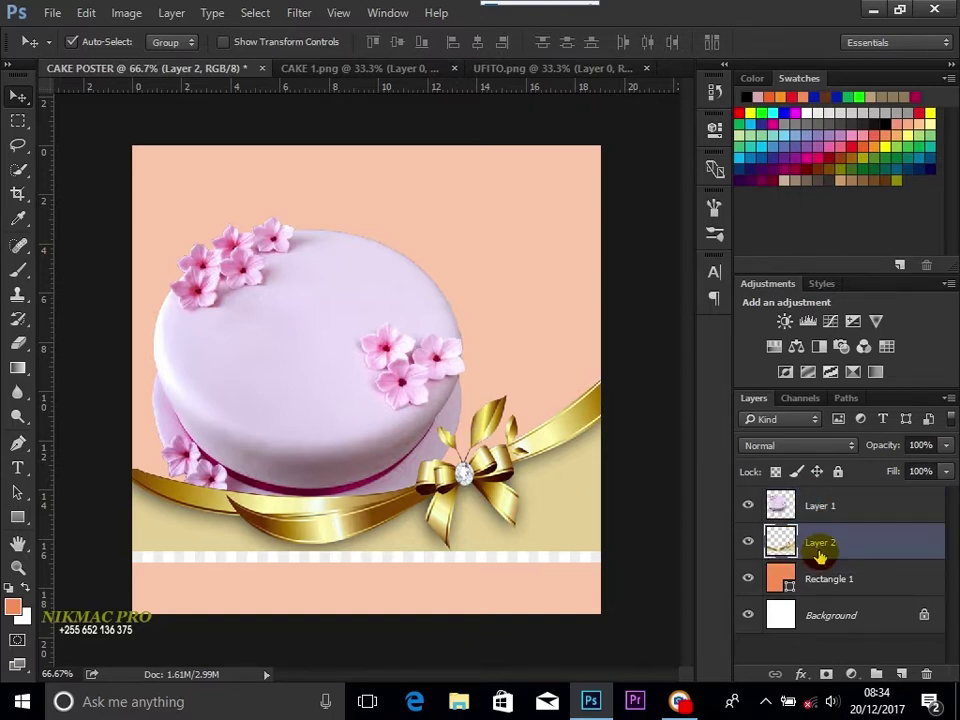
Step: Reposition the lavender cake on the canvas above the ribbon
{"action": "left_click", "coordinate": [336, 347]}
{"action": "left_click_drag", "start_coordinate": [318, 346], "coordinate": [324, 372]}
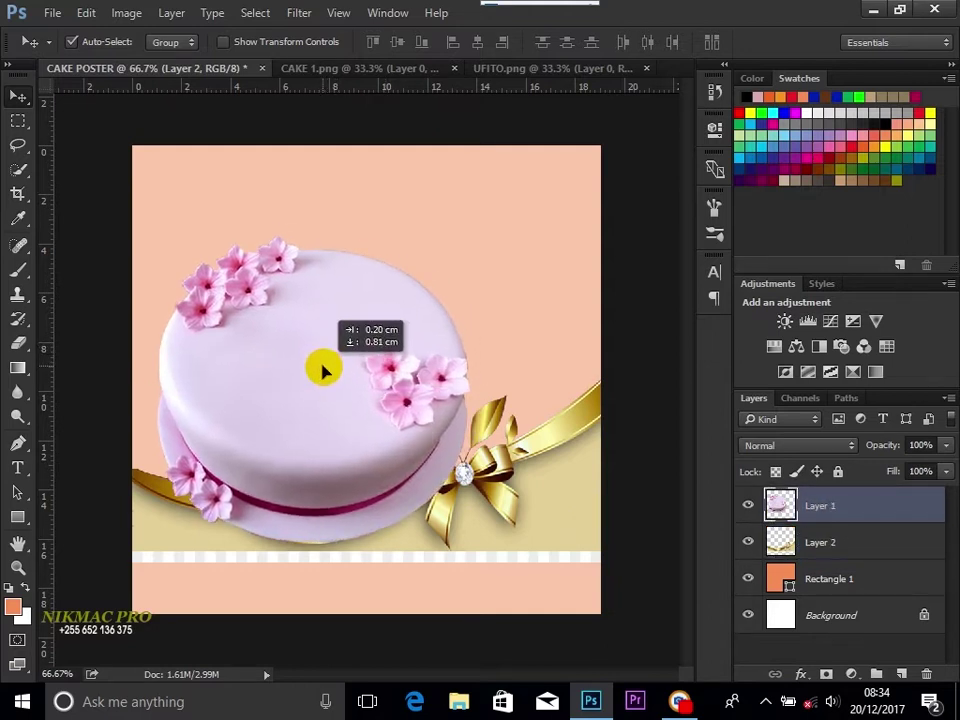
{"action": "left_click_drag", "start_coordinate": [322, 370], "coordinate": [306, 344]}
{"action": "left_click", "coordinate": [512, 525]}
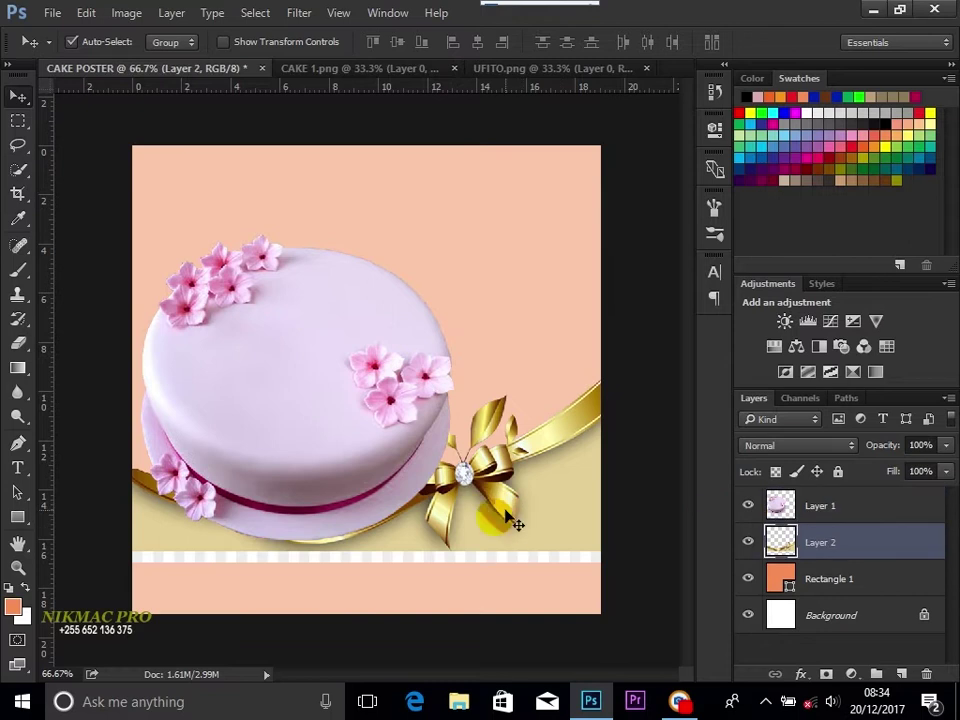
{"action": "left_click_drag", "start_coordinate": [321, 387], "coordinate": [321, 317]}
Step: Widen the ribbon to 104.8% and settle the lavender cake lower onto it
{"action": "left_click", "coordinate": [514, 525]}
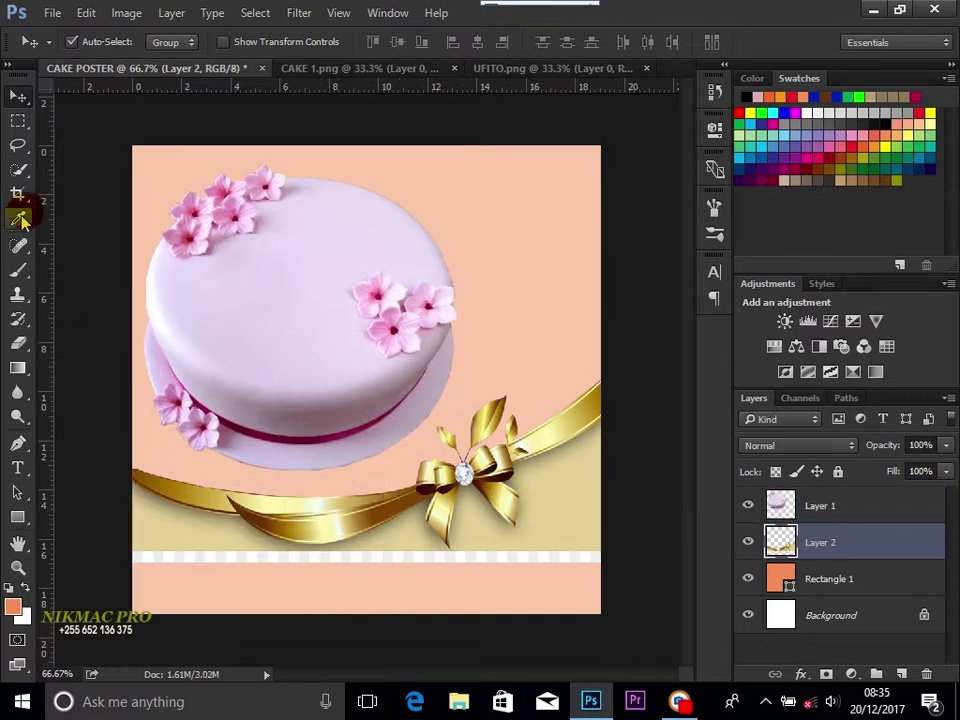
{"action": "left_click", "coordinate": [237, 45]}
{"action": "left_click_drag", "start_coordinate": [602, 469], "coordinate": [622, 470]}
{"action": "left_click", "coordinate": [225, 42]}
{"action": "left_click", "coordinate": [381, 272]}
{"action": "left_click_drag", "start_coordinate": [303, 300], "coordinate": [311, 366]}
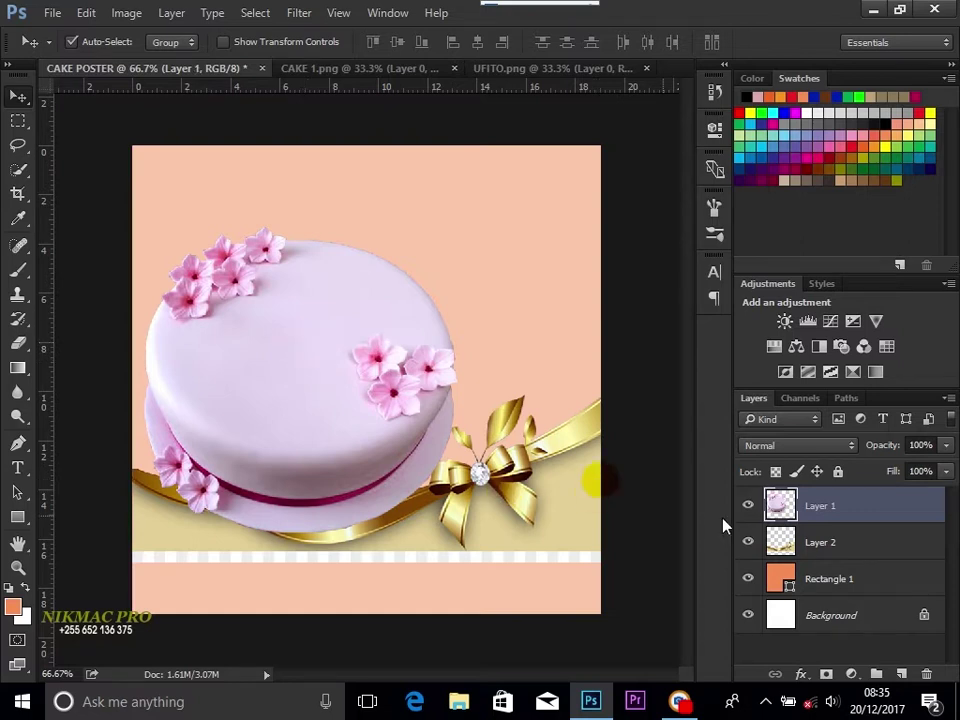
{"action": "left_click", "coordinate": [48, 14]}
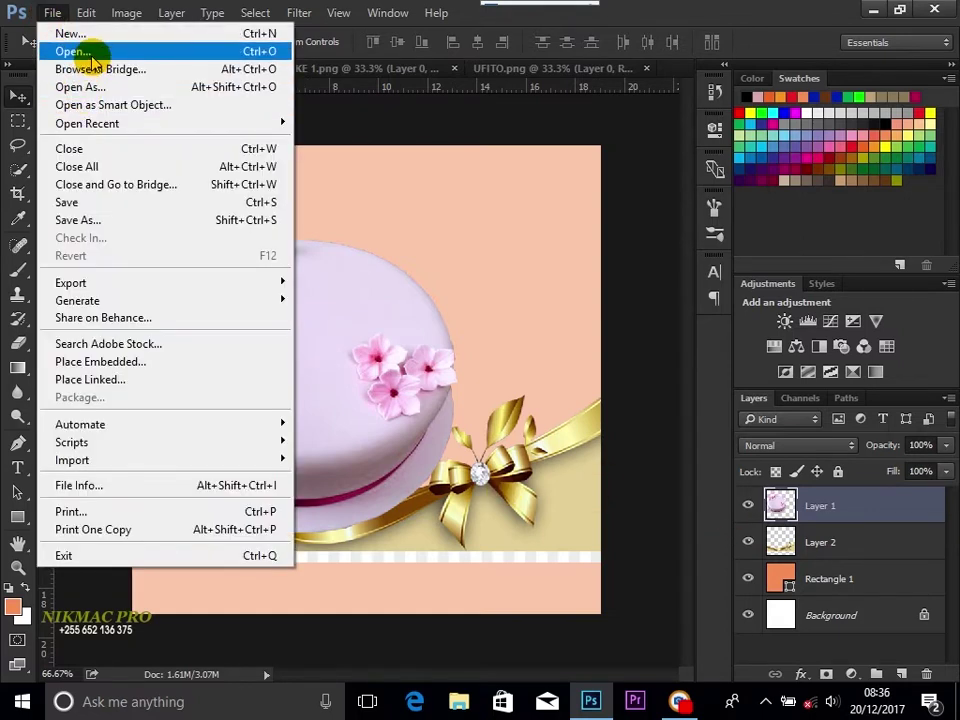
Step: Open CAKE.png and place the pink birthday cake as Layer 3 over the lavender cake's right side
{"action": "left_click", "coordinate": [96, 58]}
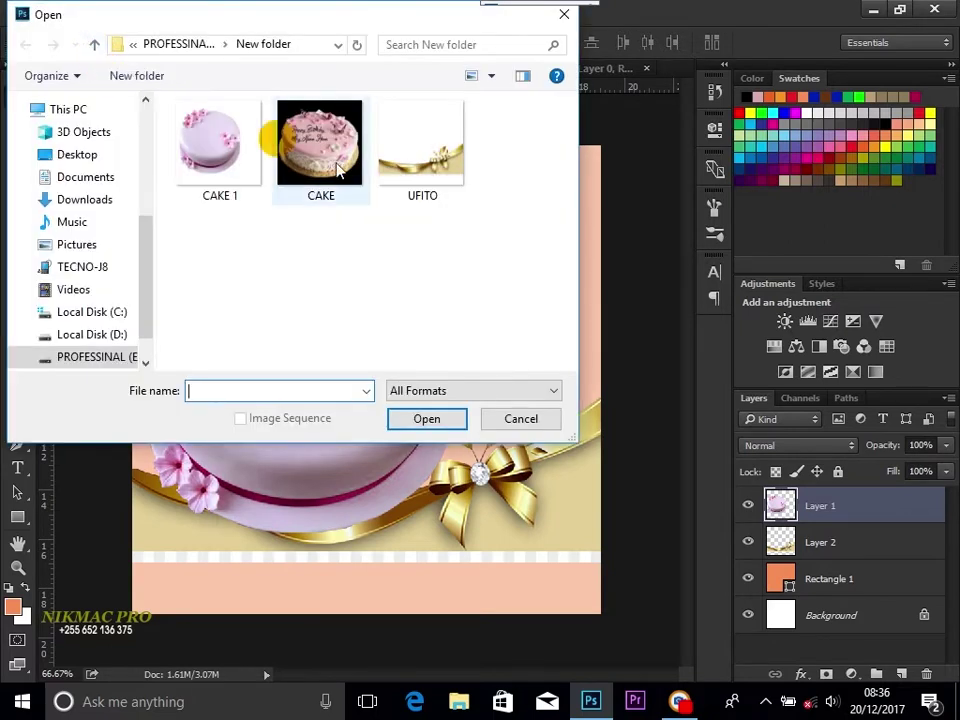
{"action": "left_click", "coordinate": [330, 148]}
{"action": "left_click", "coordinate": [428, 421]}
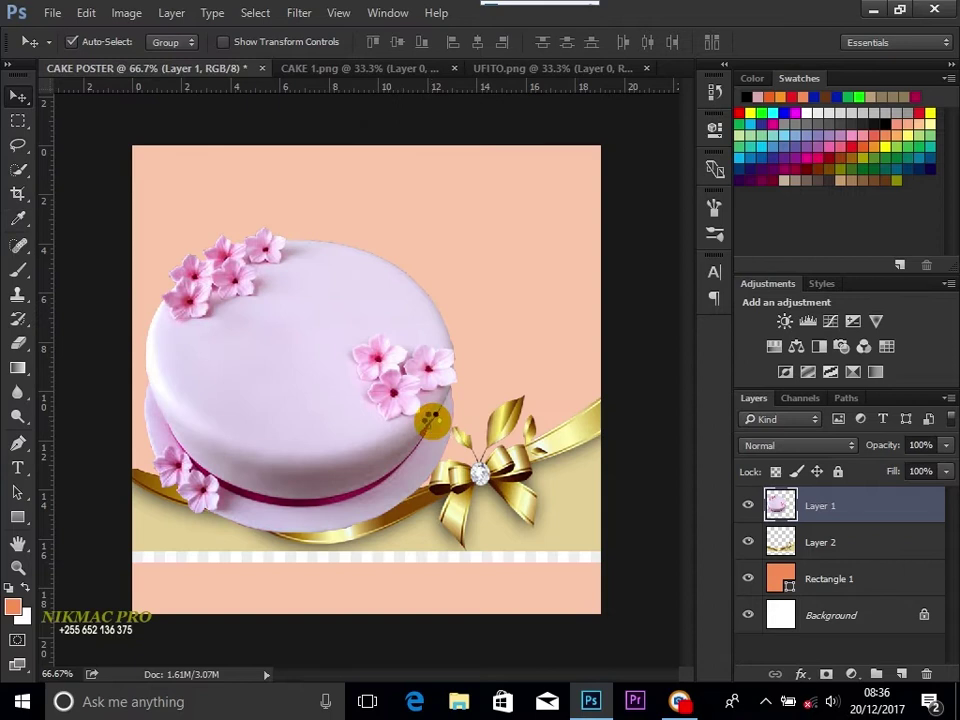
{"action": "left_click_drag", "start_coordinate": [381, 394], "coordinate": [519, 489]}
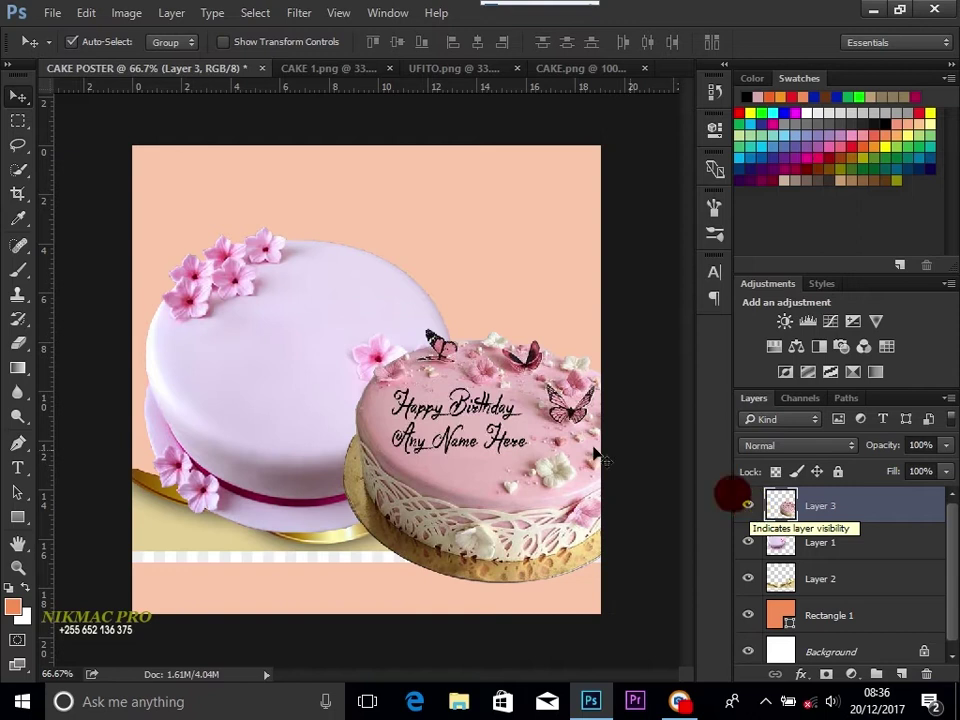
{"action": "left_click_drag", "start_coordinate": [512, 454], "coordinate": [463, 450]}
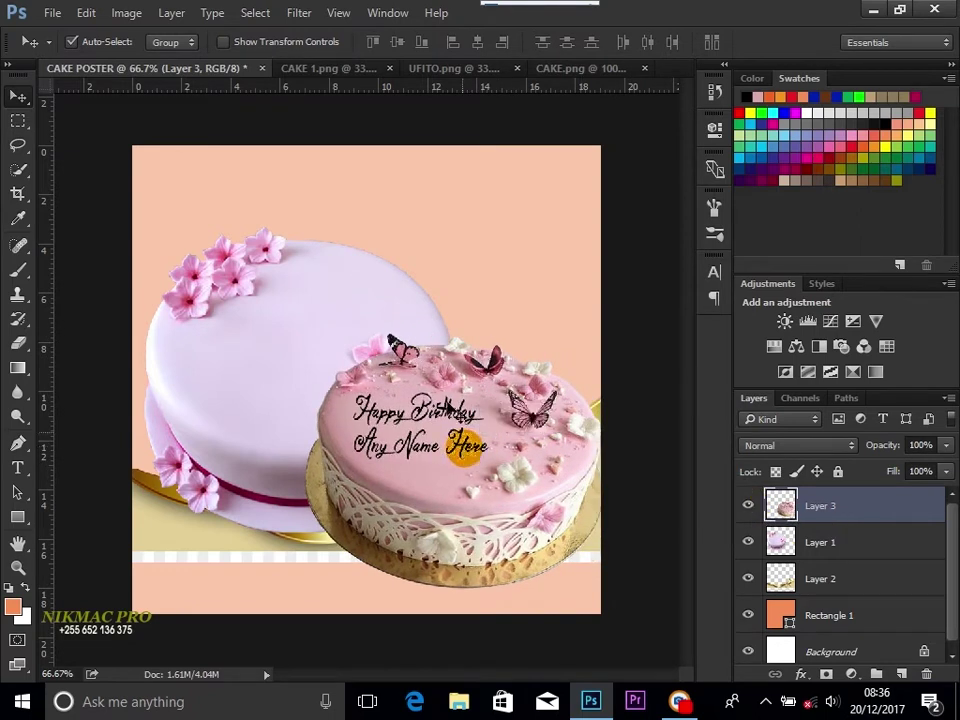
{"action": "left_click", "coordinate": [223, 42]}
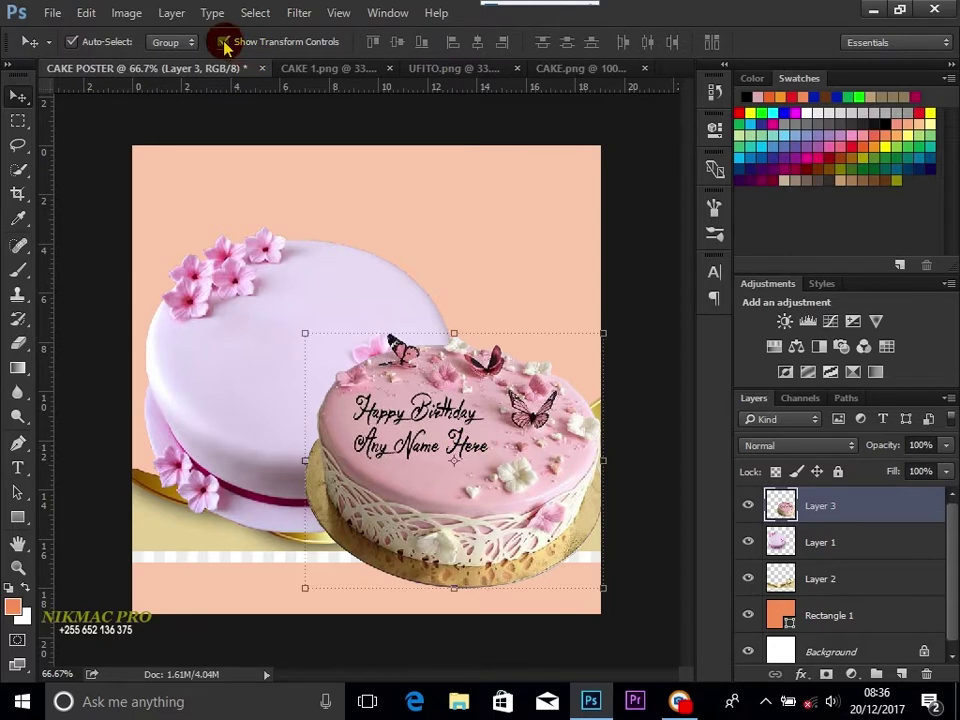
Step: Shrink the pink birthday cake to about half size and apply the resize
{"action": "left_click", "coordinate": [308, 338]}
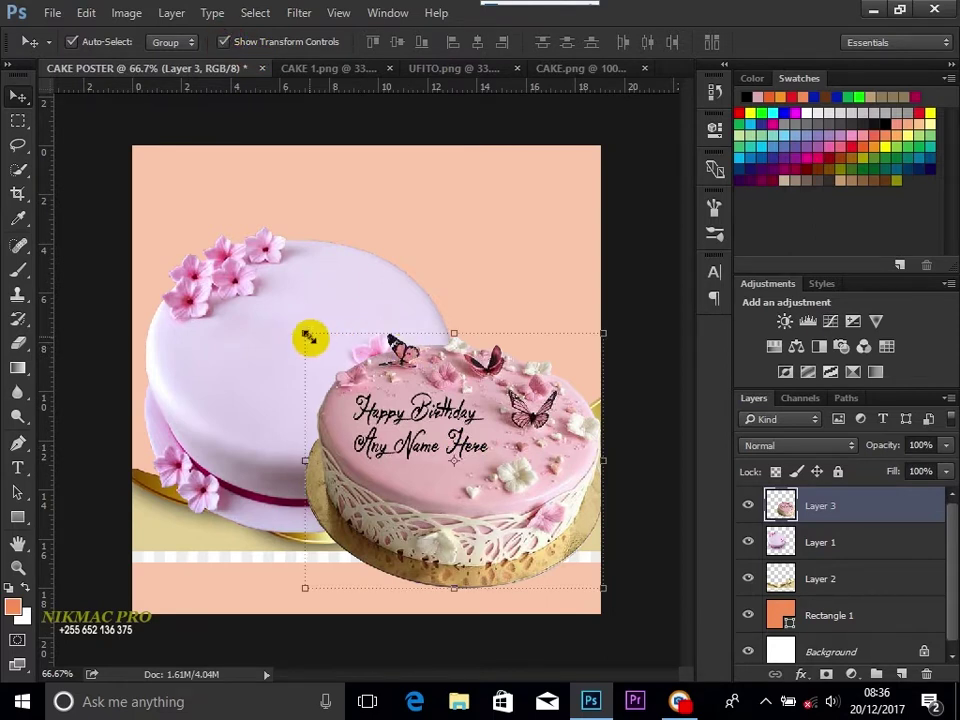
{"action": "left_click_drag", "start_coordinate": [305, 333], "coordinate": [451, 459]}
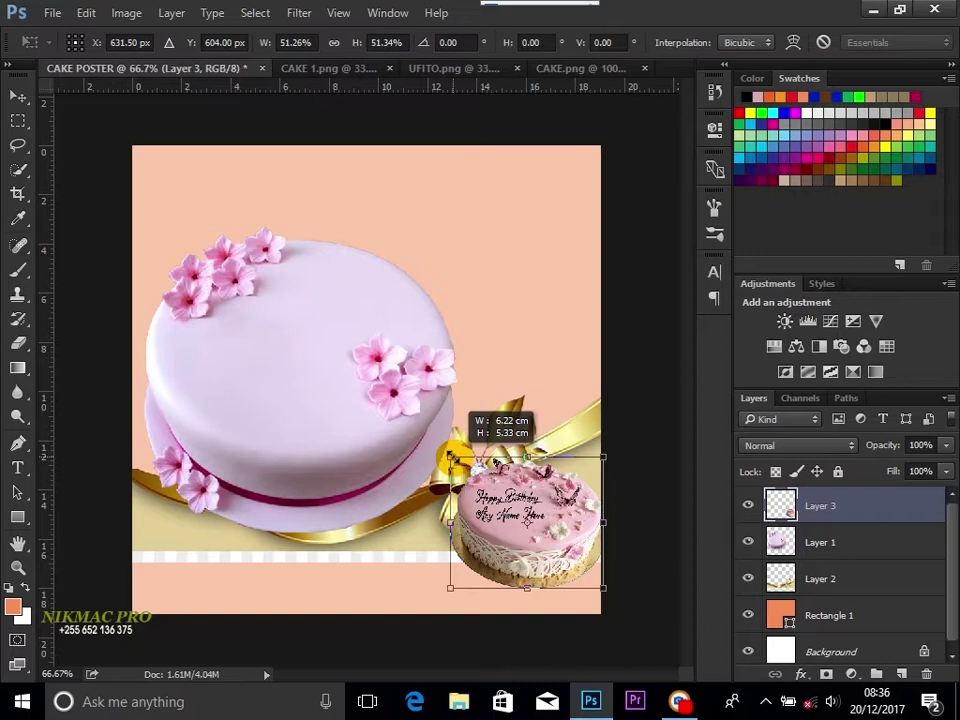
{"action": "left_click_drag", "start_coordinate": [451, 459], "coordinate": [451, 459]}
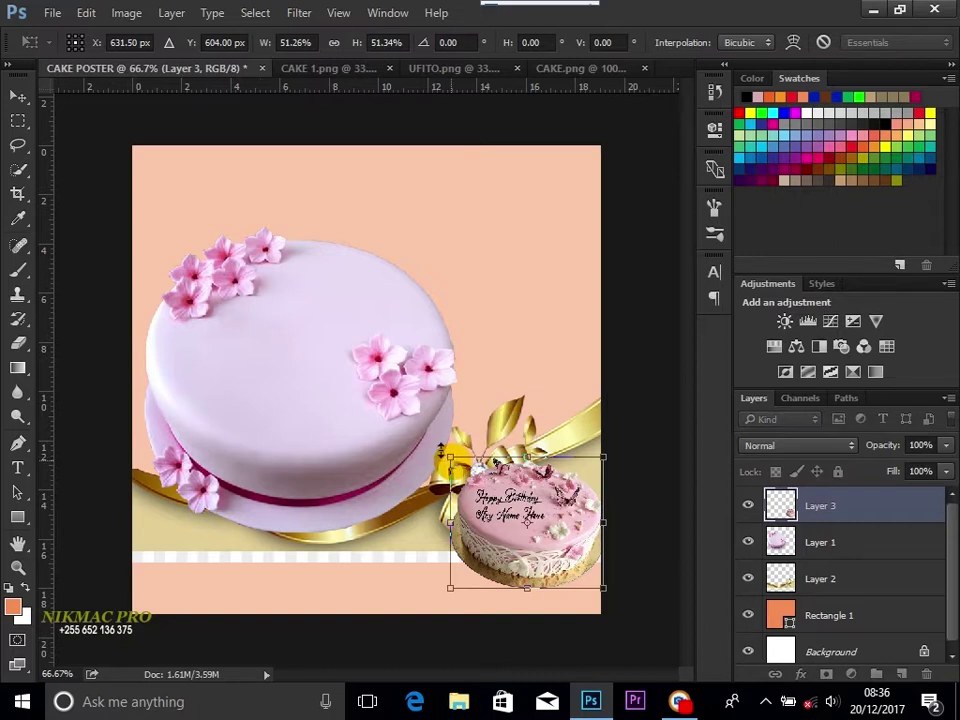
{"action": "left_click", "coordinate": [18, 96]}
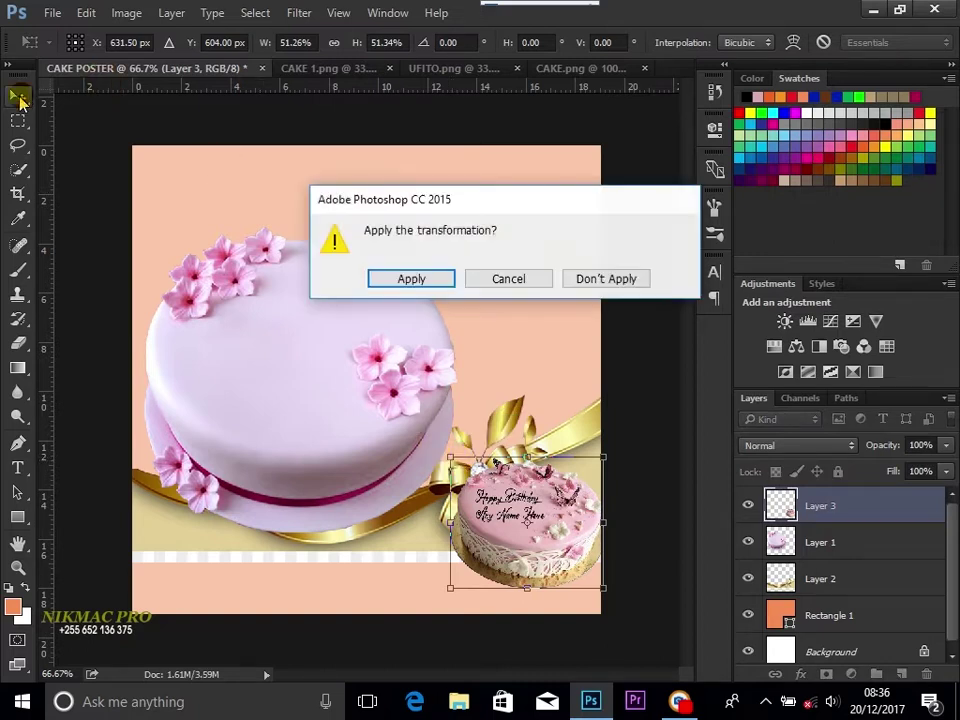
{"action": "left_click", "coordinate": [412, 279]}
Step: Move the small pink cake against the lavender cake's lower right over the ribbon
{"action": "left_click_drag", "start_coordinate": [521, 521], "coordinate": [502, 498]}
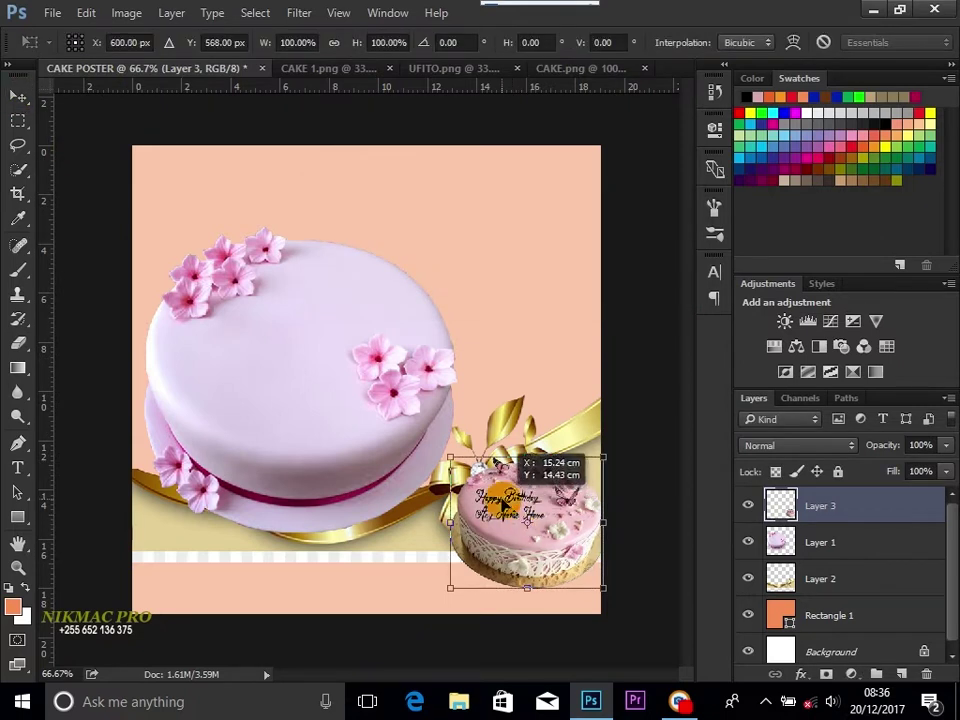
{"action": "left_click_drag", "start_coordinate": [518, 505], "coordinate": [493, 456]}
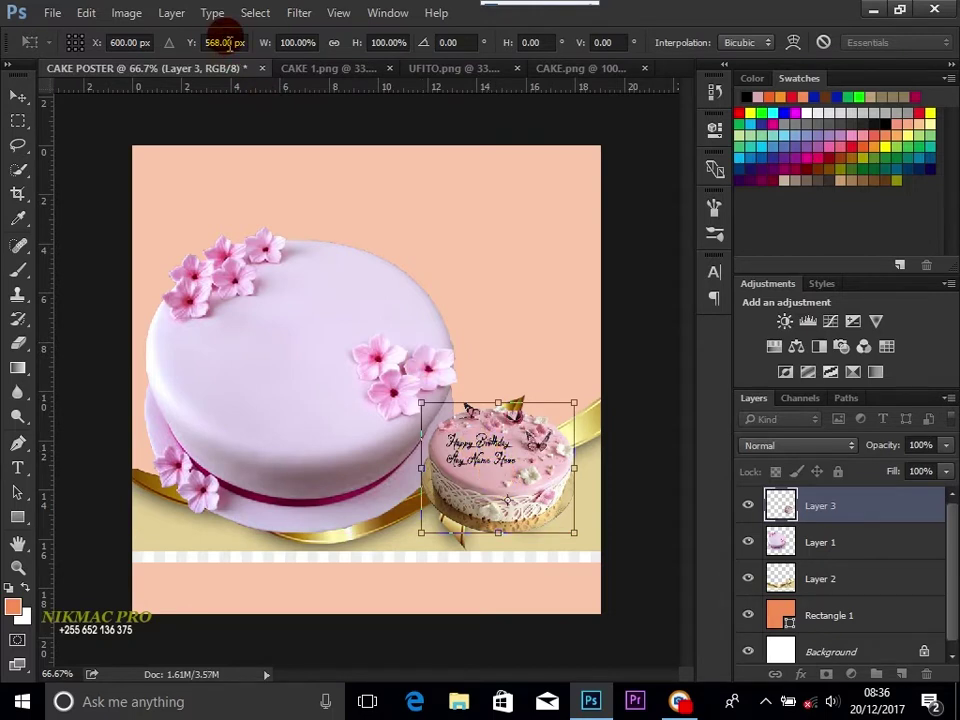
{"action": "left_click", "coordinate": [18, 97]}
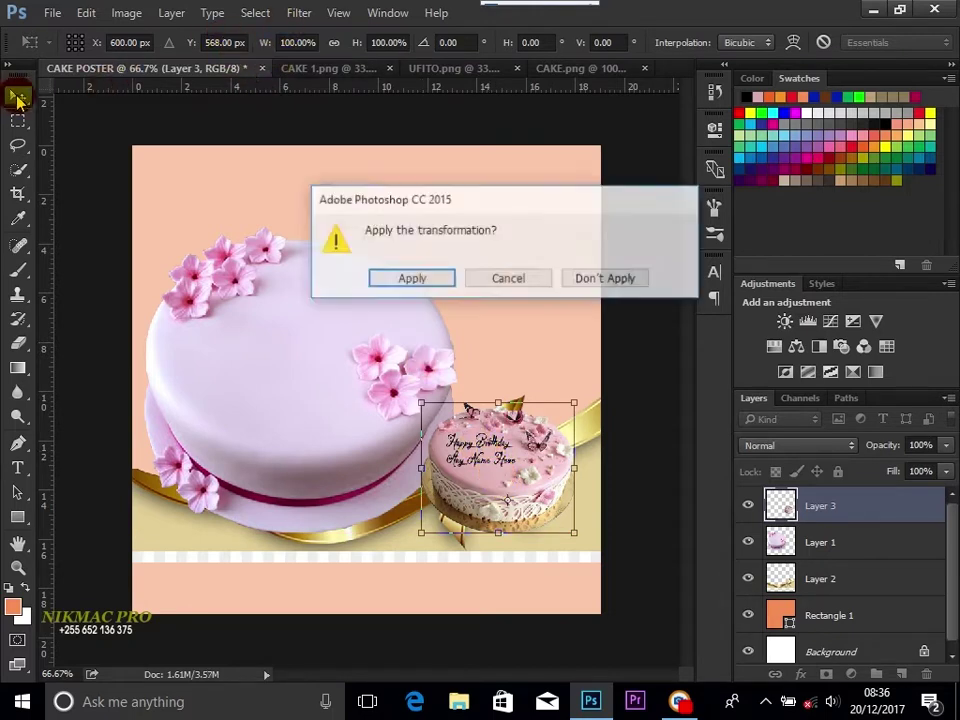
{"action": "left_click", "coordinate": [411, 279]}
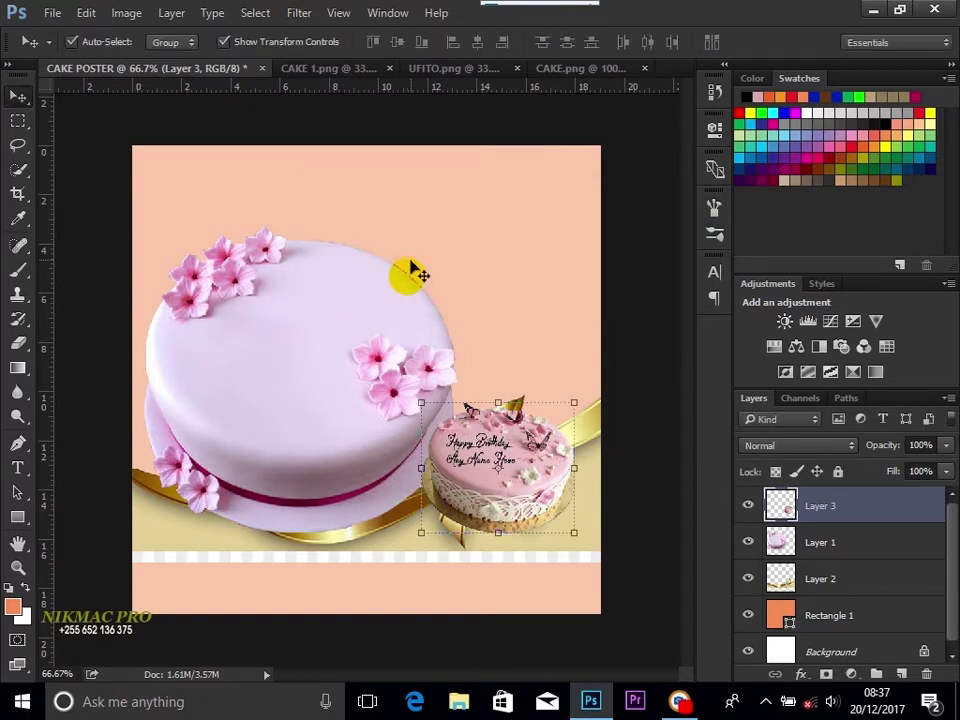
{"action": "left_click", "coordinate": [224, 42]}
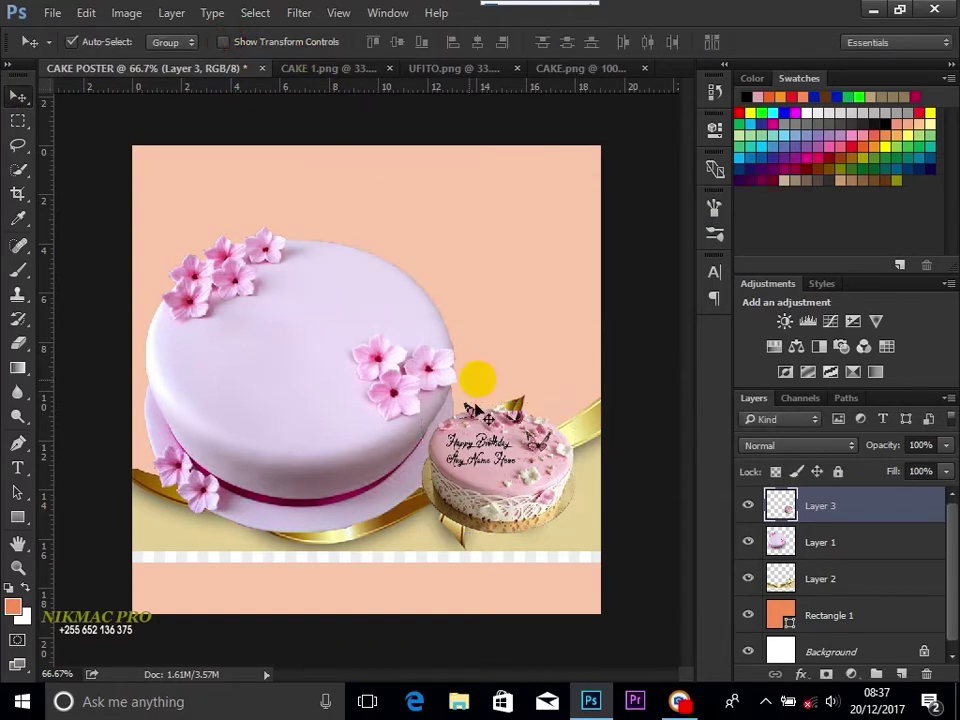
{"action": "left_click_drag", "start_coordinate": [500, 476], "coordinate": [492, 455]}
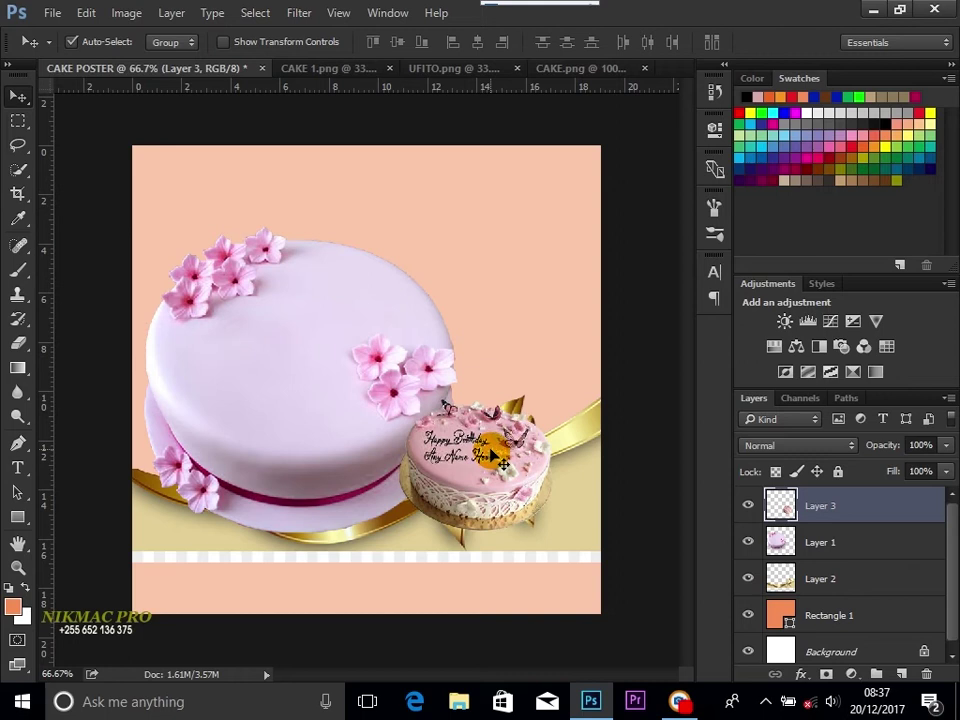
{"action": "left_click", "coordinate": [316, 330]}
Step: Stretch the lavender cake upward from its top edge to about 111.6% height
{"action": "left_click_drag", "start_coordinate": [316, 330], "coordinate": [311, 343]}
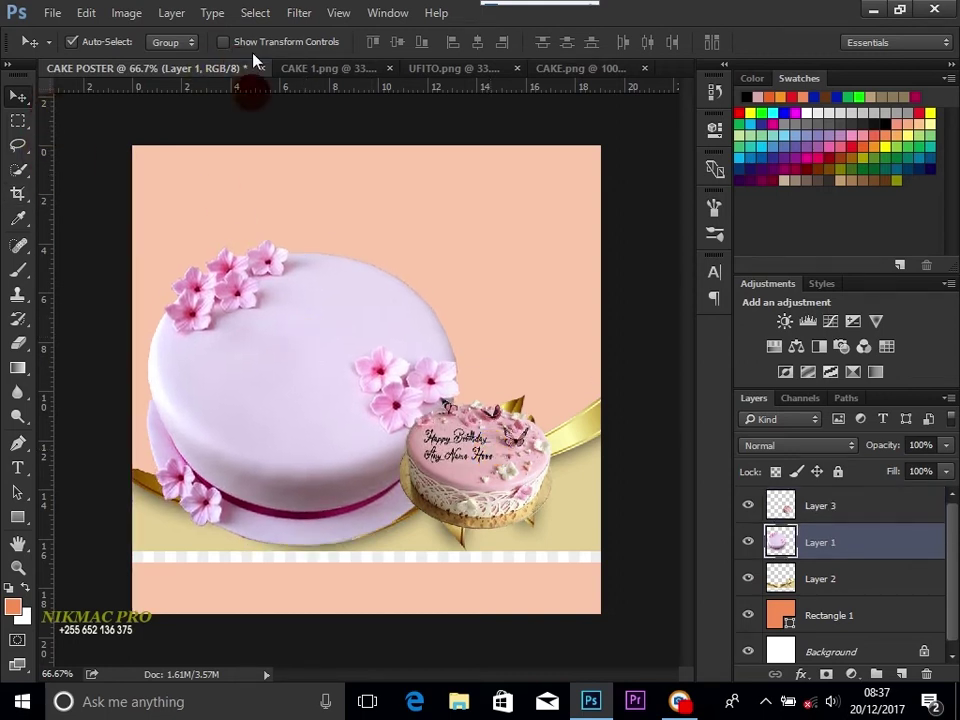
{"action": "left_click", "coordinate": [224, 42]}
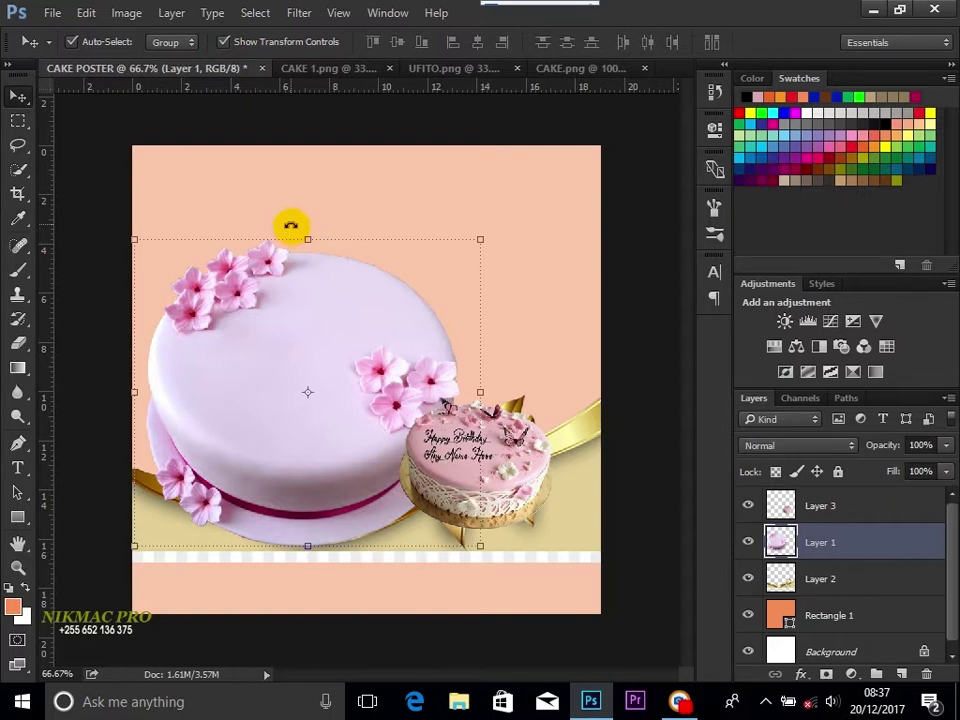
{"action": "left_click", "coordinate": [307, 237]}
{"action": "left_click_drag", "start_coordinate": [309, 237], "coordinate": [313, 203]}
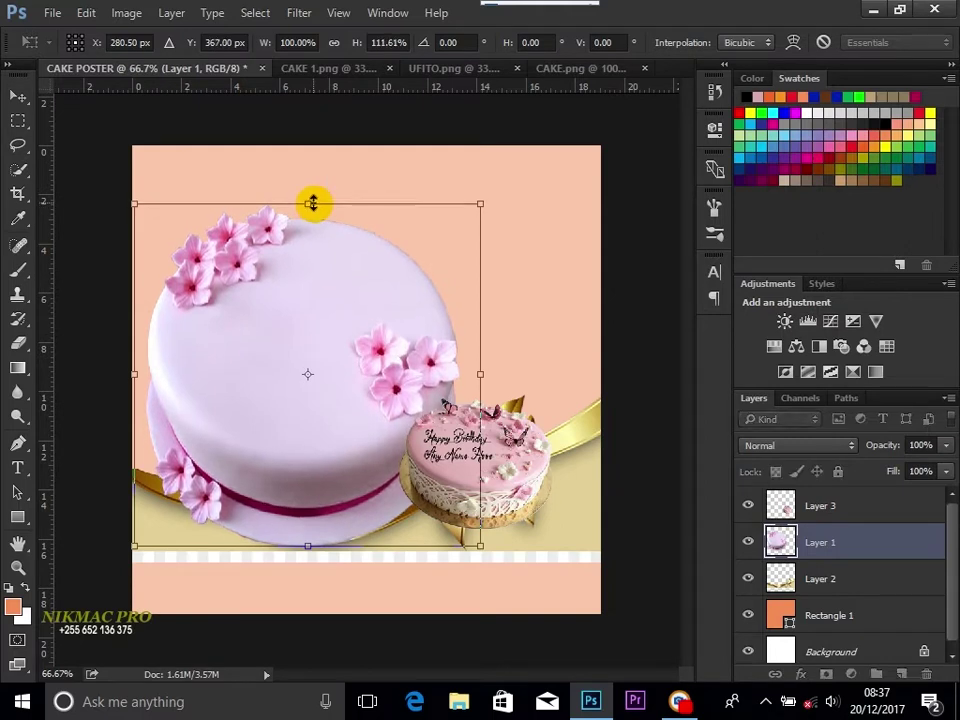
{"action": "key", "text": "Return"}
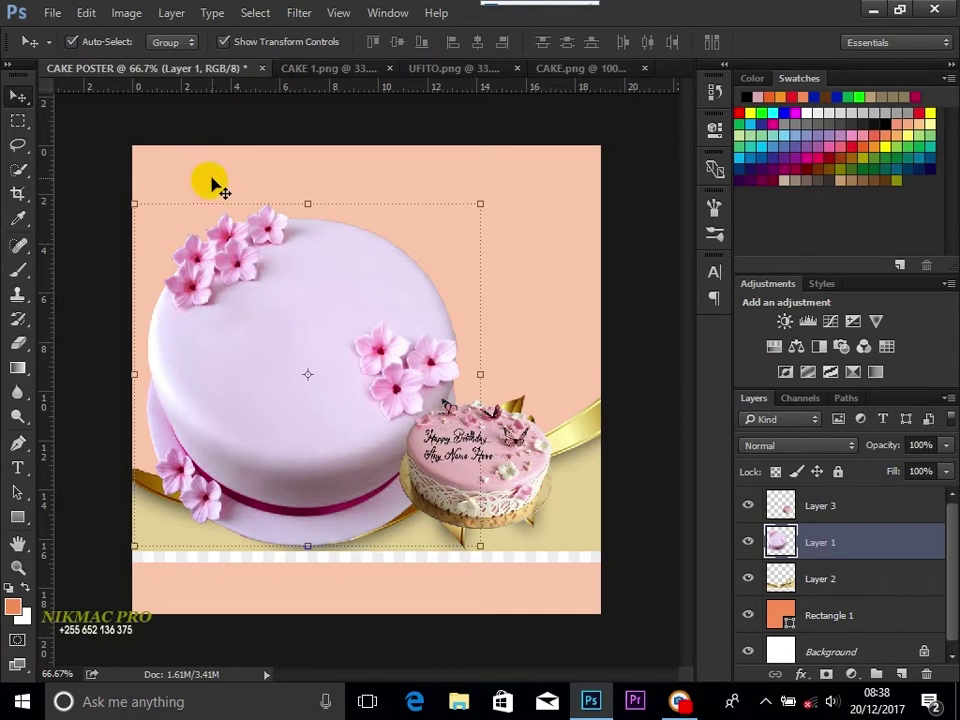
{"action": "left_click", "coordinate": [224, 41]}
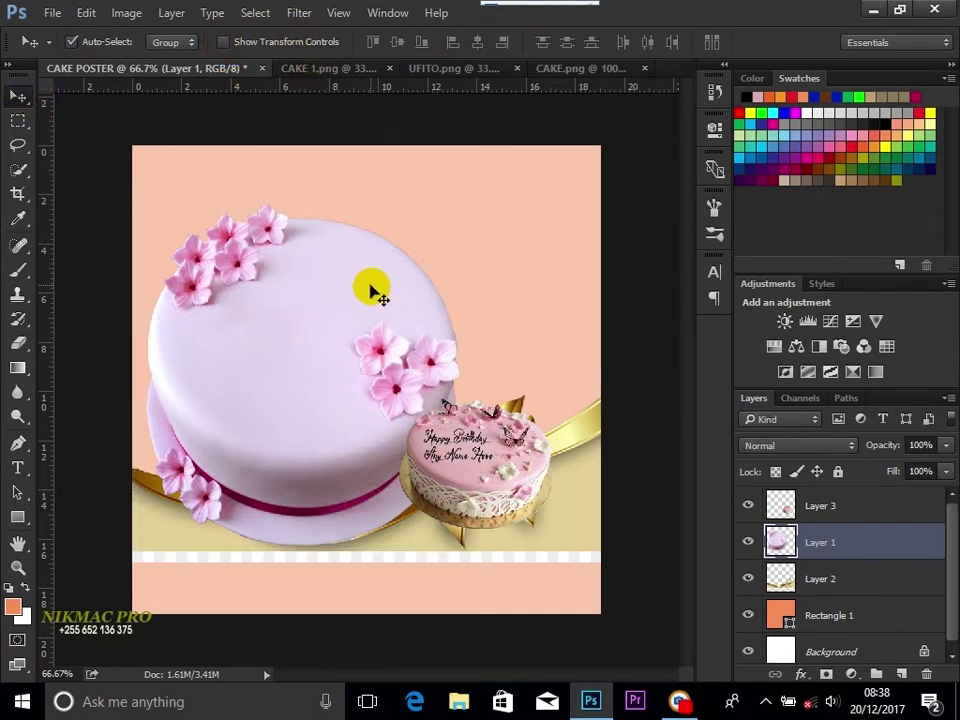
{"action": "left_click", "coordinate": [478, 451]}
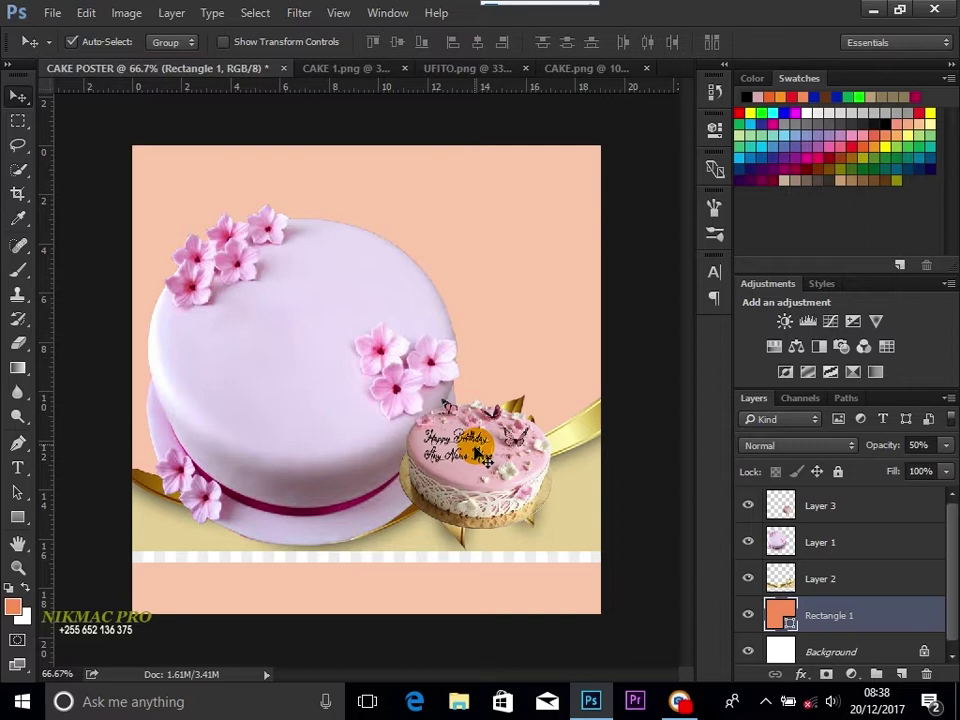
Step: Change Rectangle 1's fill to pink e4b6b9 sampled from the cake
{"action": "left_click", "coordinate": [748, 616]}
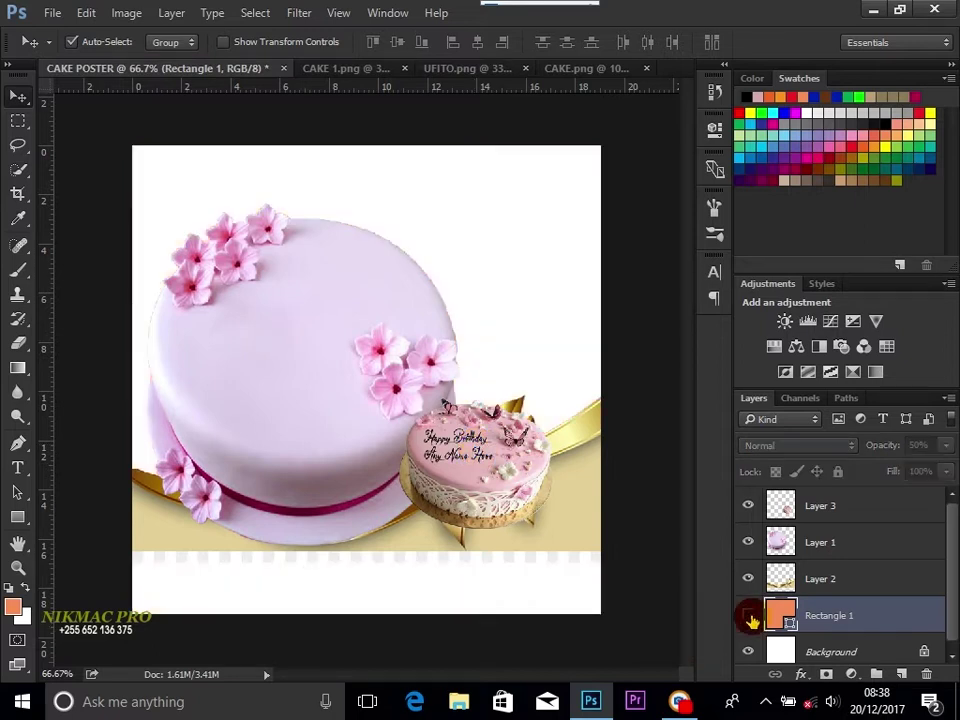
{"action": "left_click", "coordinate": [748, 616]}
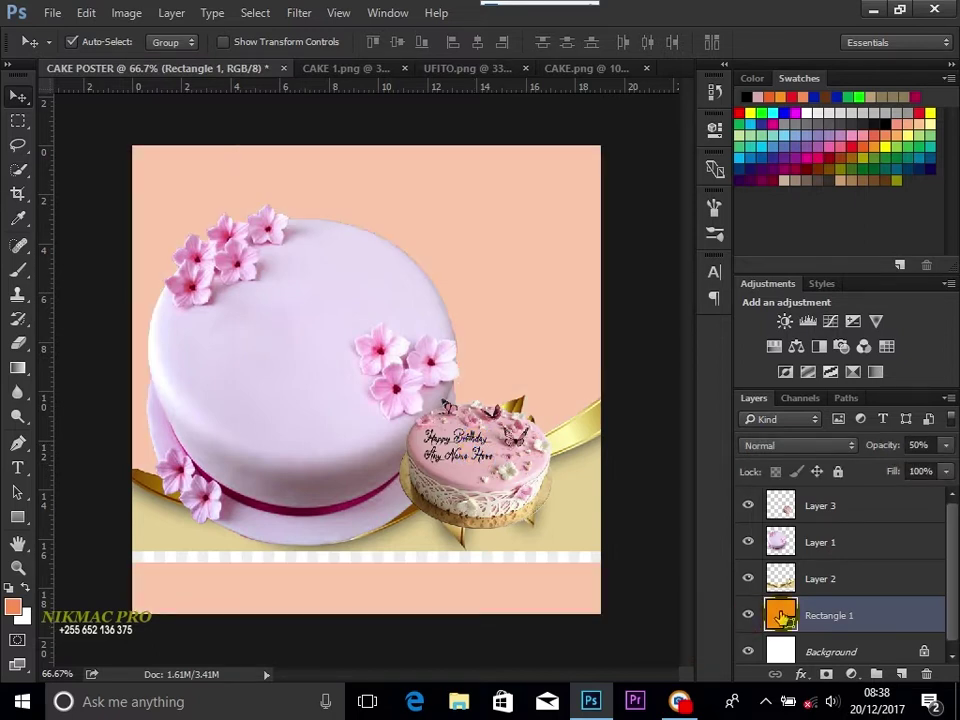
{"action": "double_click", "coordinate": [781, 617]}
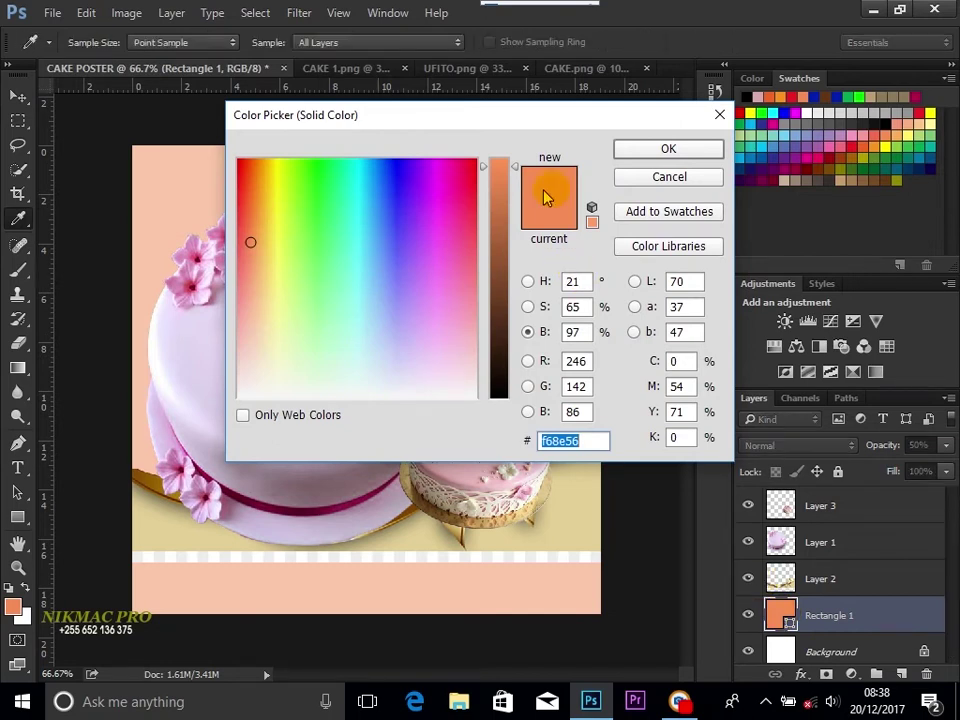
{"action": "left_click", "coordinate": [467, 475]}
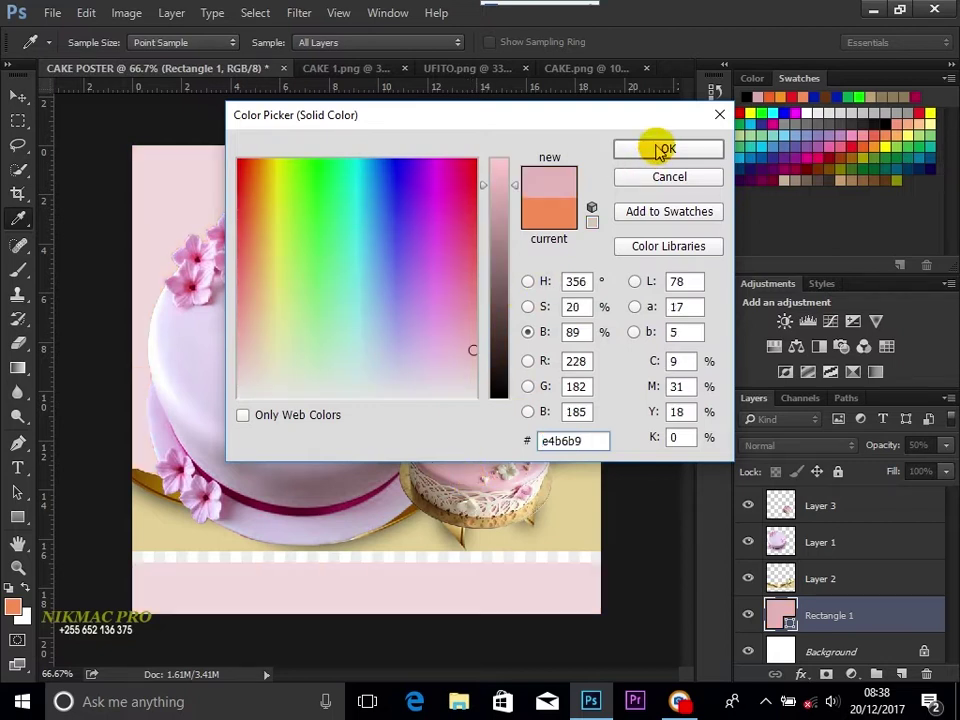
{"action": "left_click", "coordinate": [664, 150]}
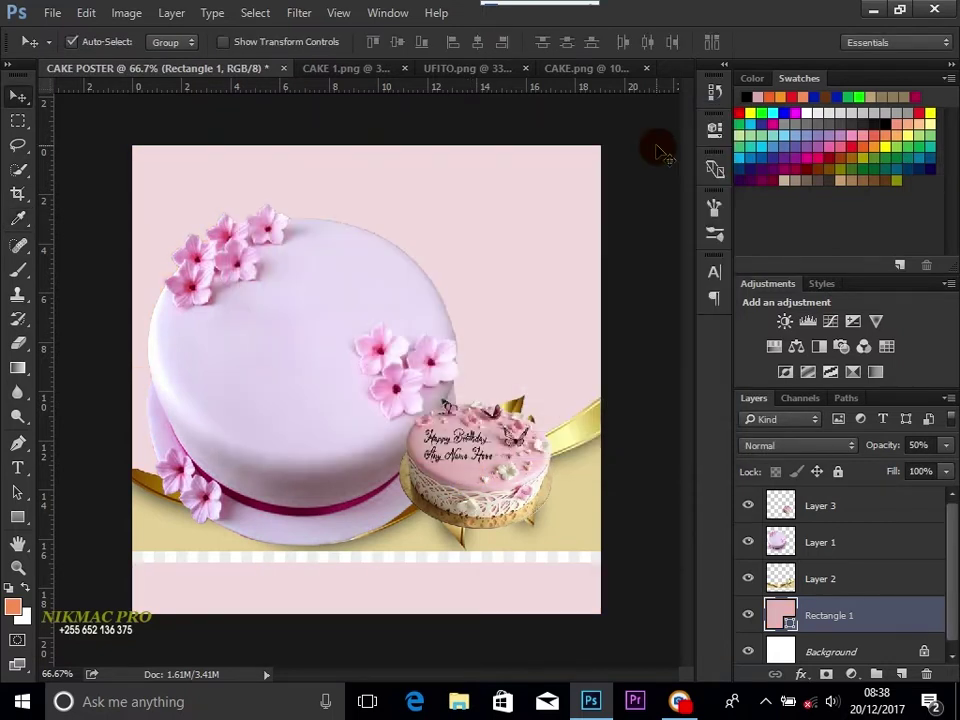
{"action": "left_click", "coordinate": [328, 321]}
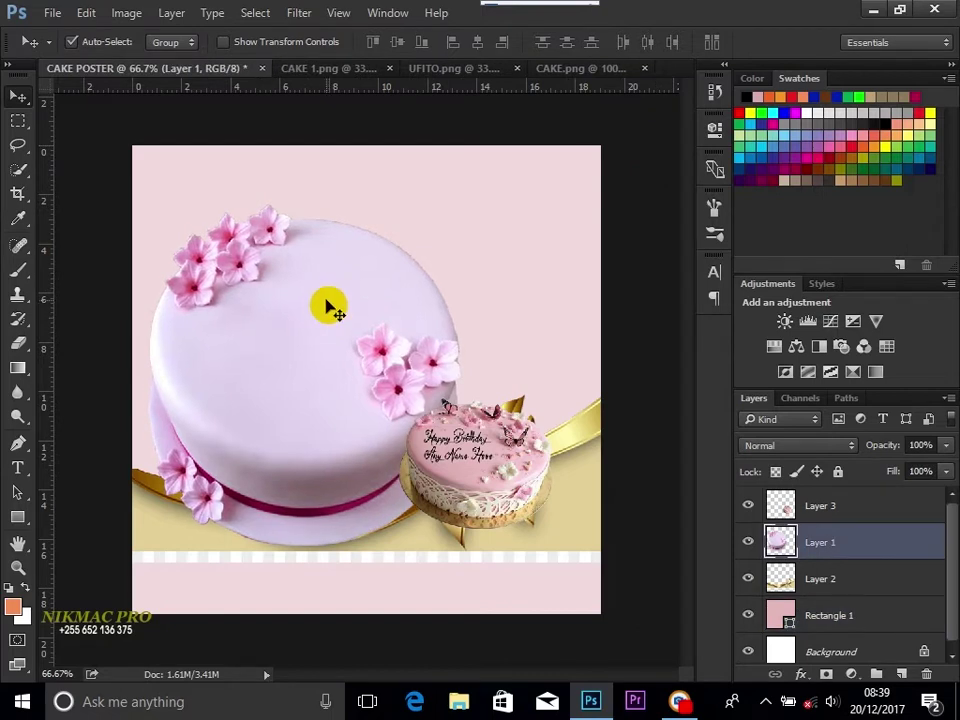
Step: Stretch the lavender cake on Layer 1 taller and slightly wider, then apply the transform
{"action": "left_click", "coordinate": [225, 43]}
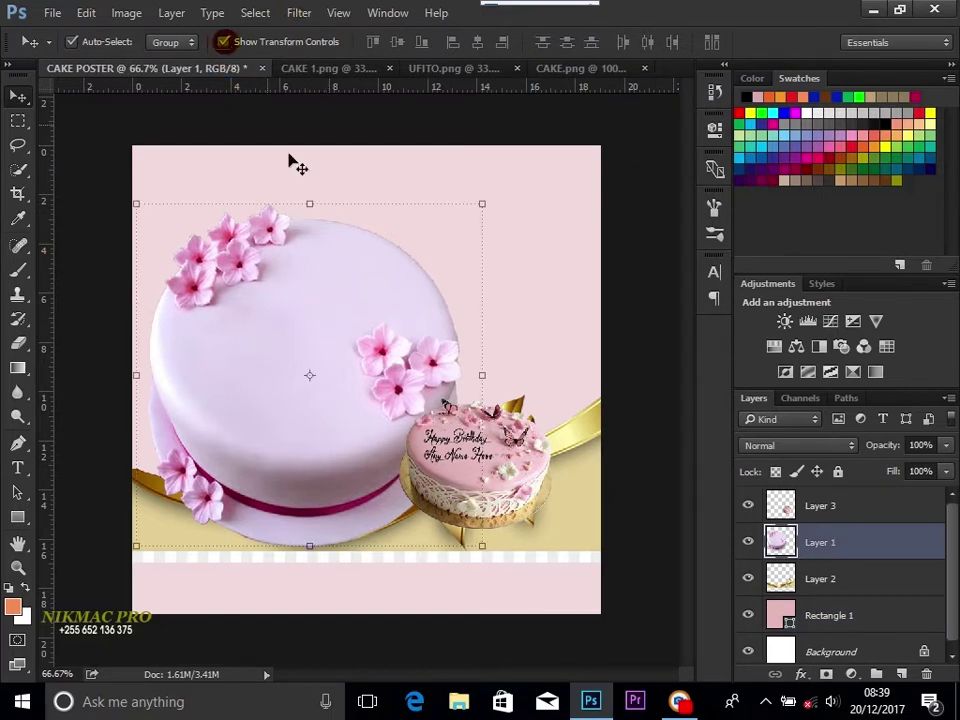
{"action": "left_click", "coordinate": [310, 203]}
{"action": "left_click_drag", "start_coordinate": [310, 200], "coordinate": [315, 176]}
{"action": "left_click_drag", "start_coordinate": [486, 364], "coordinate": [494, 364]}
{"action": "left_click_drag", "start_coordinate": [317, 179], "coordinate": [317, 172]}
{"action": "key", "text": "v"}
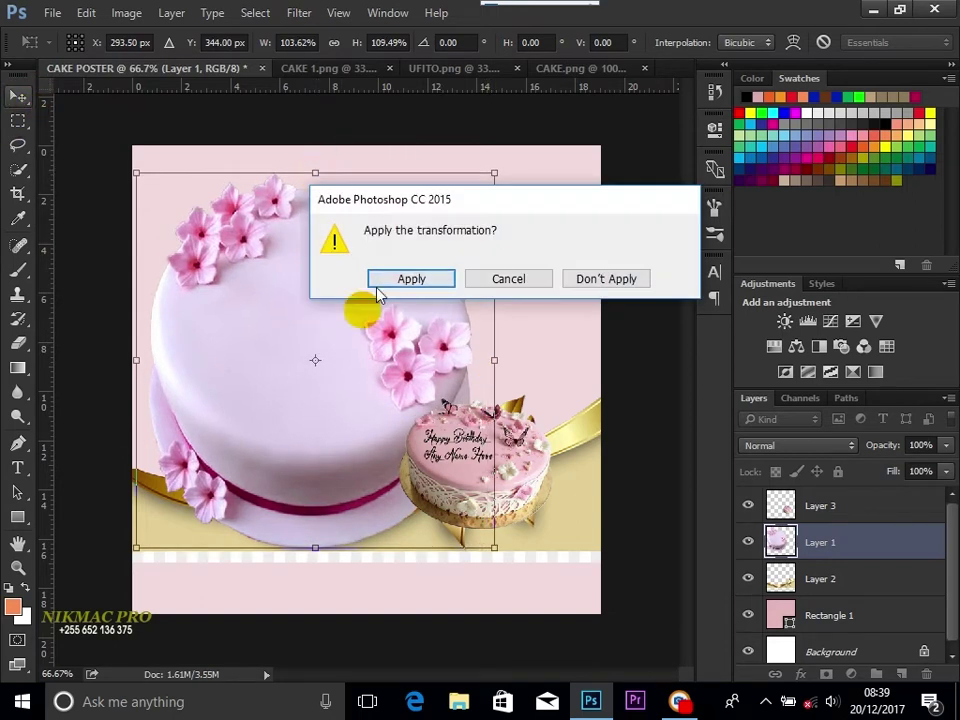
{"action": "left_click", "coordinate": [397, 279]}
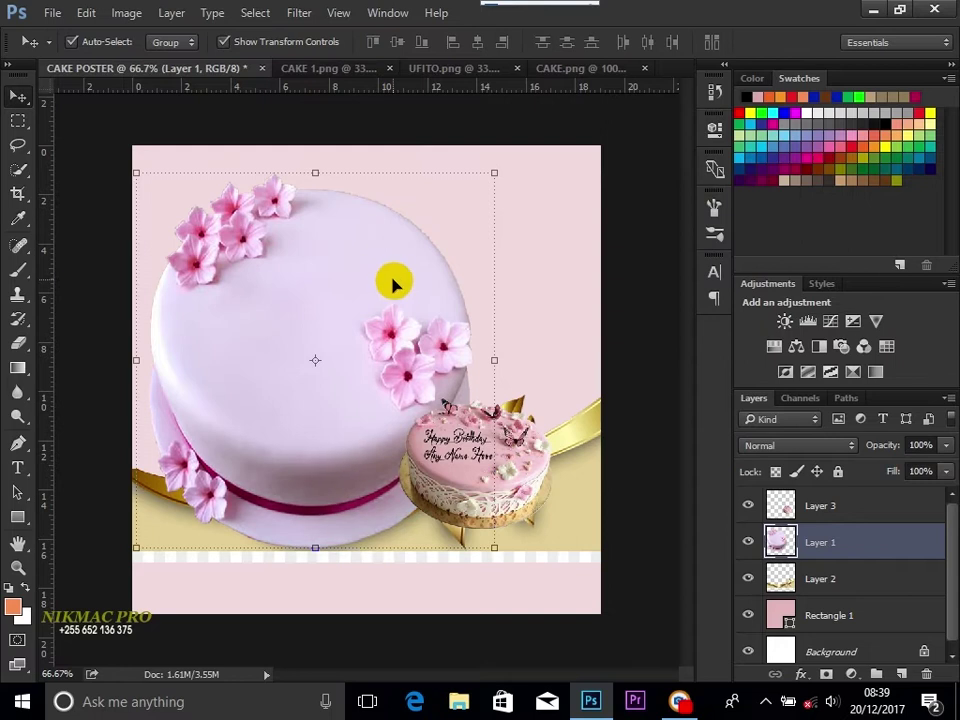
{"action": "left_click", "coordinate": [226, 43]}
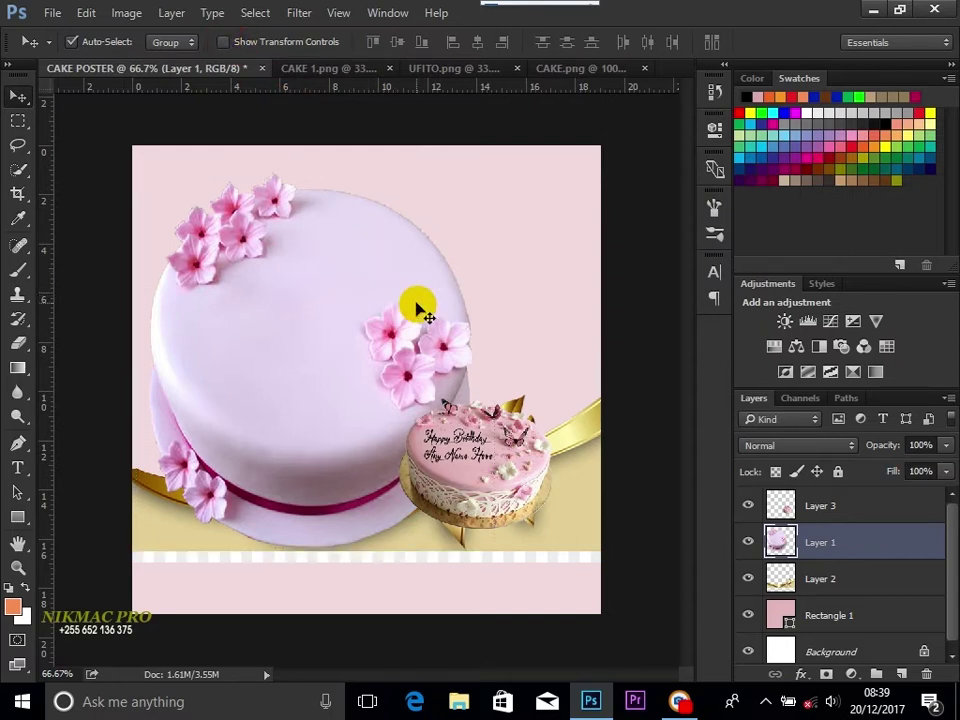
Step: Hide and reshow the big cake layer to compare its new size
{"action": "left_click", "coordinate": [737, 558]}
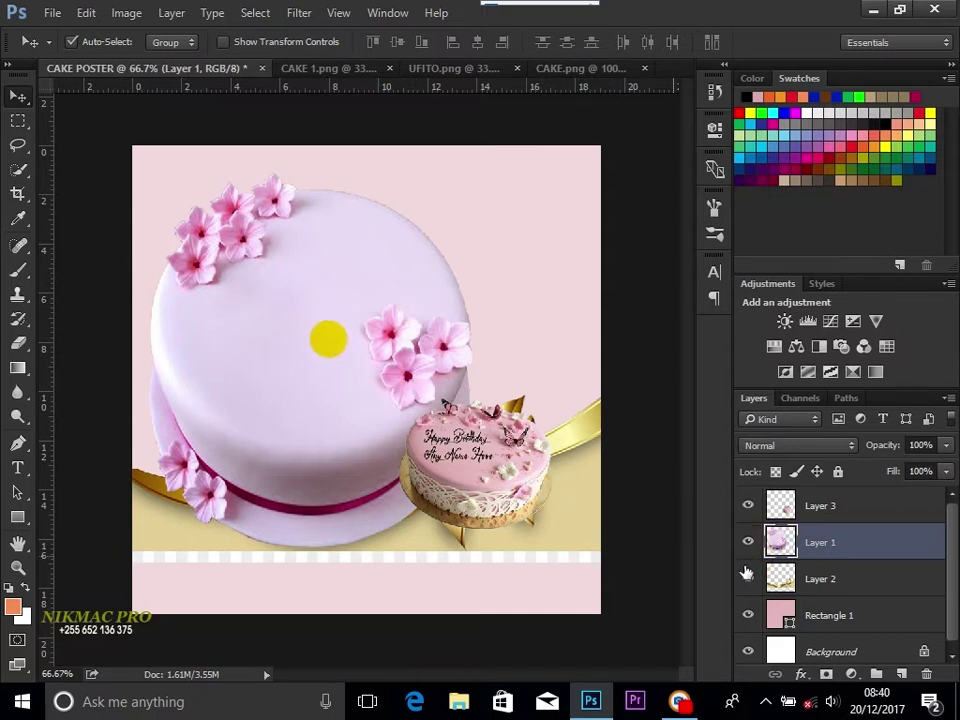
{"action": "left_click", "coordinate": [748, 545]}
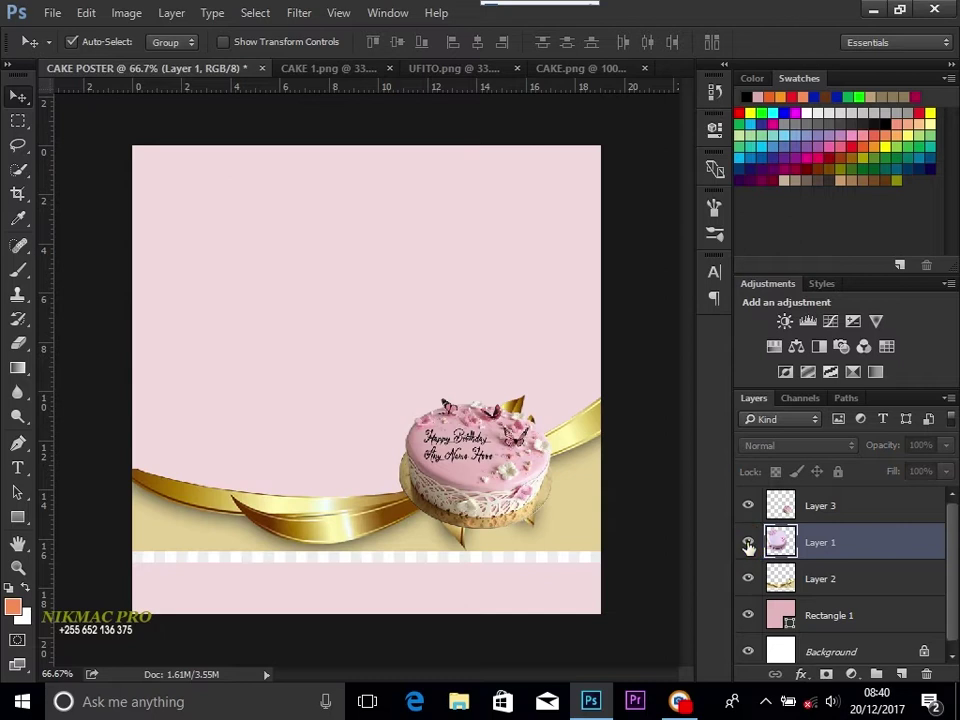
{"action": "left_click", "coordinate": [748, 545]}
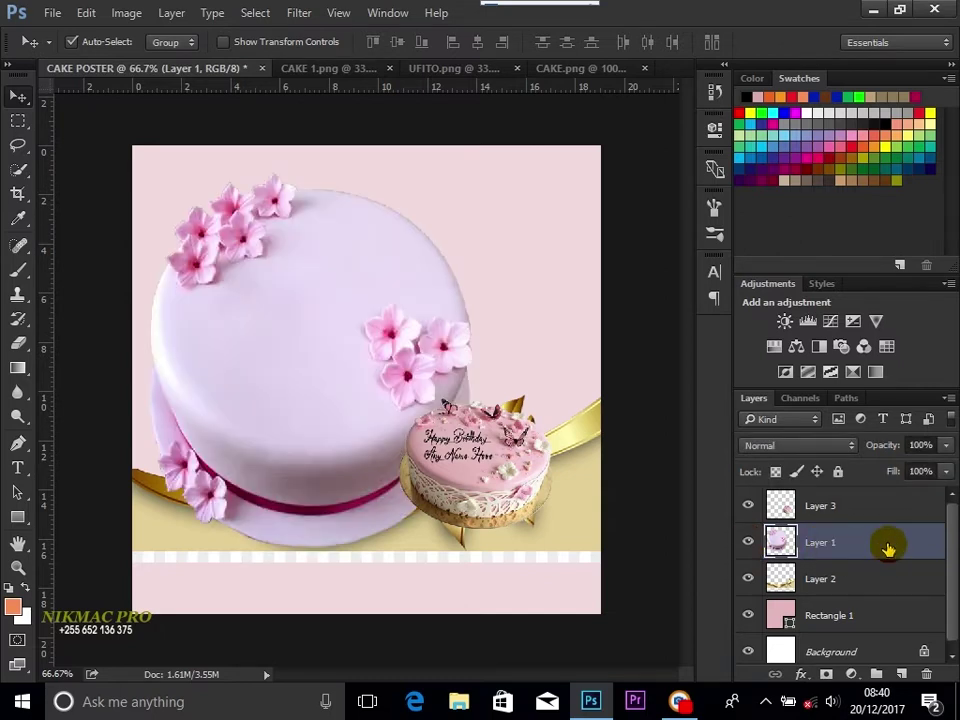
Step: Lower Layer 1's opacity to 50% in Blending Options
{"action": "double_click", "coordinate": [888, 548]}
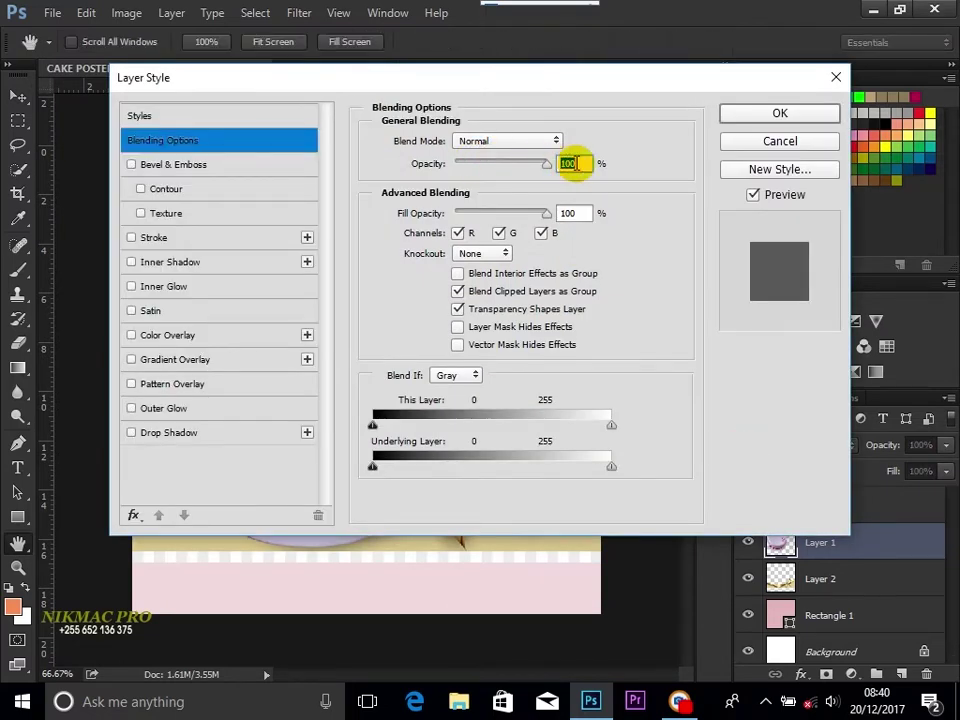
{"action": "left_click_drag", "start_coordinate": [551, 165], "coordinate": [500, 170]}
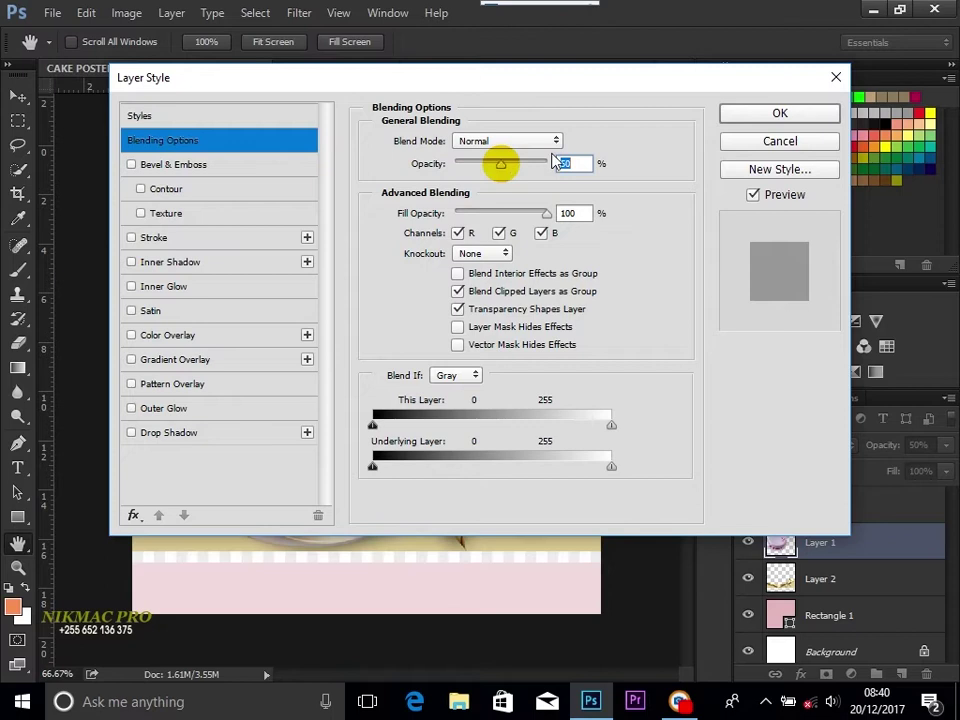
{"action": "left_click", "coordinate": [746, 118]}
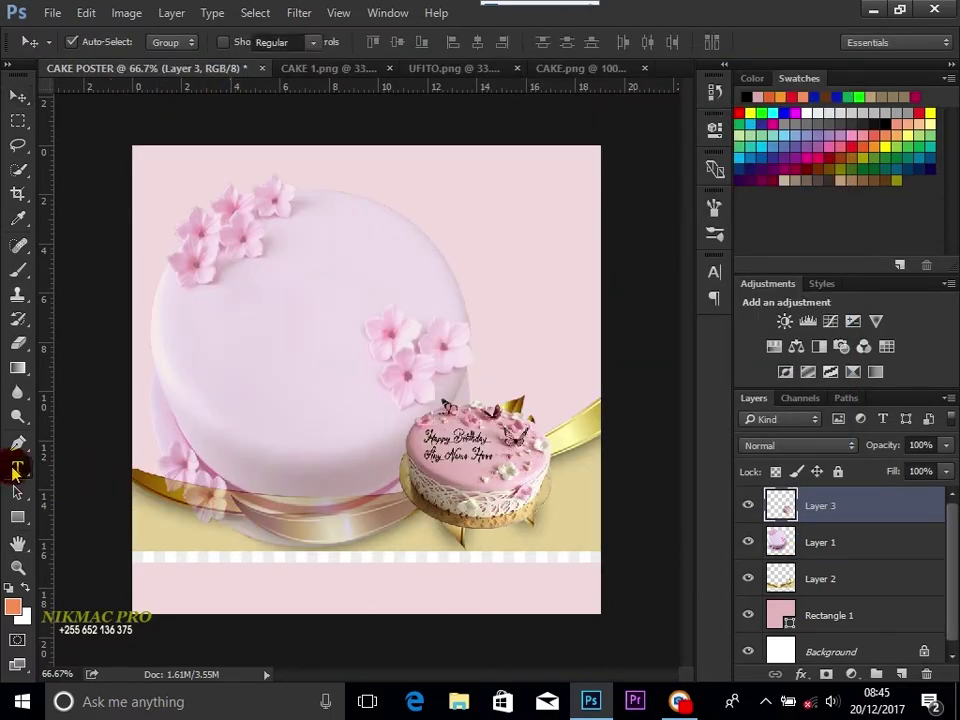
Step: Start a text line at the top centre and type the Nikmac title
{"action": "left_click", "coordinate": [17, 468]}
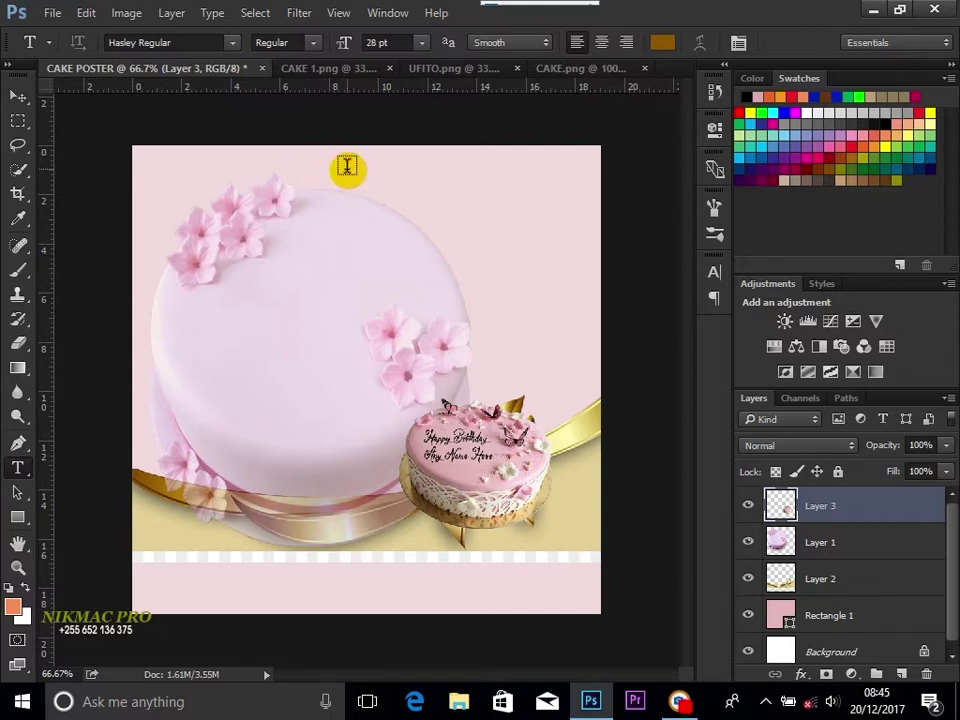
{"action": "left_click", "coordinate": [348, 165]}
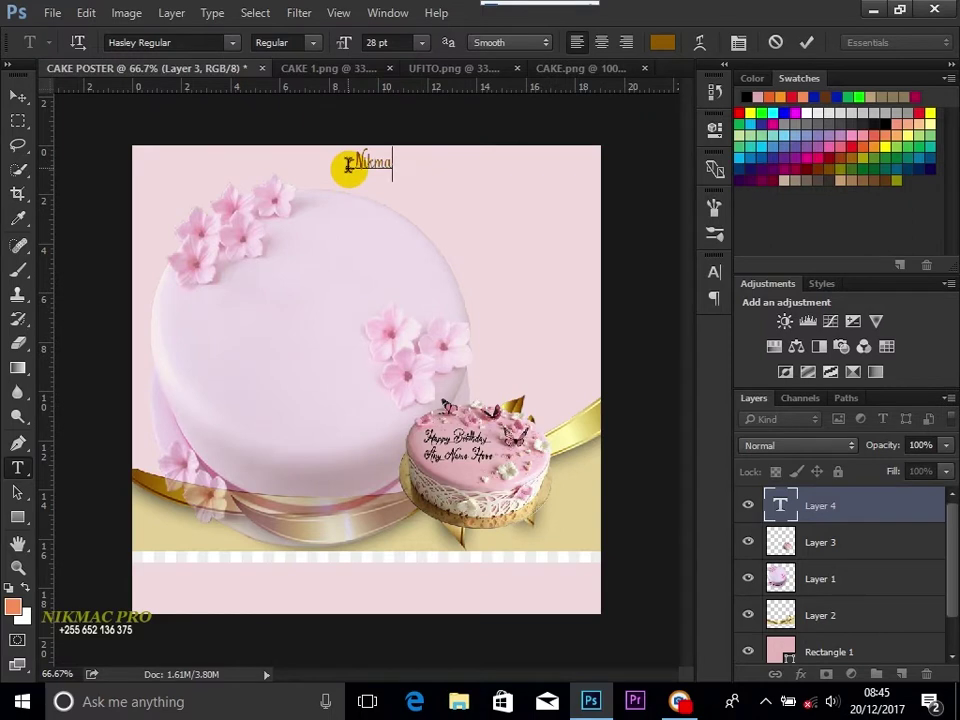
{"action": "type", "text": "c"}
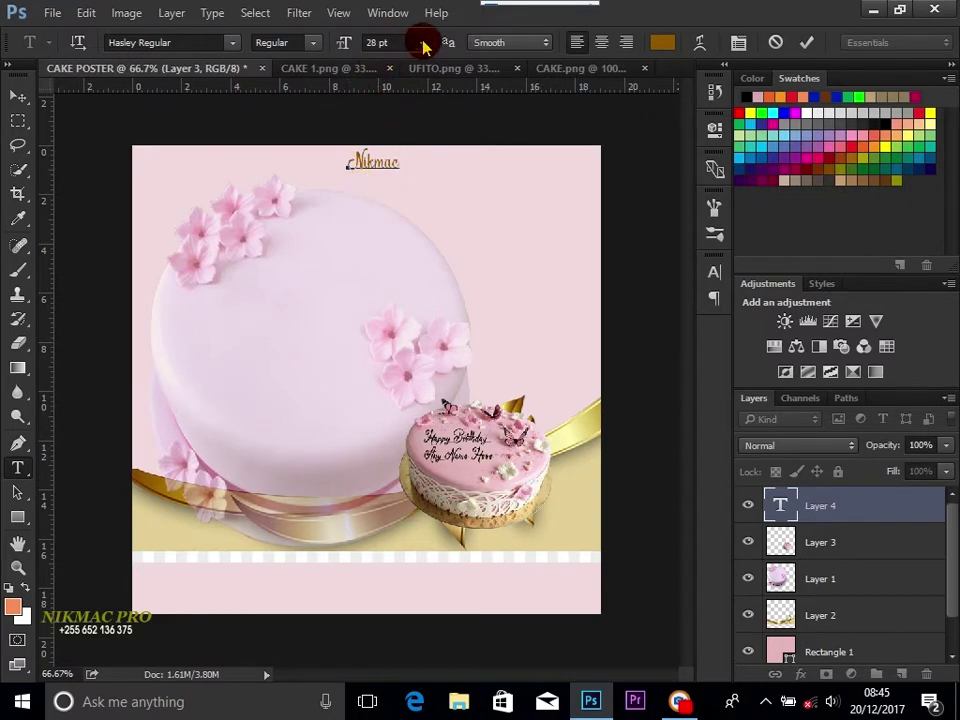
Step: Set the Nikmac title to 36 pt and move it slightly lower
{"action": "left_click", "coordinate": [424, 43]}
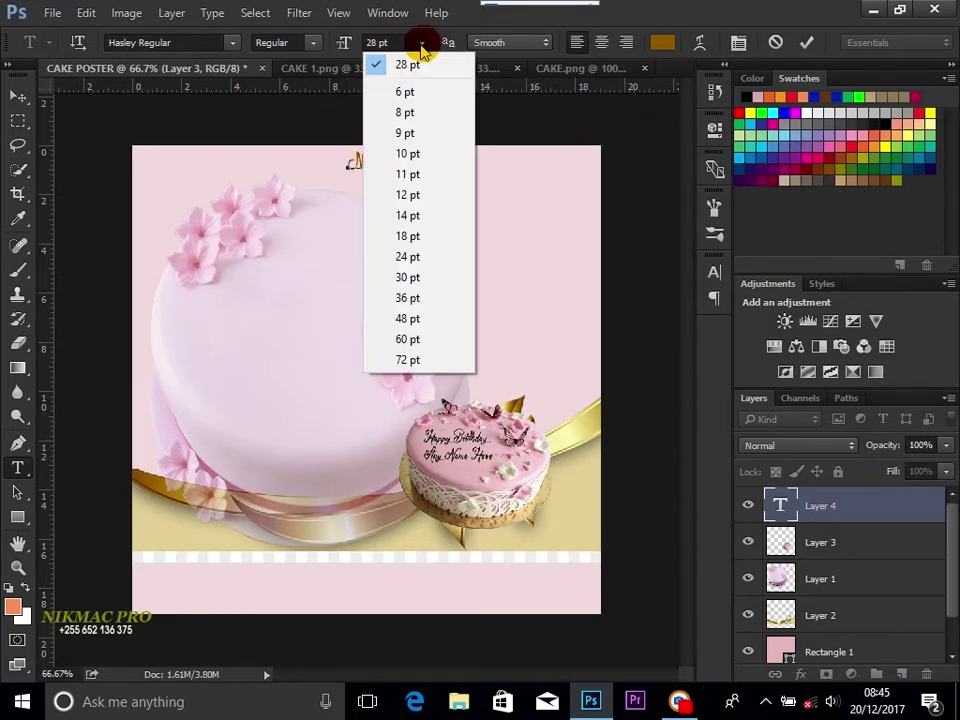
{"action": "left_click", "coordinate": [422, 280]}
{"action": "left_click", "coordinate": [421, 42]}
{"action": "left_click", "coordinate": [428, 295]}
{"action": "left_click", "coordinate": [423, 46]}
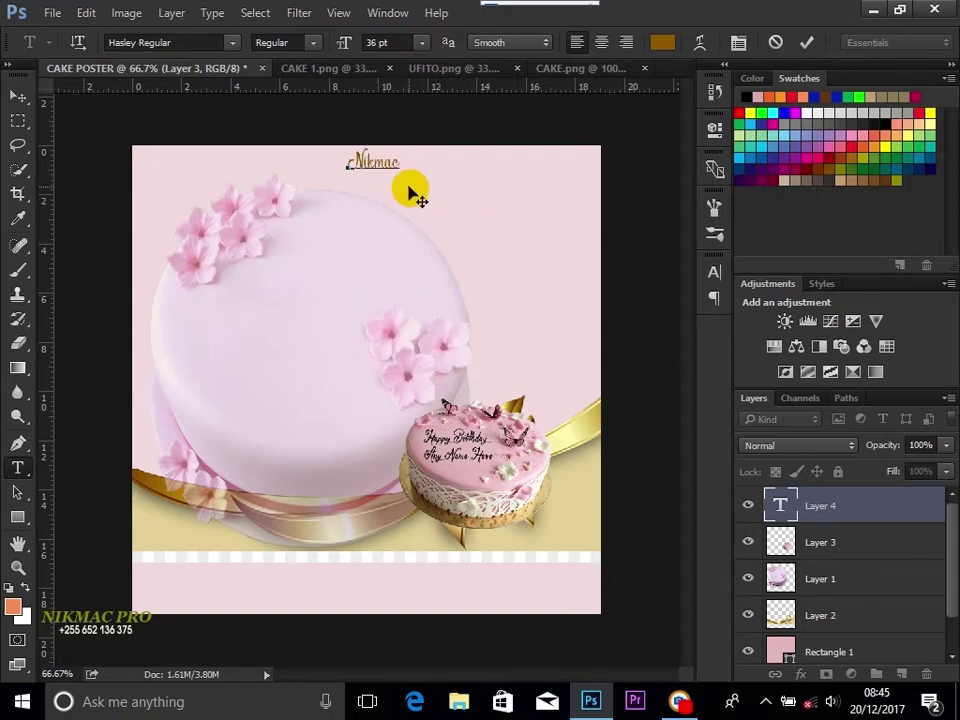
{"action": "left_click", "coordinate": [423, 44]}
{"action": "left_click", "coordinate": [428, 296]}
{"action": "left_click", "coordinate": [423, 44]}
{"action": "left_click", "coordinate": [424, 298]}
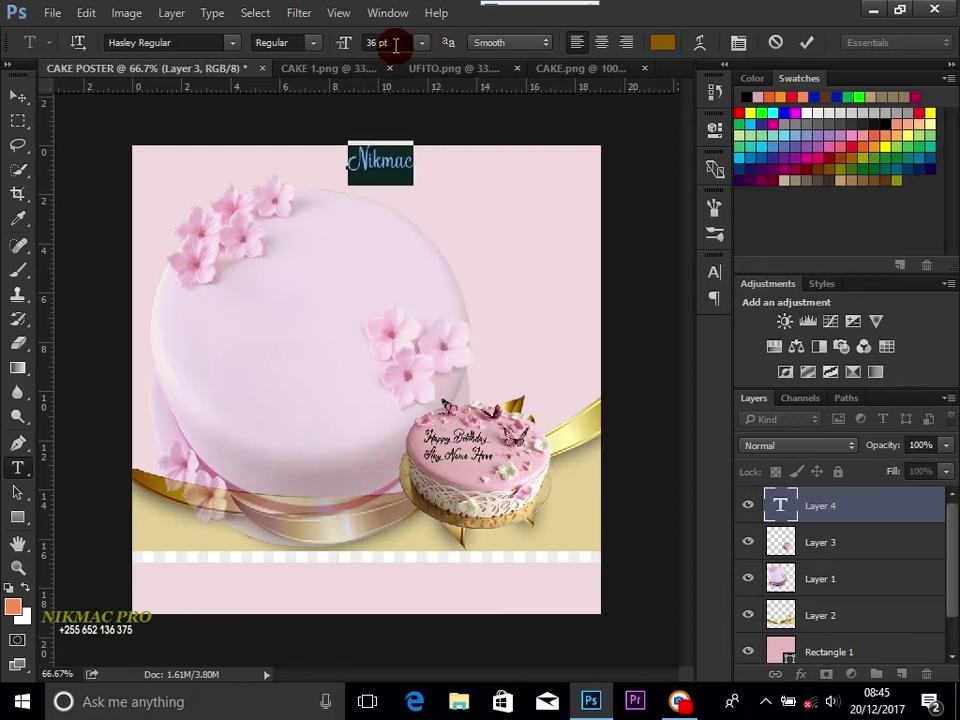
{"action": "left_click", "coordinate": [18, 96]}
{"action": "left_click_drag", "start_coordinate": [386, 163], "coordinate": [382, 186]}
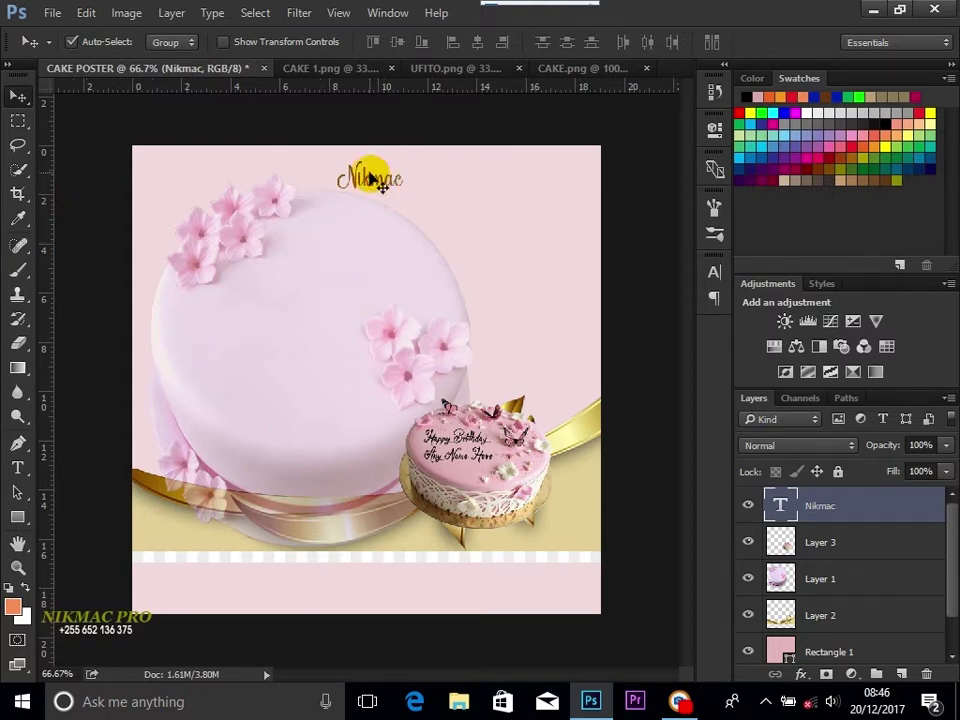
Step: Enlarge the Nikmac title to about 116% × 113% and shift it left to centre it
{"action": "left_click", "coordinate": [224, 42]}
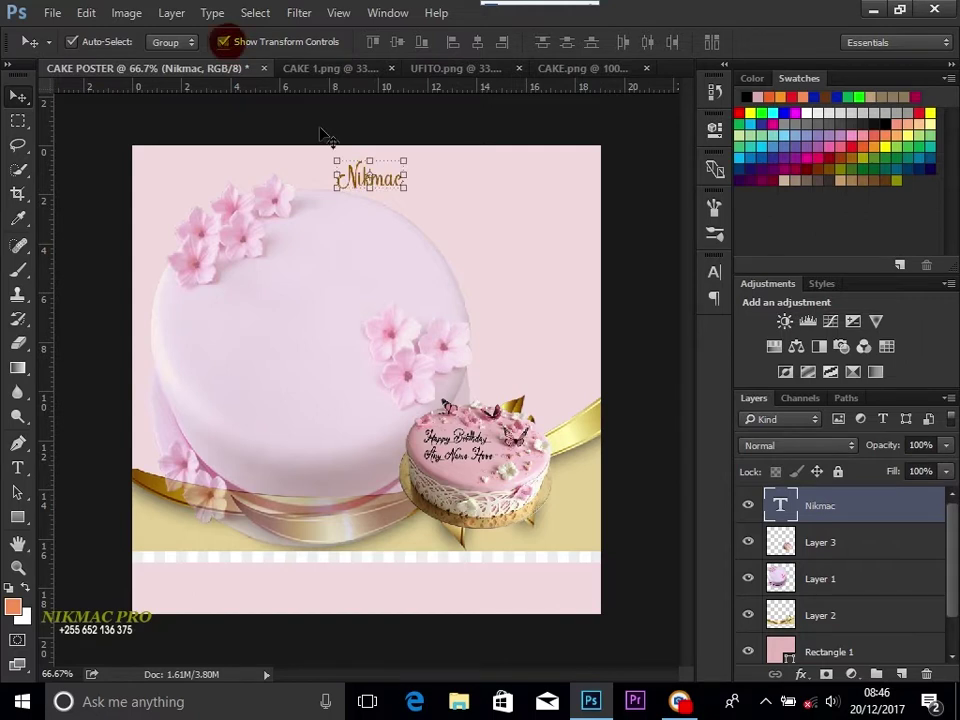
{"action": "left_click", "coordinate": [369, 160]}
{"action": "left_click_drag", "start_coordinate": [369, 160], "coordinate": [422, 182]}
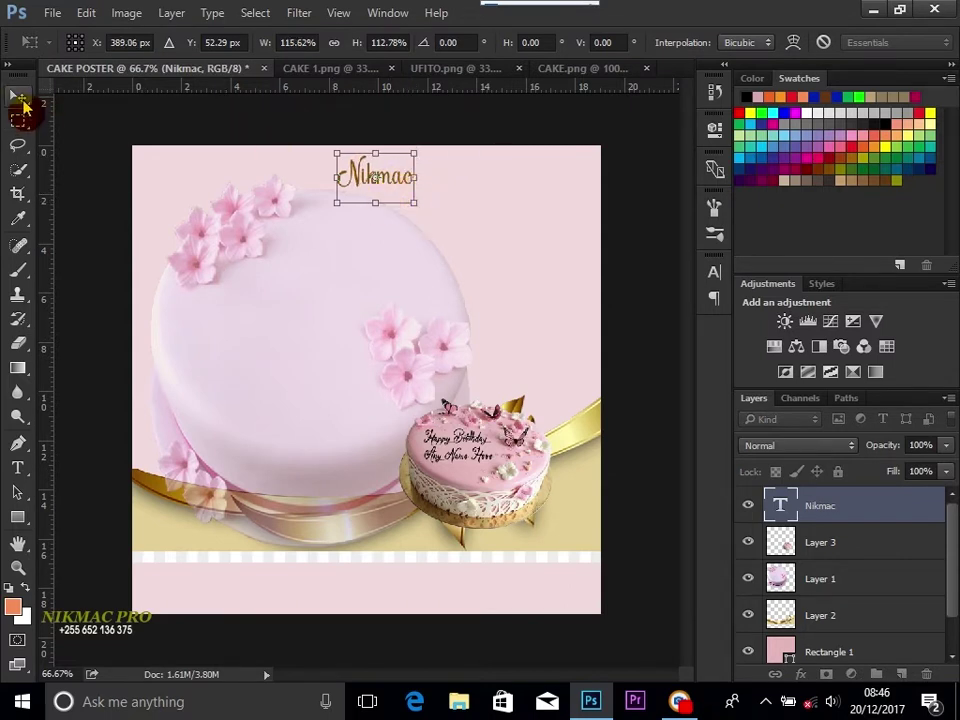
{"action": "left_click", "coordinate": [18, 95]}
{"action": "left_click", "coordinate": [412, 279]}
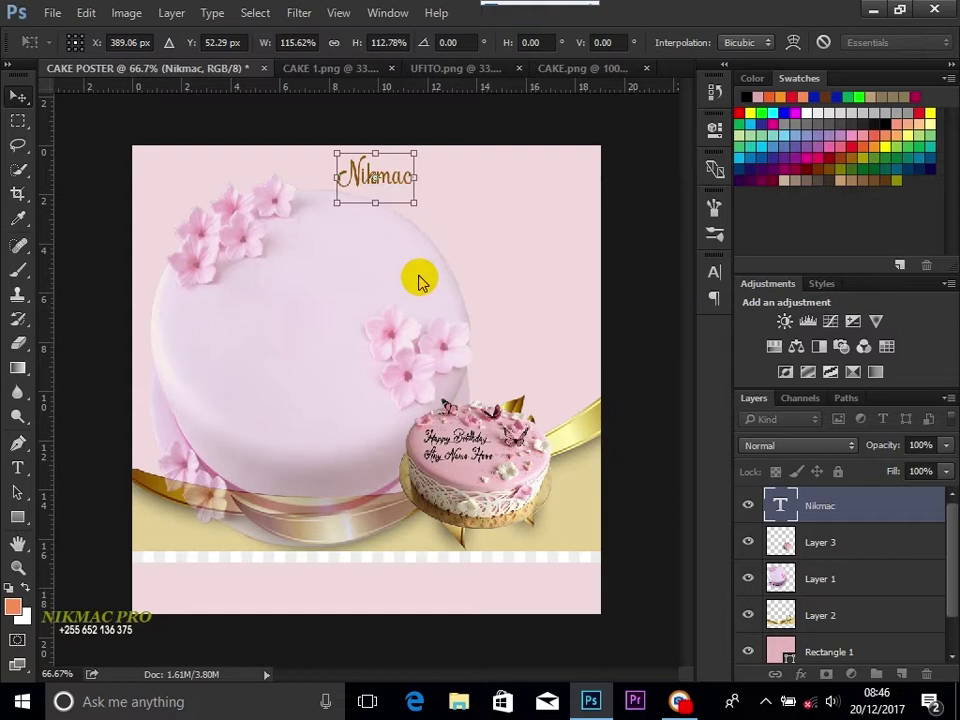
{"action": "left_click", "coordinate": [224, 41]}
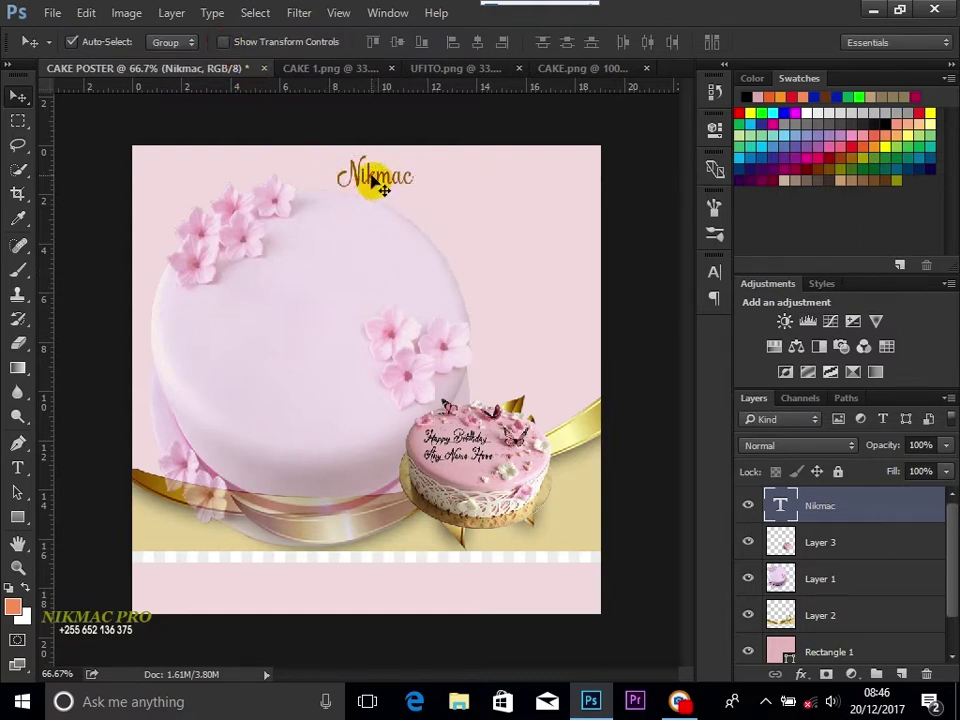
{"action": "left_click_drag", "start_coordinate": [377, 186], "coordinate": [359, 179]}
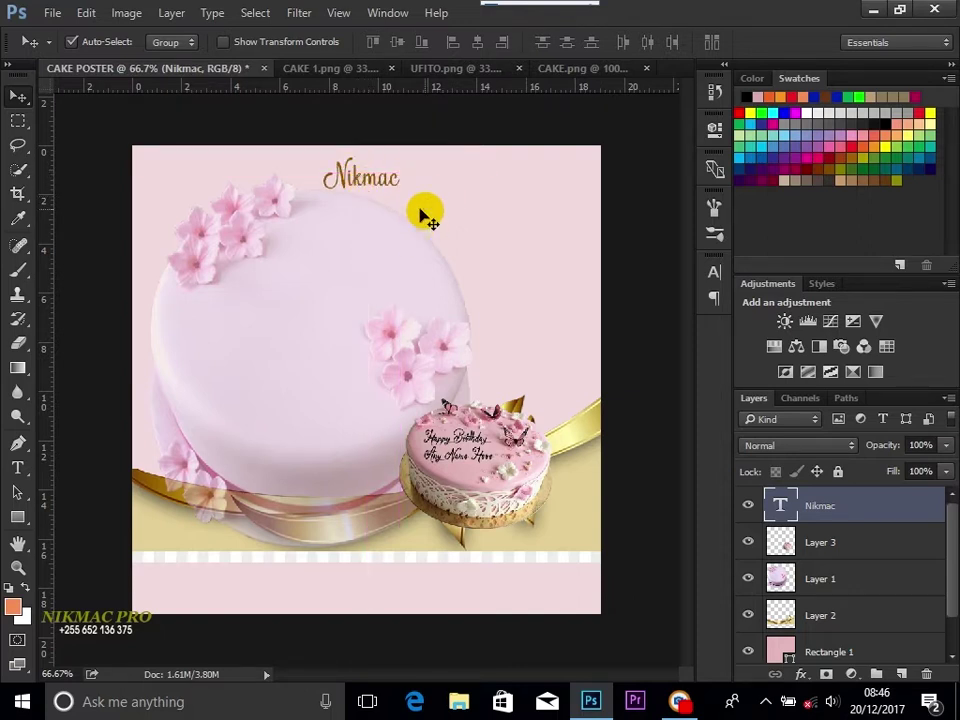
{"action": "left_click", "coordinate": [18, 120]}
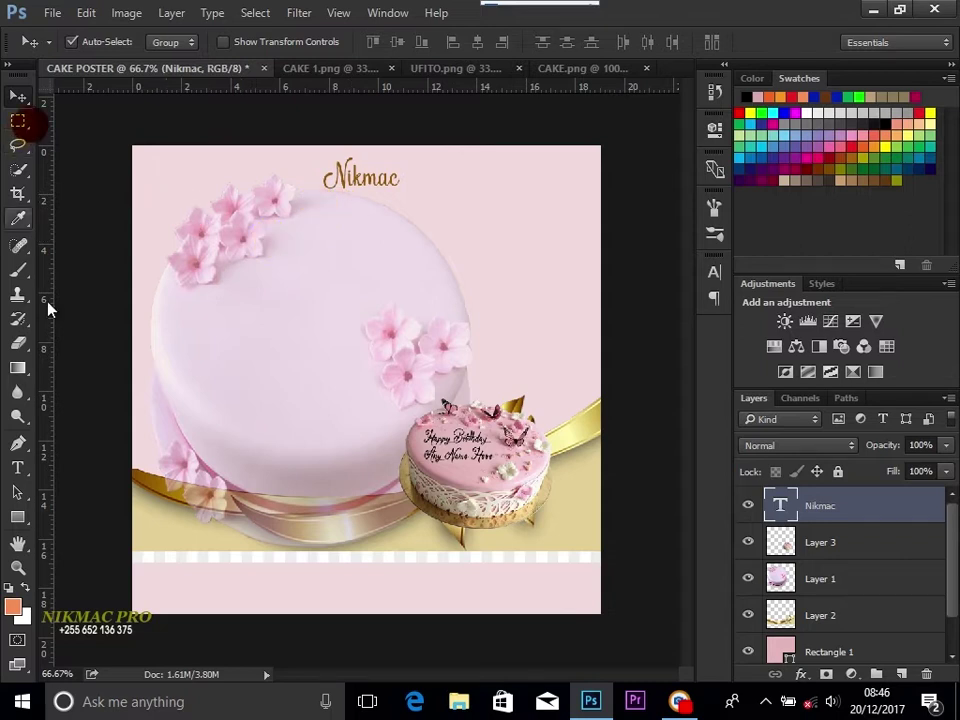
Step: Type the DELICIOUS CAKES line below the Nikmac title
{"action": "left_click", "coordinate": [17, 467]}
{"action": "left_click_drag", "start_coordinate": [321, 214], "coordinate": [340, 224]}
{"action": "left_click", "coordinate": [329, 224]}
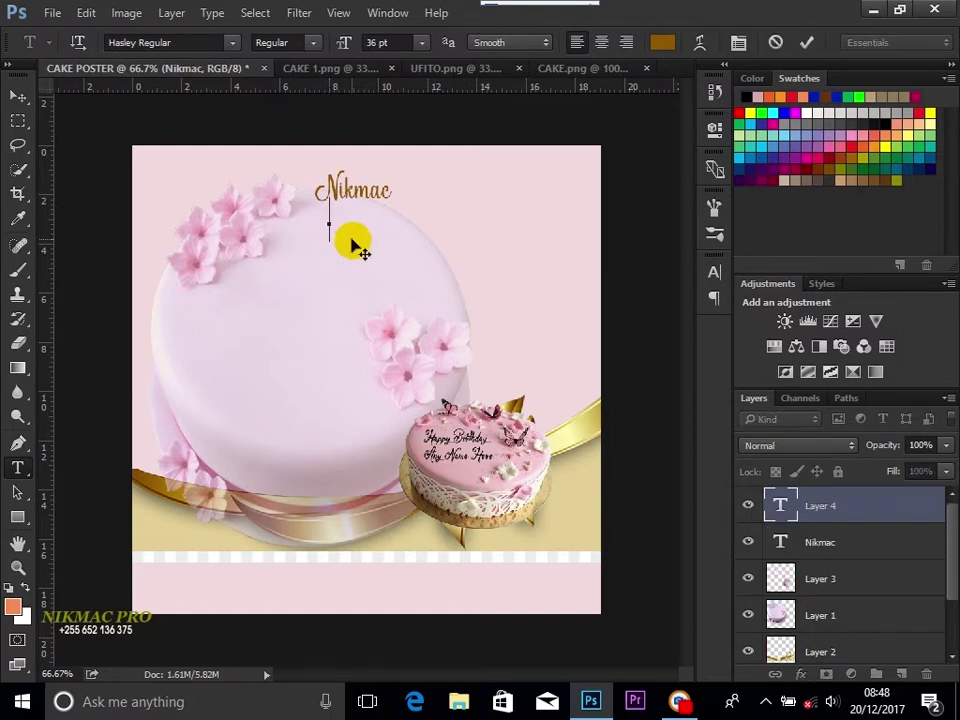
{"action": "type", "text": "DELI"}
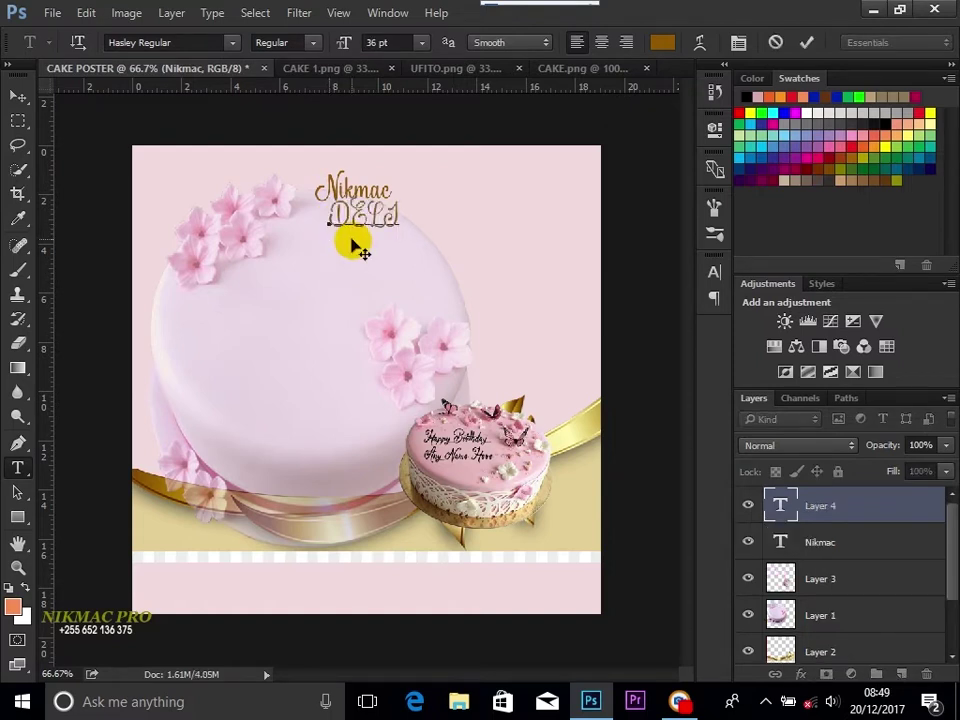
{"action": "type", "text": "CIOUS CAKES"}
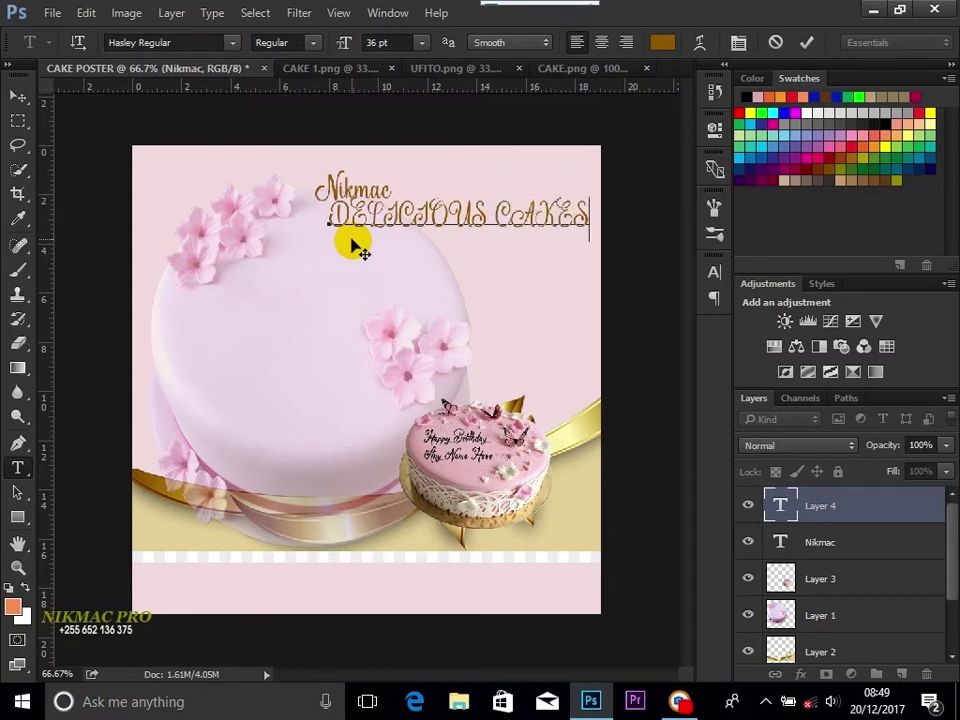
Step: Set DELICIOUS CAKES to Impact Regular at 24 pt
{"action": "key", "text": "ctrl+a"}
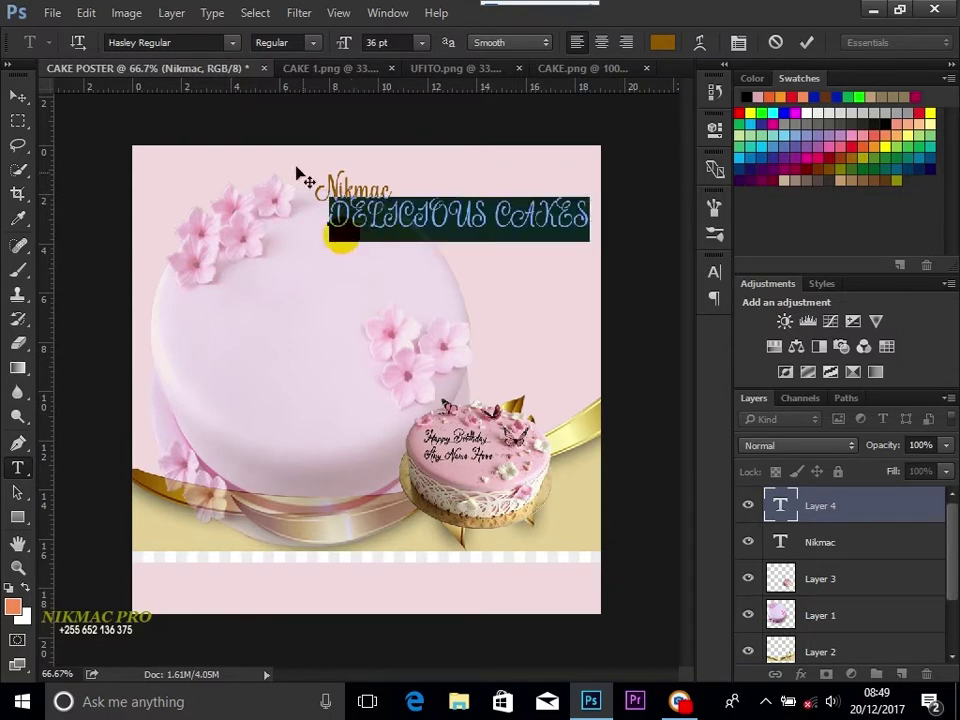
{"action": "left_click", "coordinate": [218, 43]}
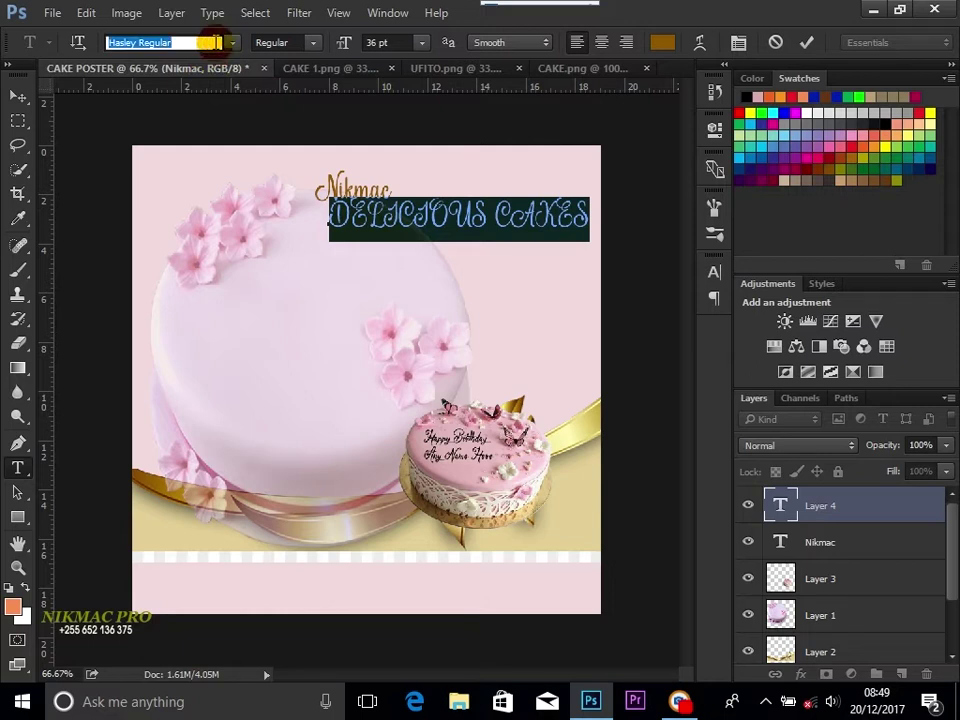
{"action": "type", "text": "IMP"}
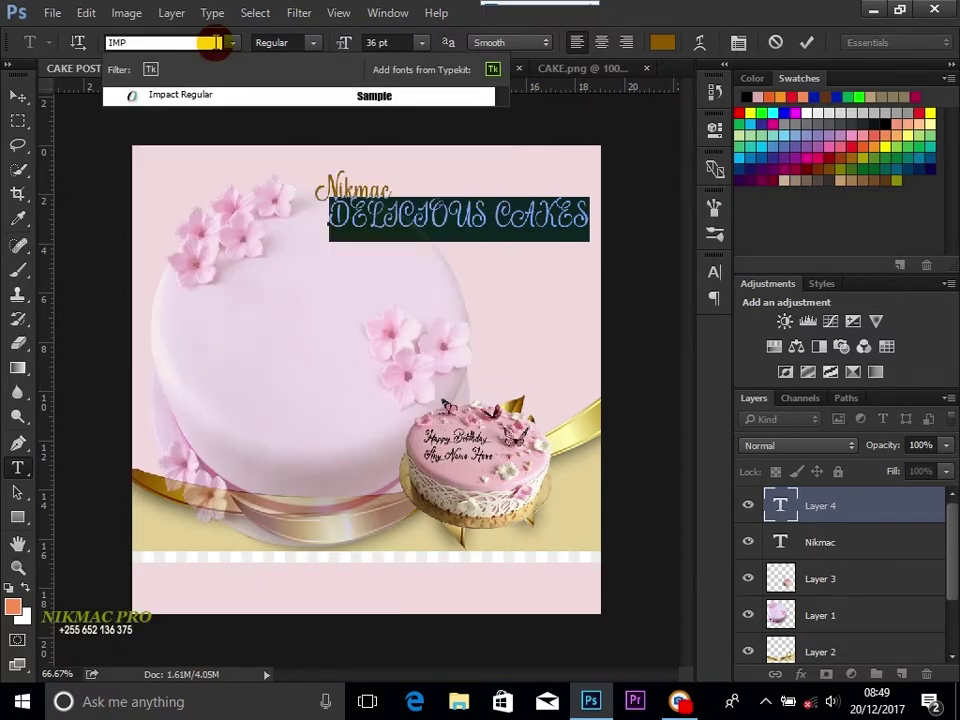
{"action": "left_click", "coordinate": [224, 98]}
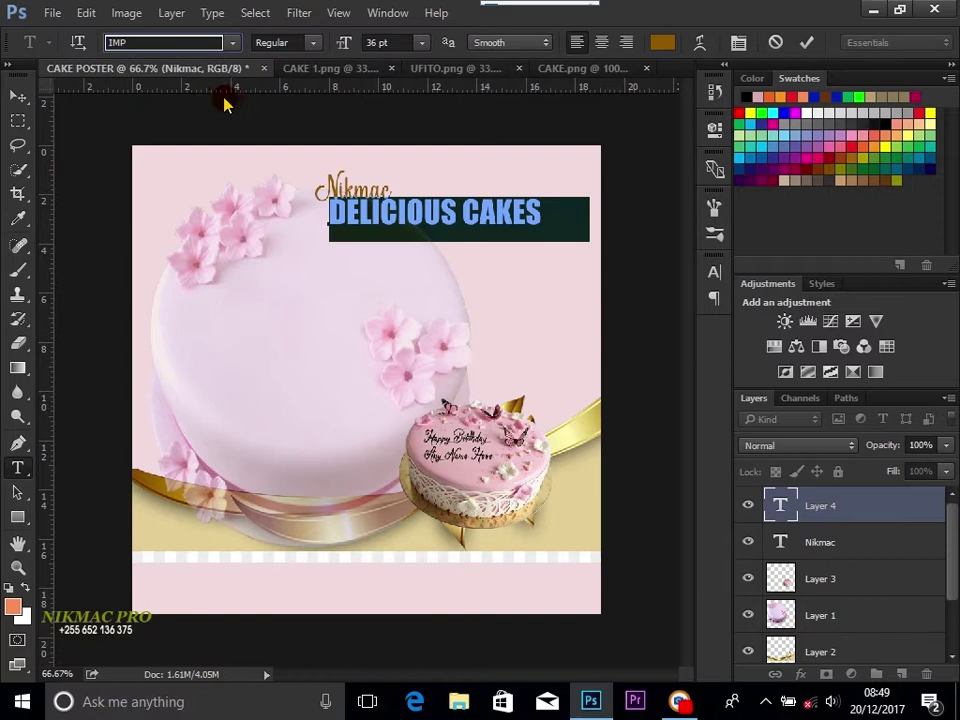
{"action": "left_click", "coordinate": [421, 43]}
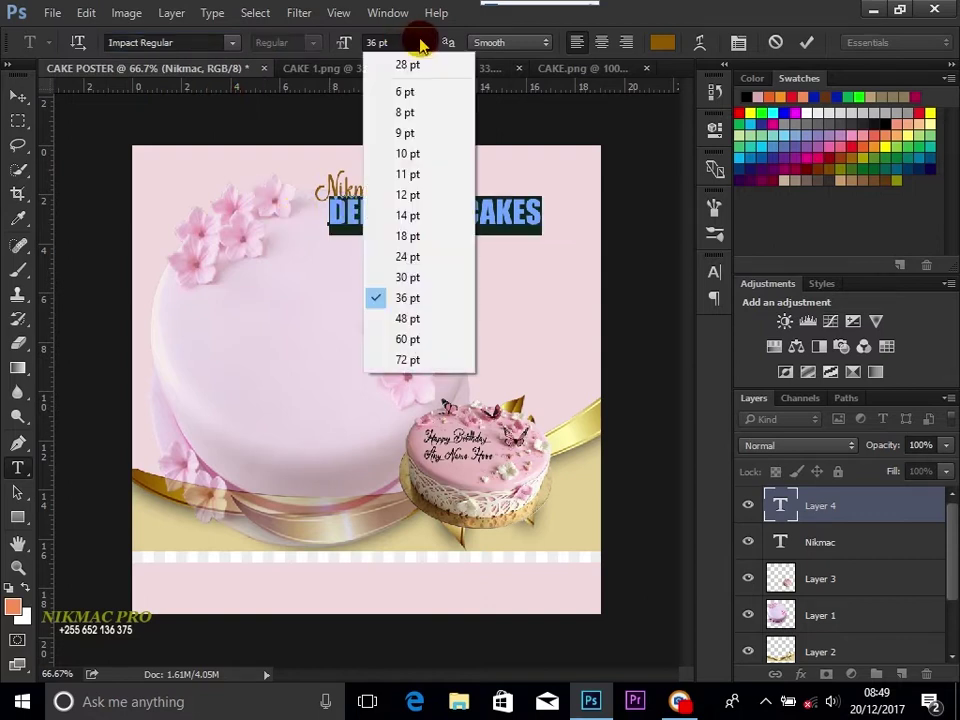
{"action": "left_click", "coordinate": [421, 243]}
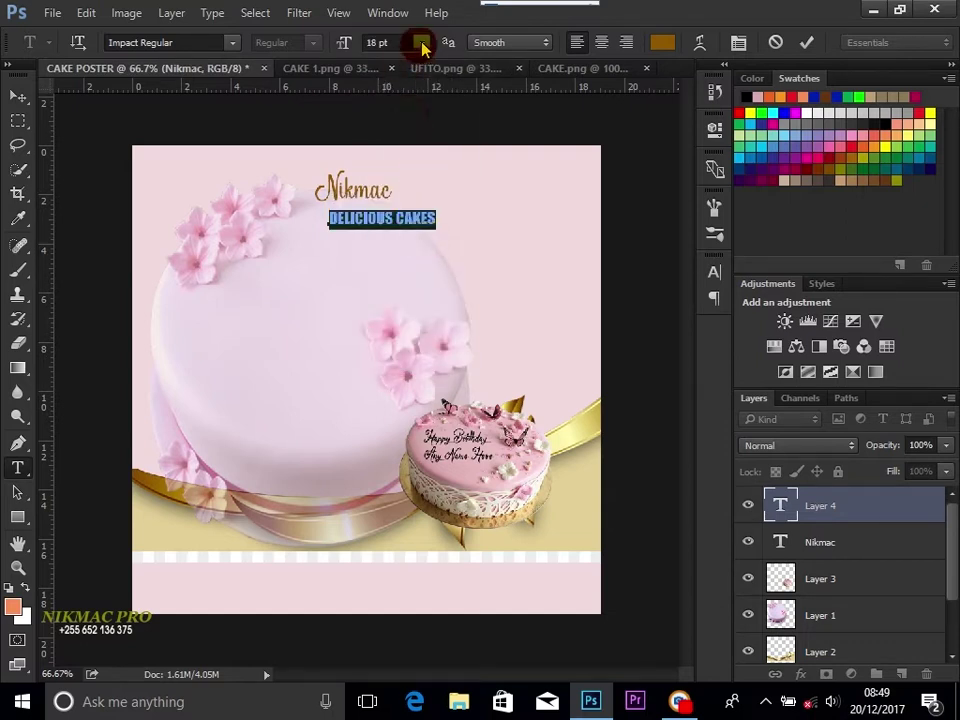
{"action": "left_click", "coordinate": [421, 43]}
{"action": "left_click", "coordinate": [418, 257]}
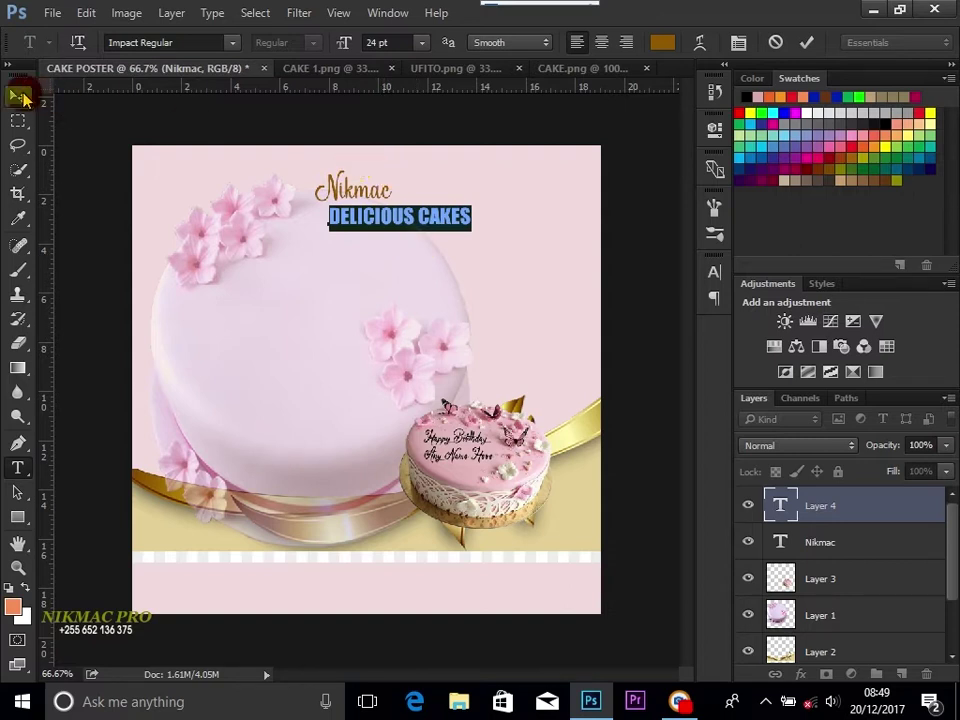
Step: Position DELICIOUS CAKES centred just under the Nikmac heading
{"action": "left_click", "coordinate": [20, 96]}
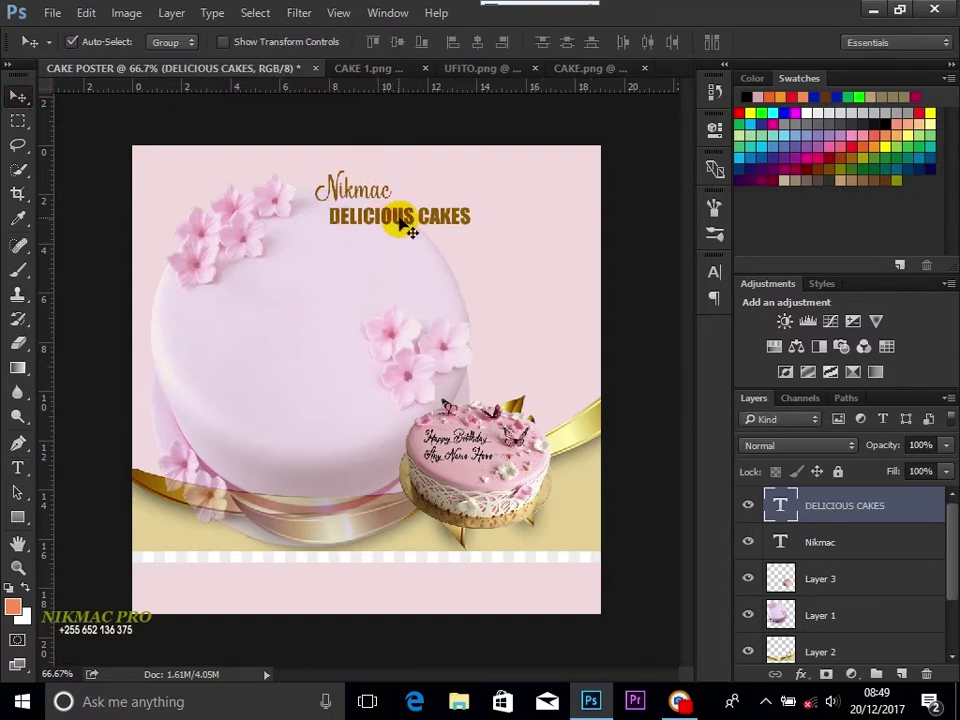
{"action": "left_click_drag", "start_coordinate": [395, 226], "coordinate": [370, 228]}
{"action": "key", "text": "shift+Up"}
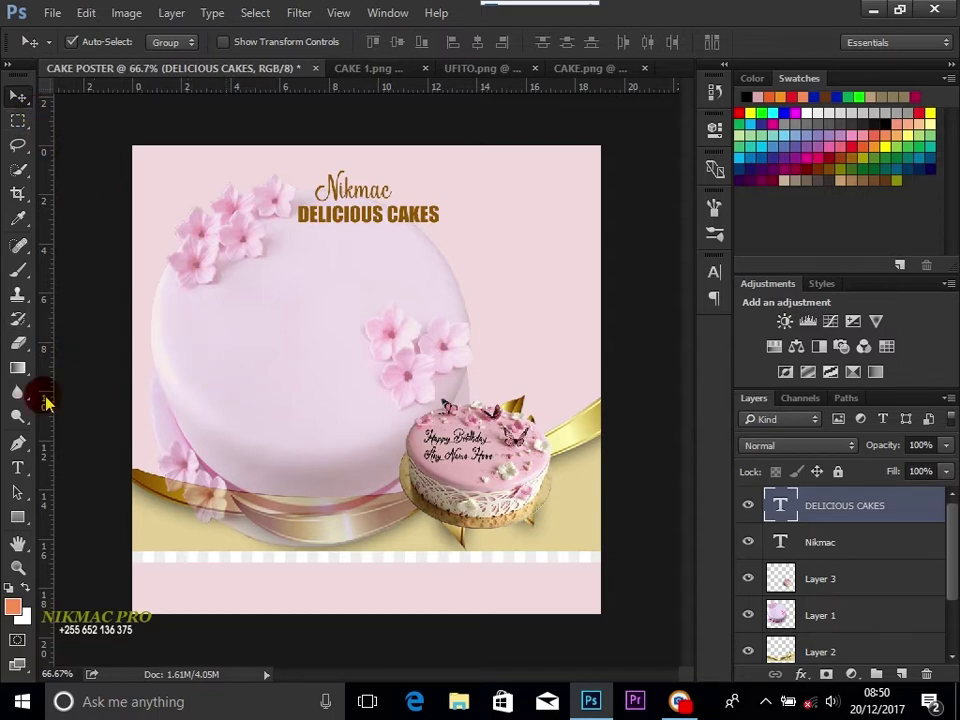
{"action": "left_click", "coordinate": [17, 468]}
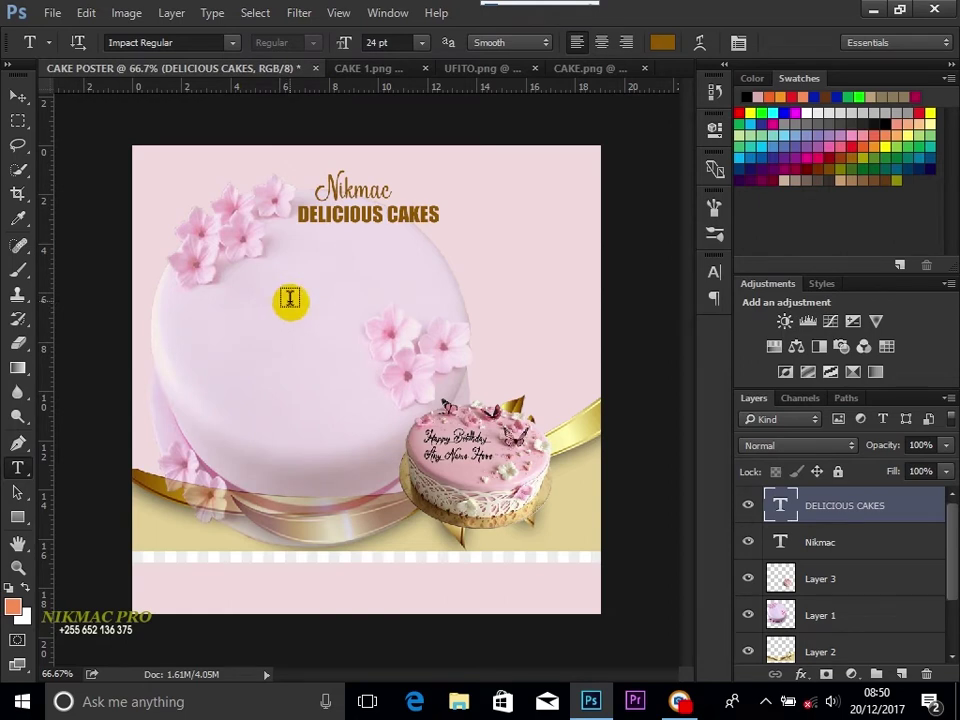
Step: Type SPECIAL on the cake and set it in Vezla Regular
{"action": "left_click", "coordinate": [290, 300]}
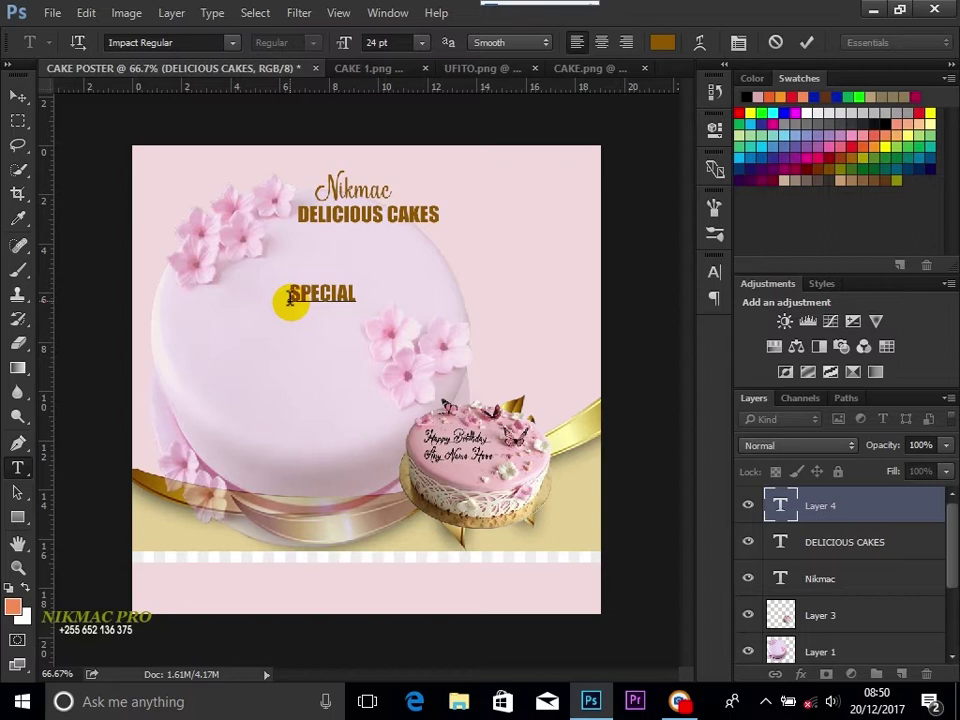
{"action": "double_click", "coordinate": [290, 297]}
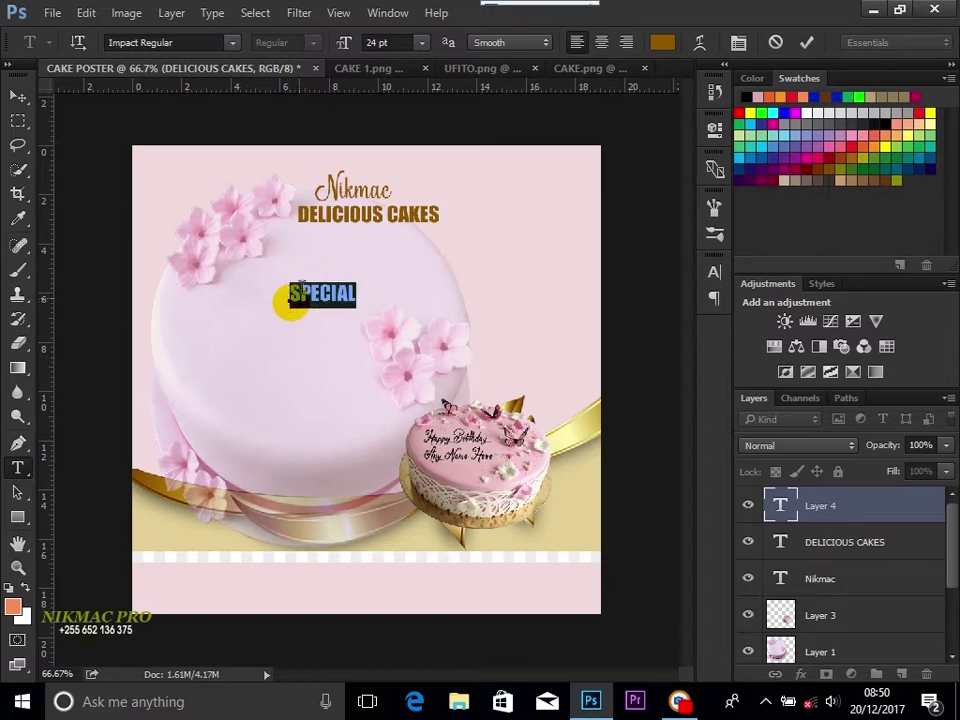
{"action": "left_click", "coordinate": [203, 43]}
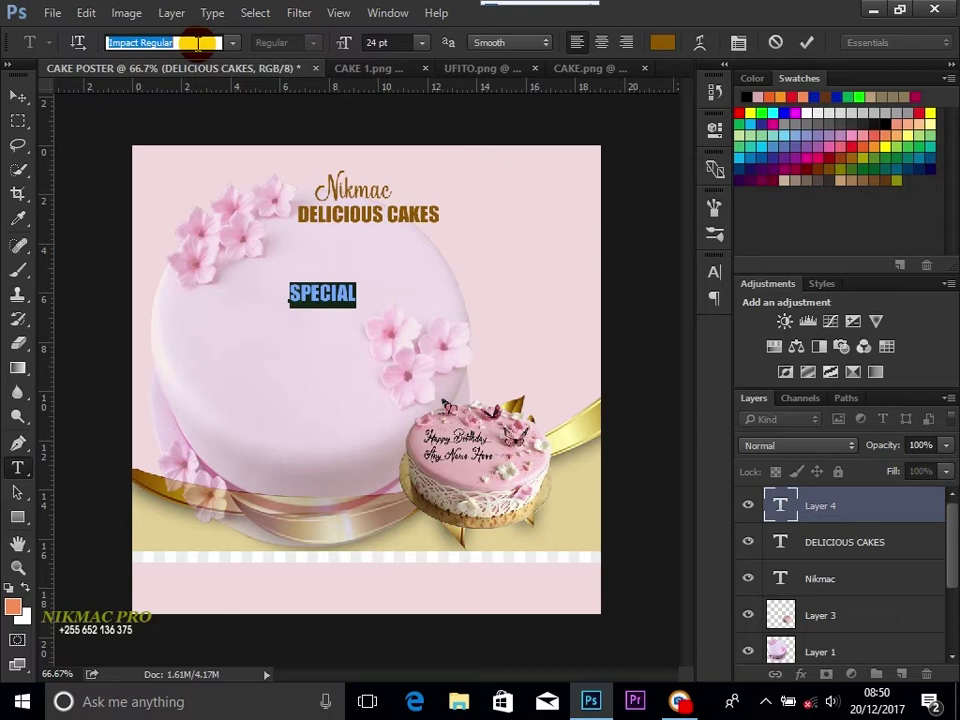
{"action": "type", "text": "VEZ"}
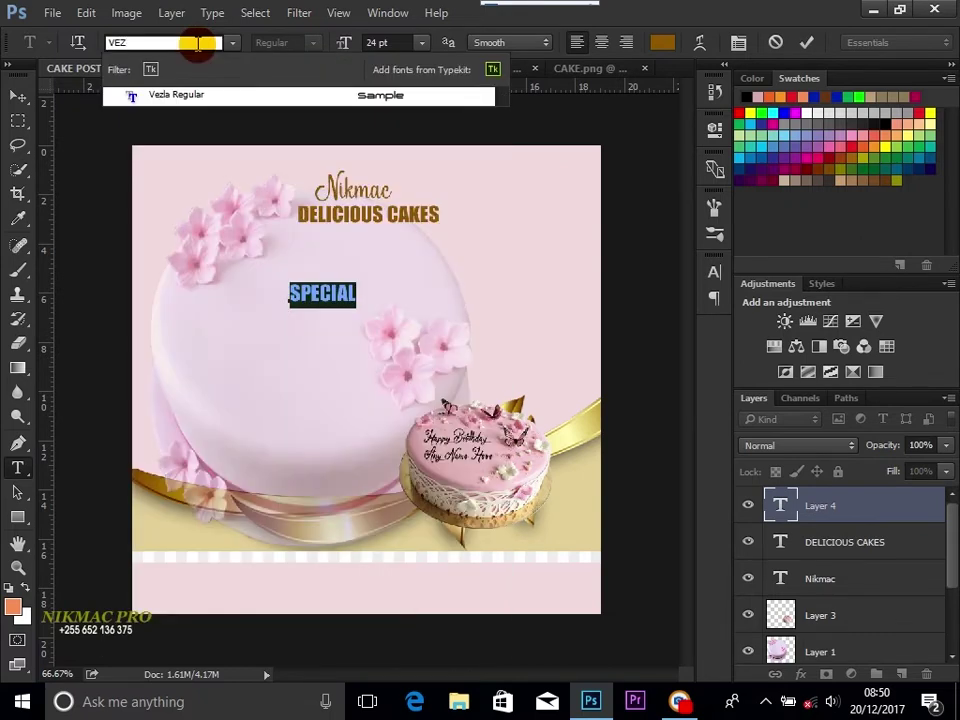
{"action": "left_click", "coordinate": [207, 100]}
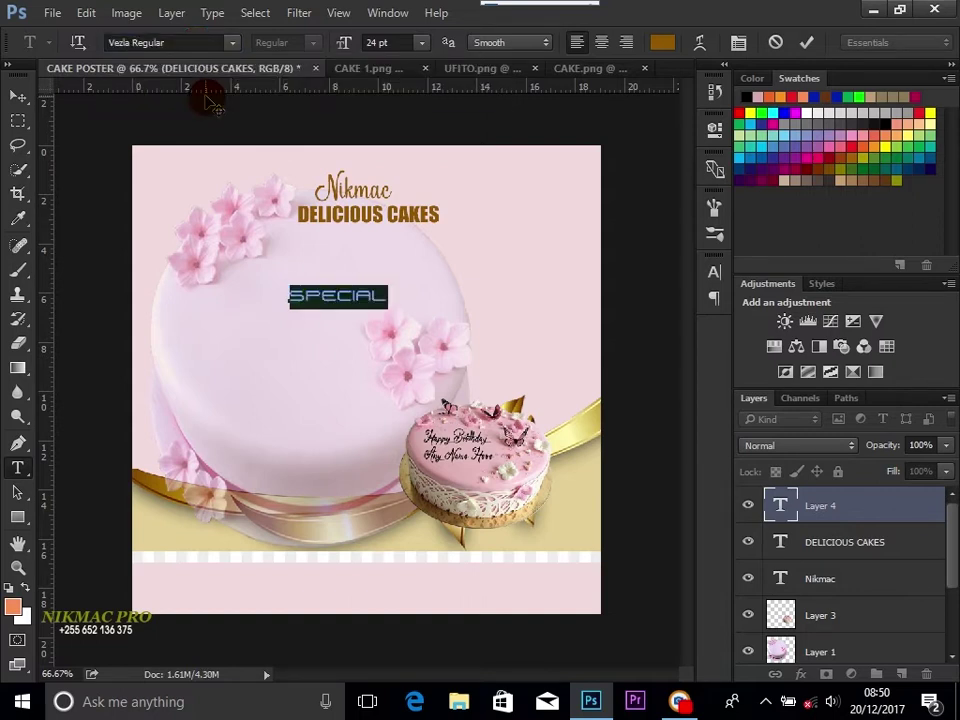
Step: Raise SPECIAL from 24 to 27 pt and move it left and down onto the cake
{"action": "left_click", "coordinate": [423, 43]}
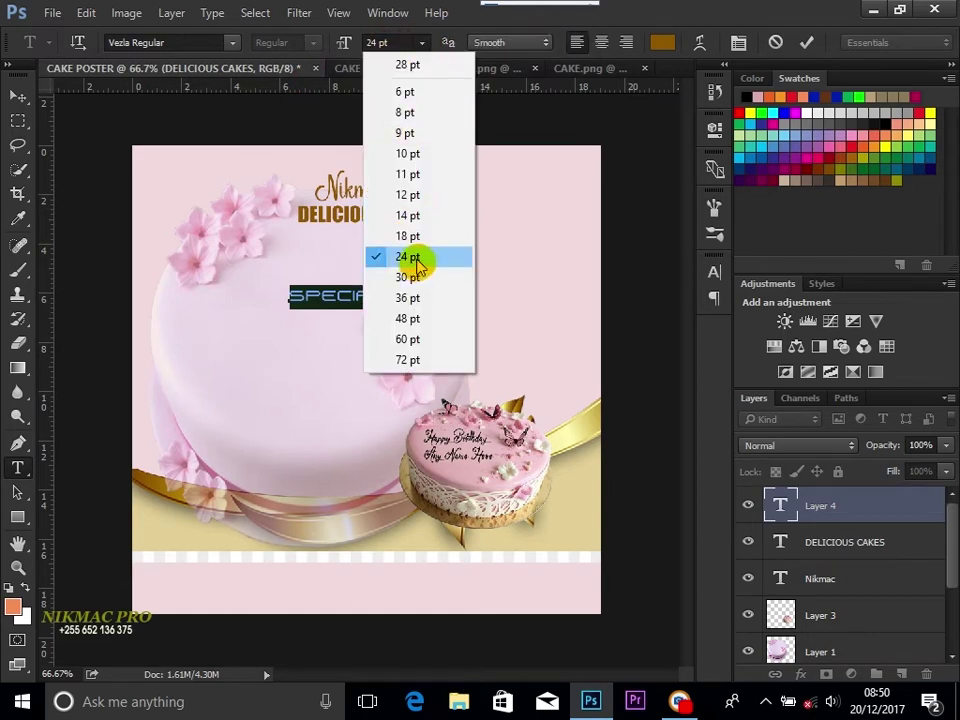
{"action": "left_click", "coordinate": [402, 40]}
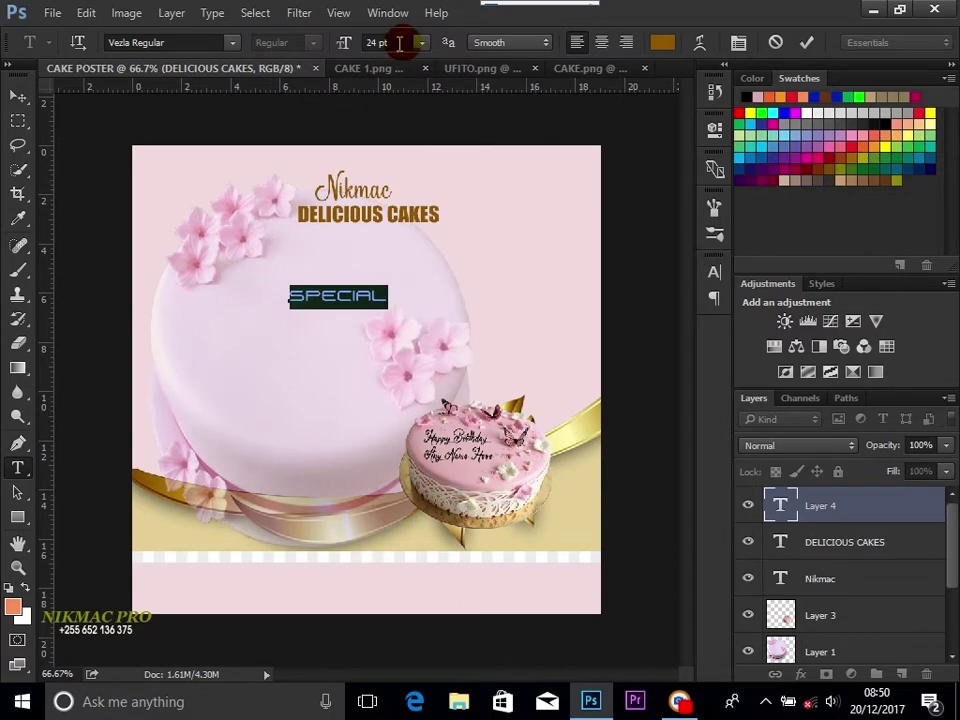
{"action": "left_click", "coordinate": [399, 43]}
{"action": "key", "text": "Up"}
{"action": "key", "text": "Up"}
{"action": "key", "text": "Up"}
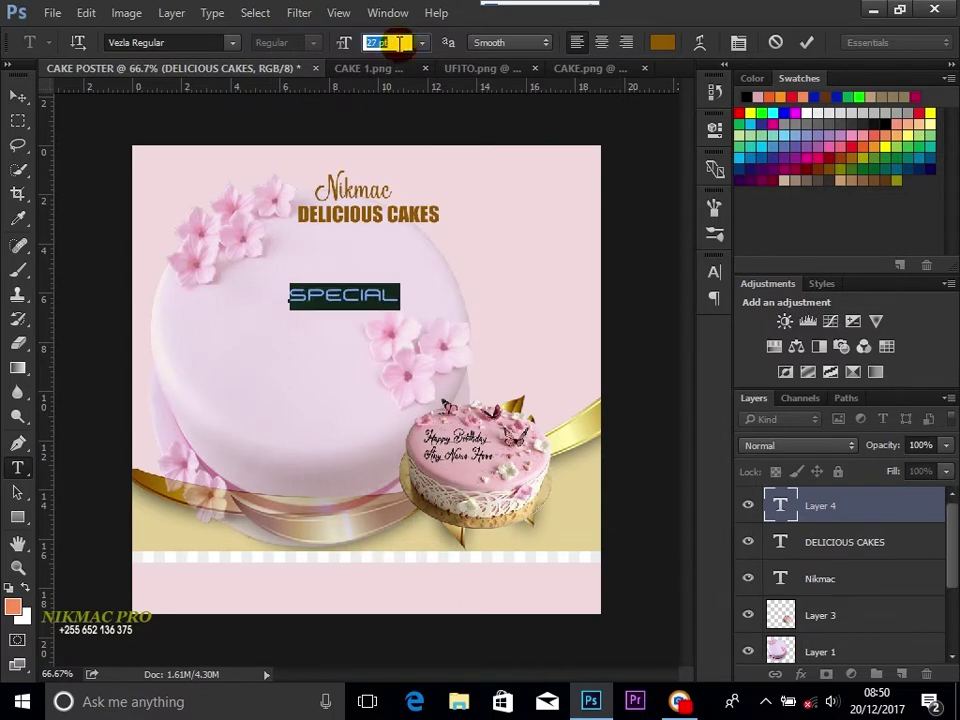
{"action": "left_click", "coordinate": [18, 96]}
{"action": "left_click_drag", "start_coordinate": [332, 295], "coordinate": [313, 308]}
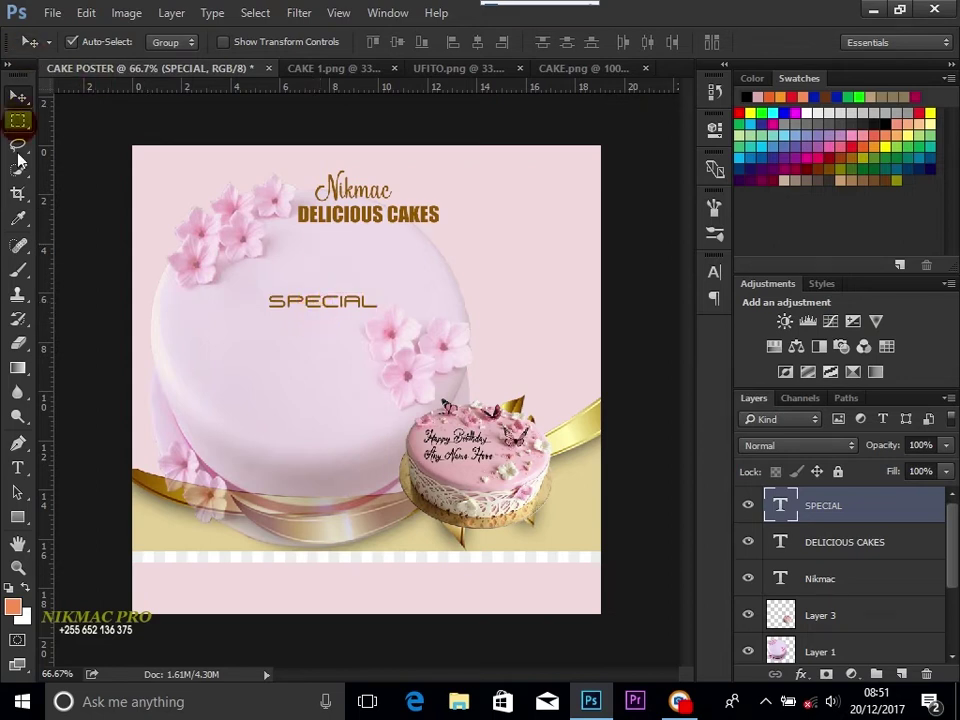
{"action": "left_click", "coordinate": [17, 467]}
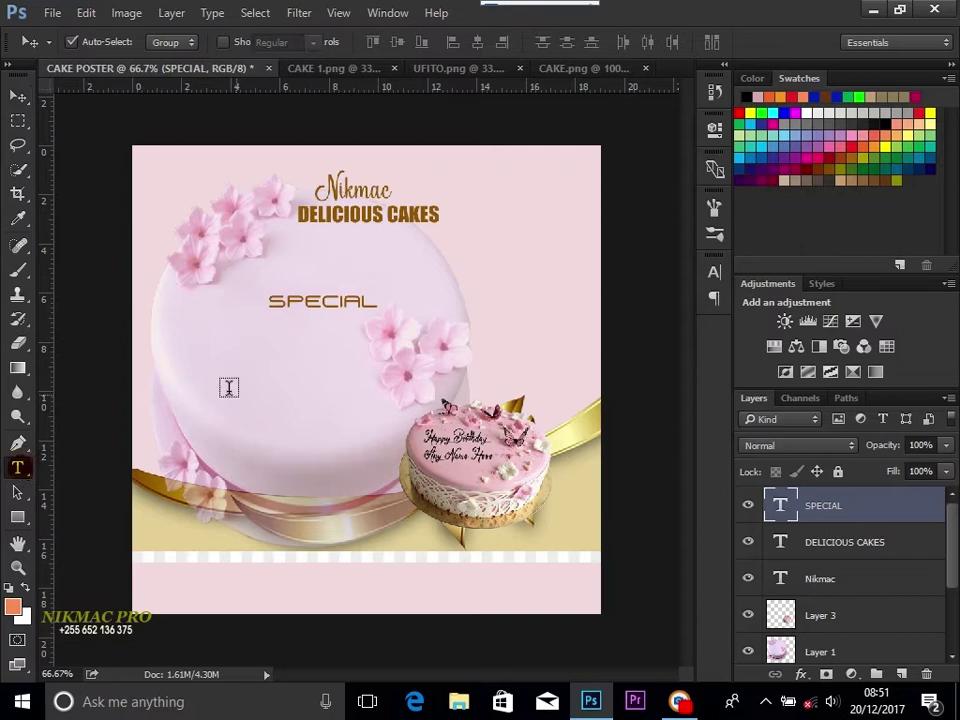
Step: Type Packages under SPECIAL in the flower's pink using the Whisper Nature font
{"action": "left_click", "coordinate": [302, 332]}
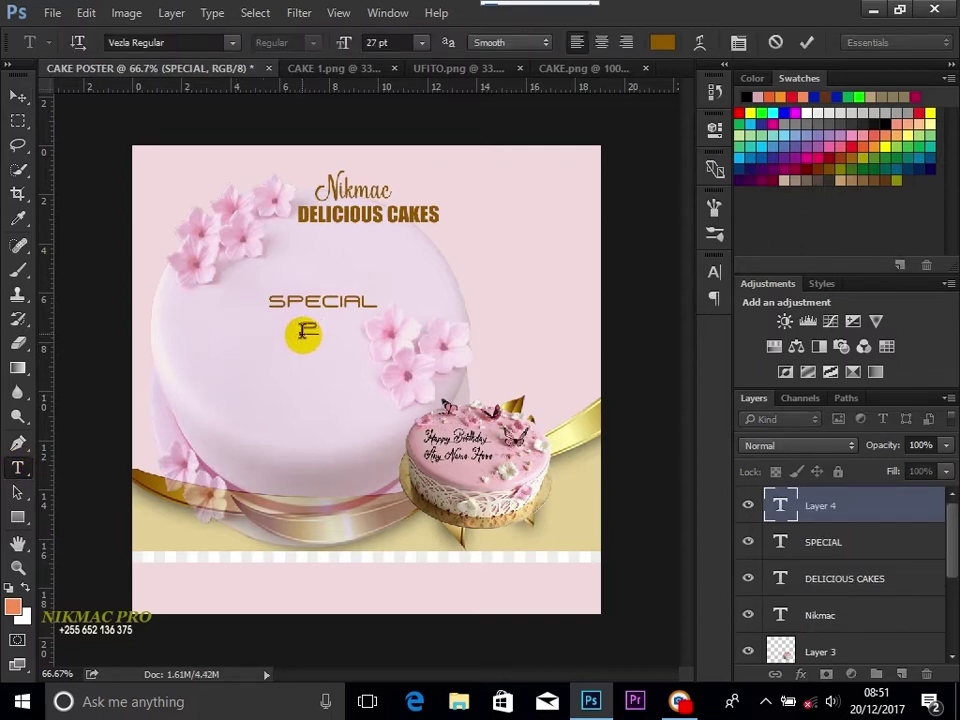
{"action": "type", "text": "Packages"}
{"action": "key", "text": "ctrl+a"}
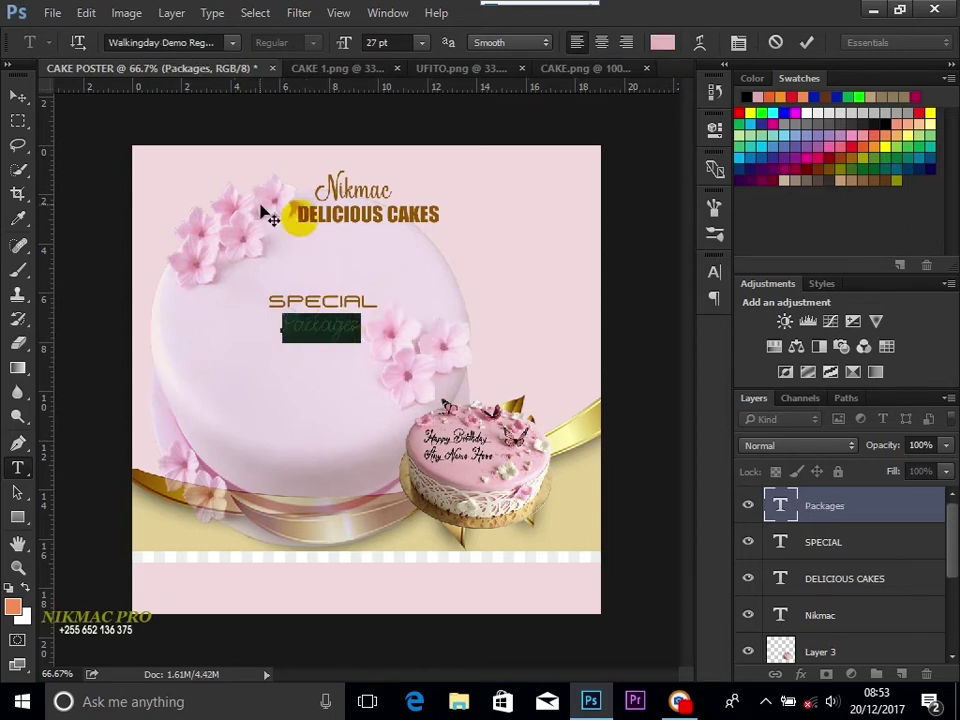
{"action": "left_click", "coordinate": [264, 203]}
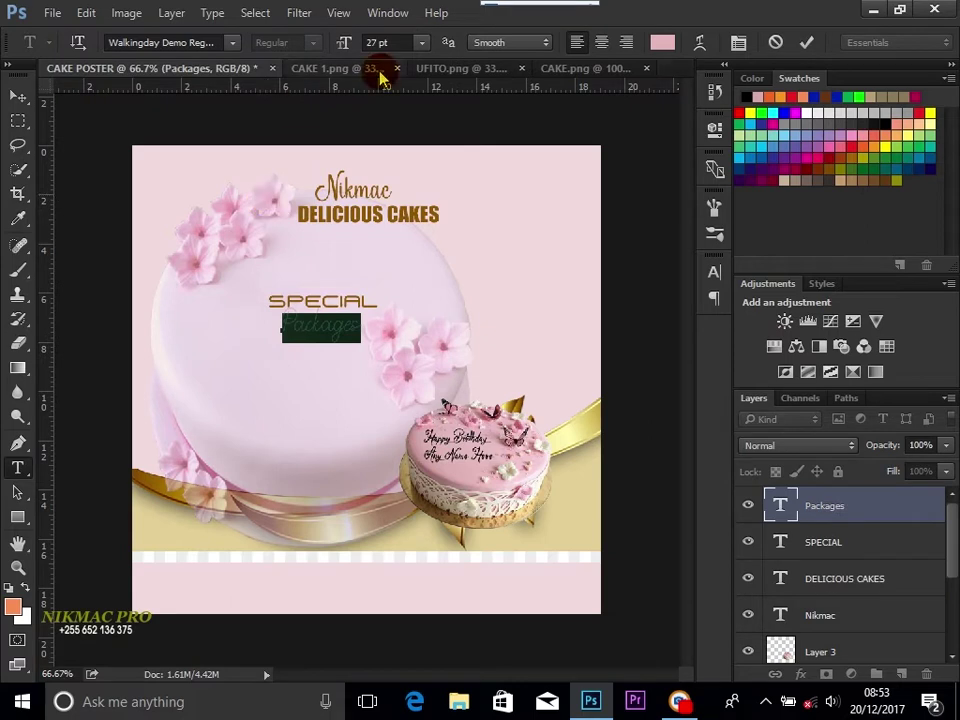
{"action": "left_click", "coordinate": [232, 42]}
{"action": "scroll", "coordinate": [310, 160], "scroll_direction": "up", "scroll_amount": 3}
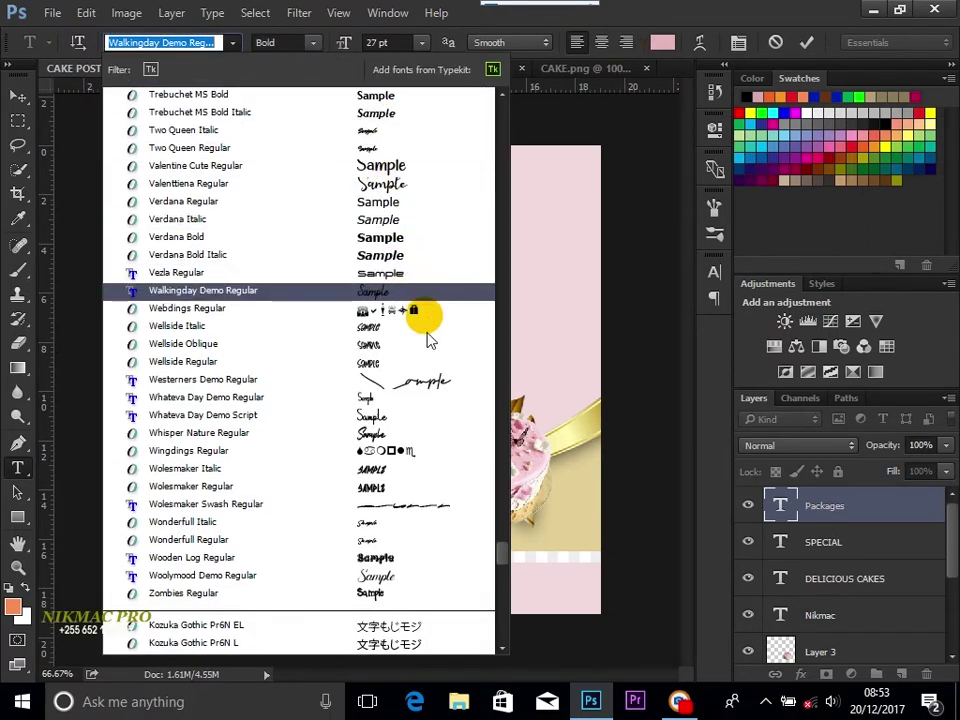
{"action": "key", "text": "Escape"}
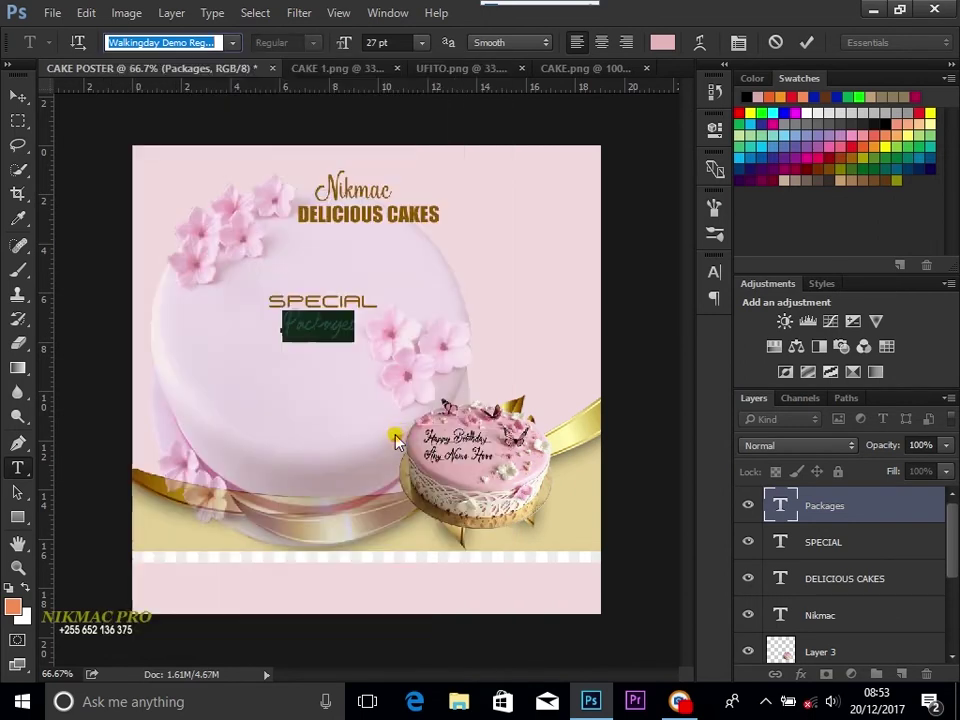
{"action": "key", "text": "Down"}
{"action": "key", "text": "Down"}
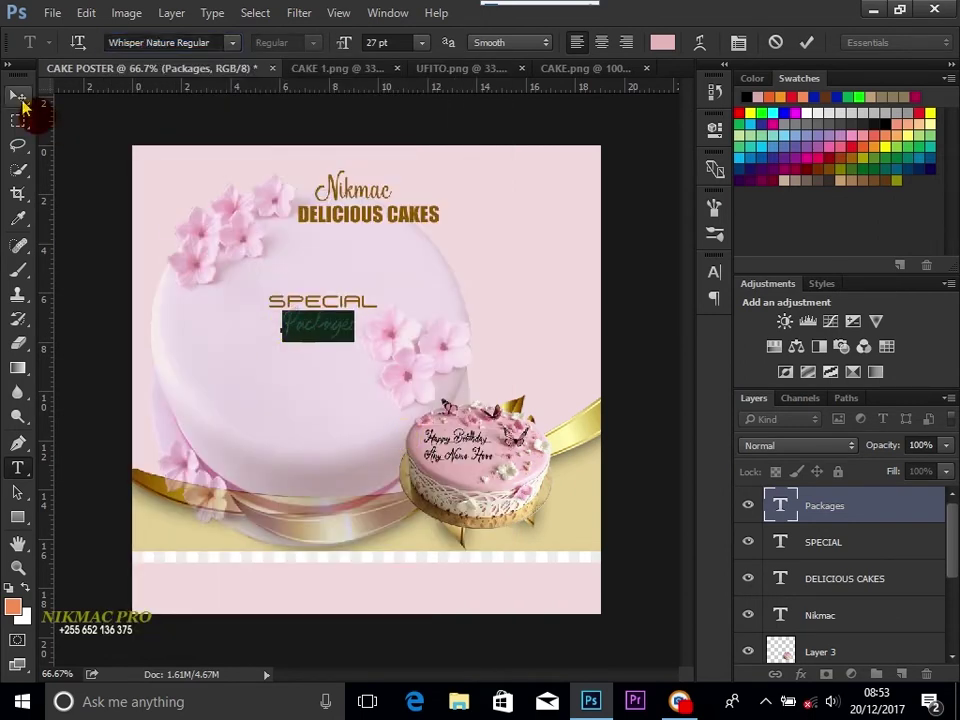
Step: Place Packages just under SPECIAL and open its Layer Style dialog
{"action": "left_click", "coordinate": [18, 97]}
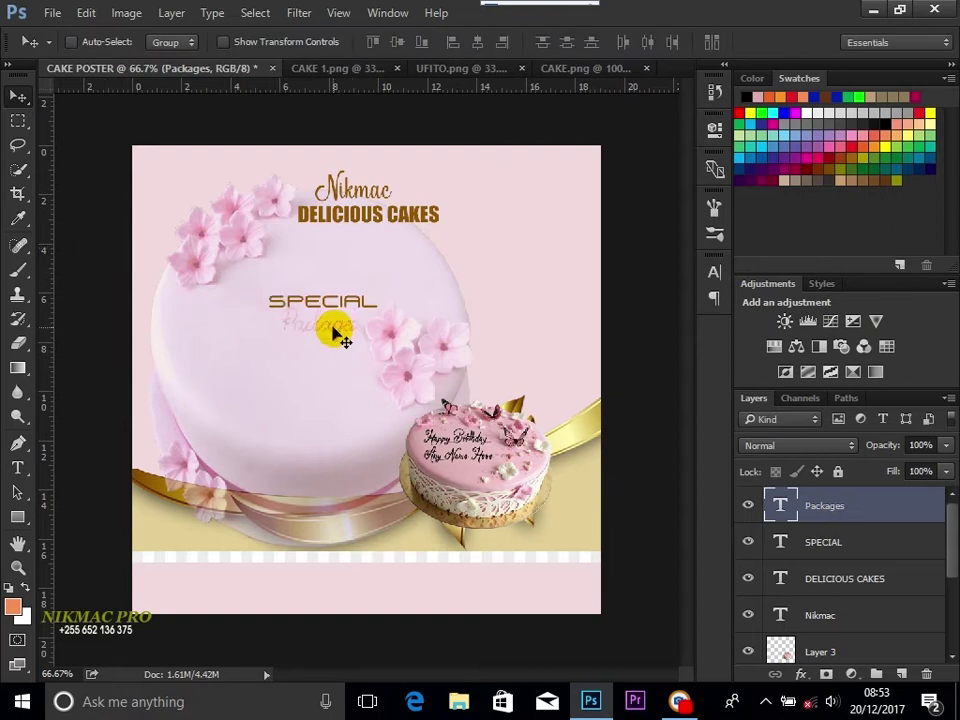
{"action": "left_click_drag", "start_coordinate": [334, 333], "coordinate": [336, 332]}
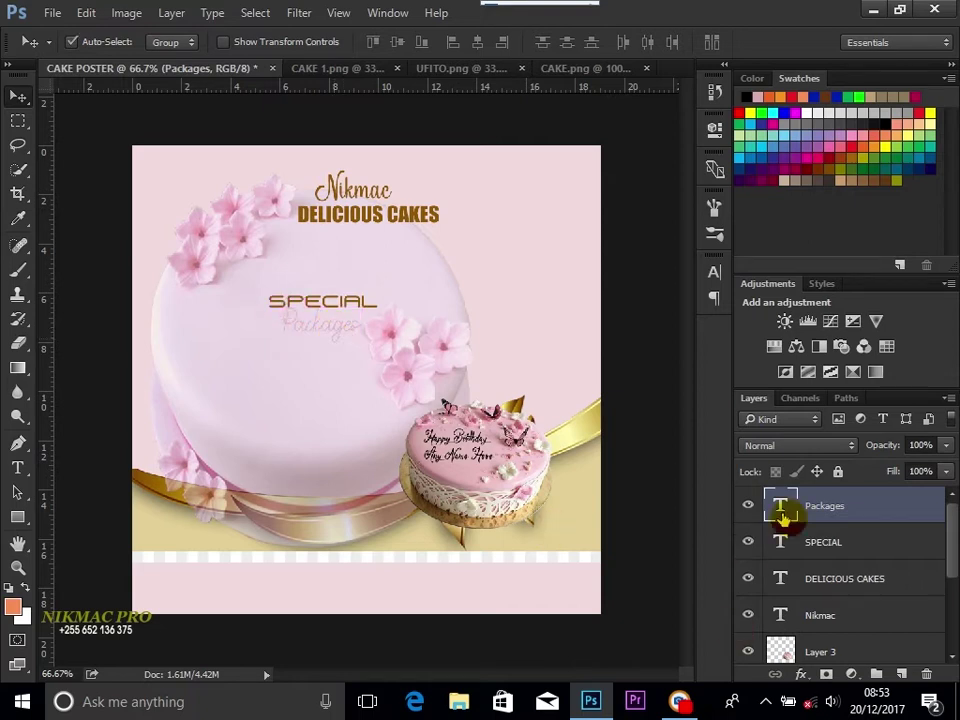
{"action": "left_click", "coordinate": [748, 506]}
{"action": "left_click", "coordinate": [749, 508]}
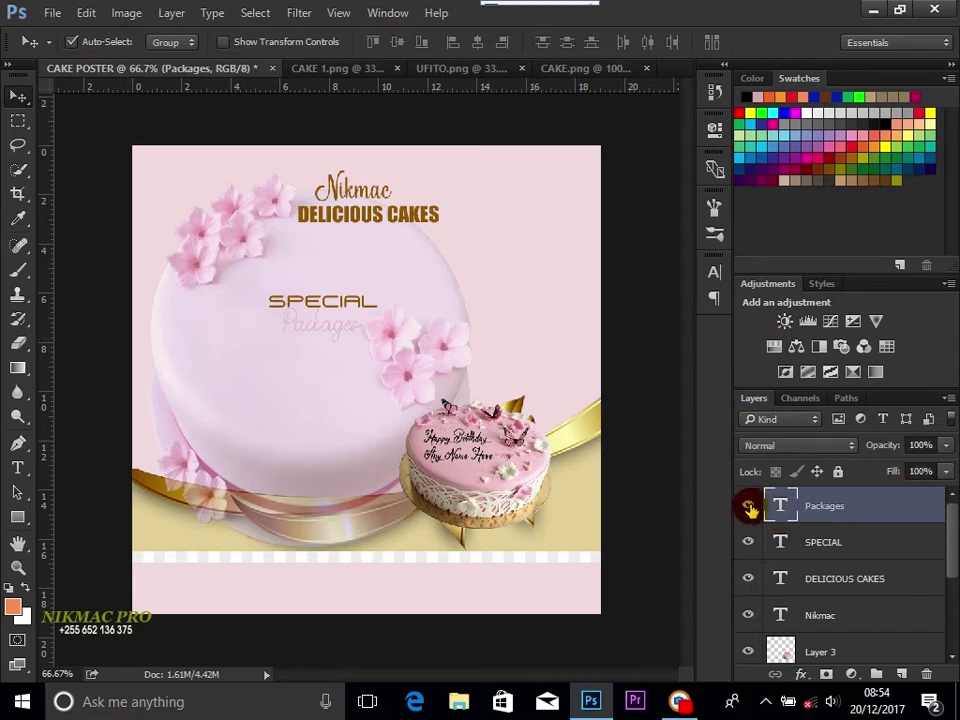
{"action": "double_click", "coordinate": [823, 507]}
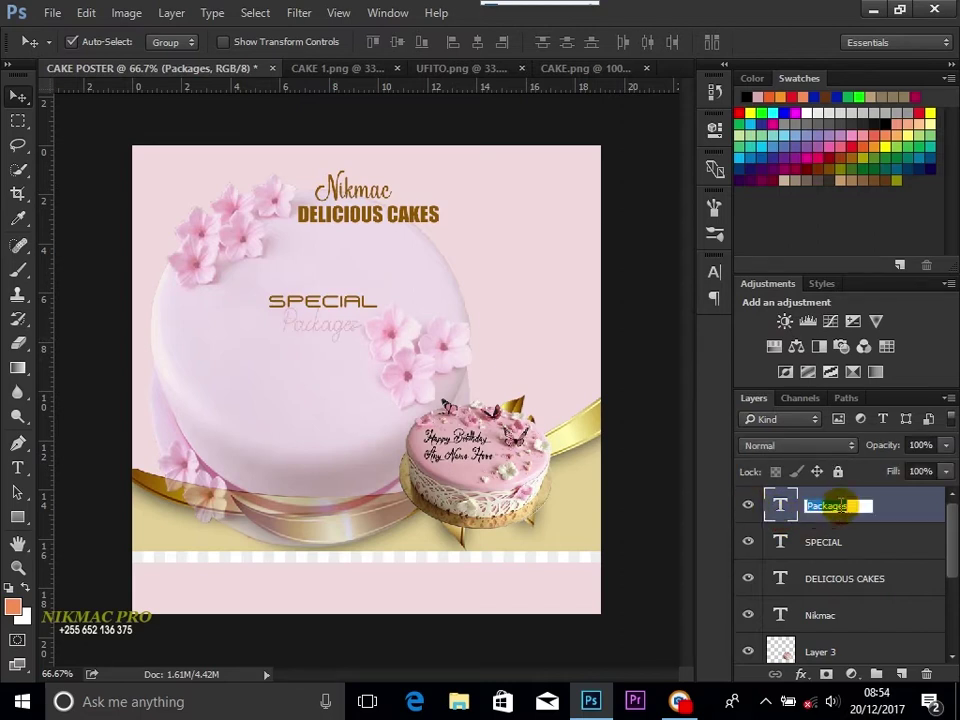
{"action": "left_click", "coordinate": [876, 510]}
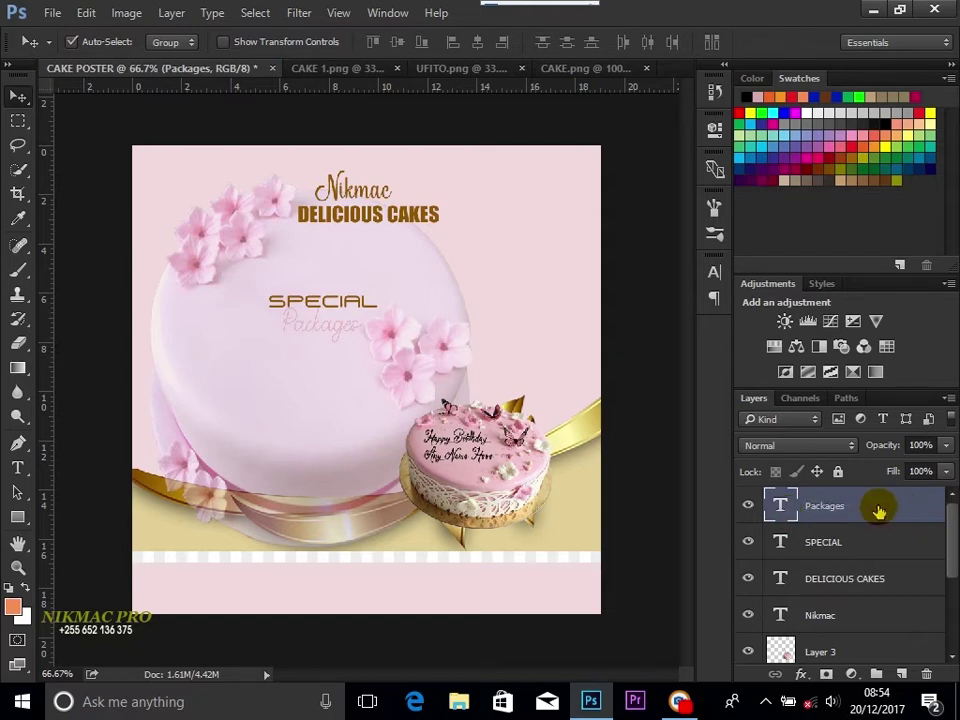
{"action": "double_click", "coordinate": [878, 510]}
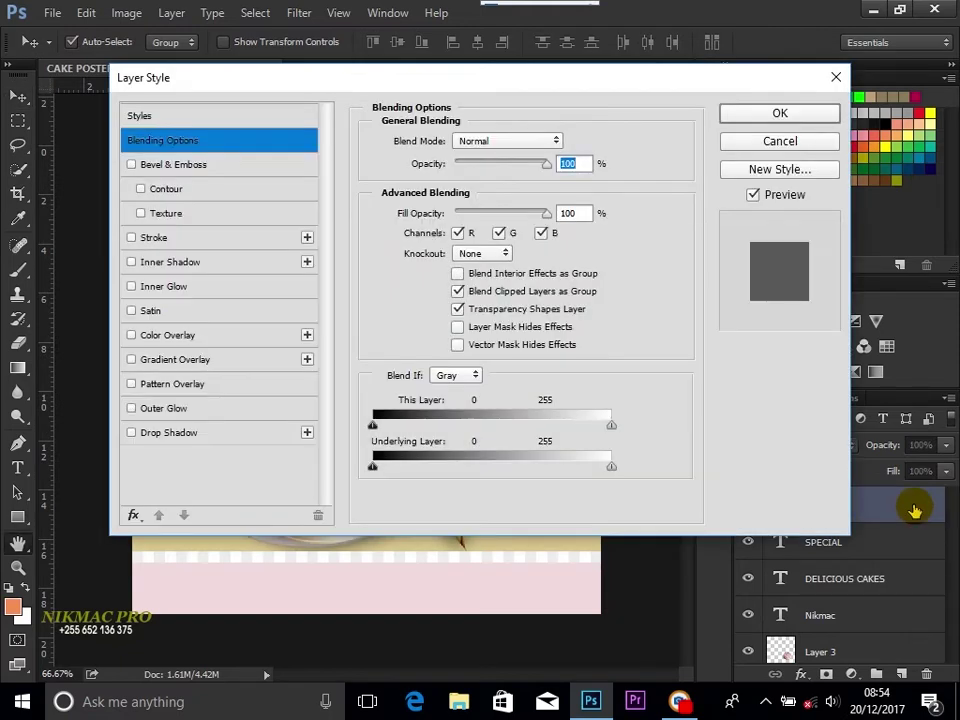
Step: Give Packages a Color Overlay of deepened pink sampled from the cake
{"action": "left_click", "coordinate": [148, 334]}
{"action": "left_click_drag", "start_coordinate": [527, 96], "coordinate": [469, 464]}
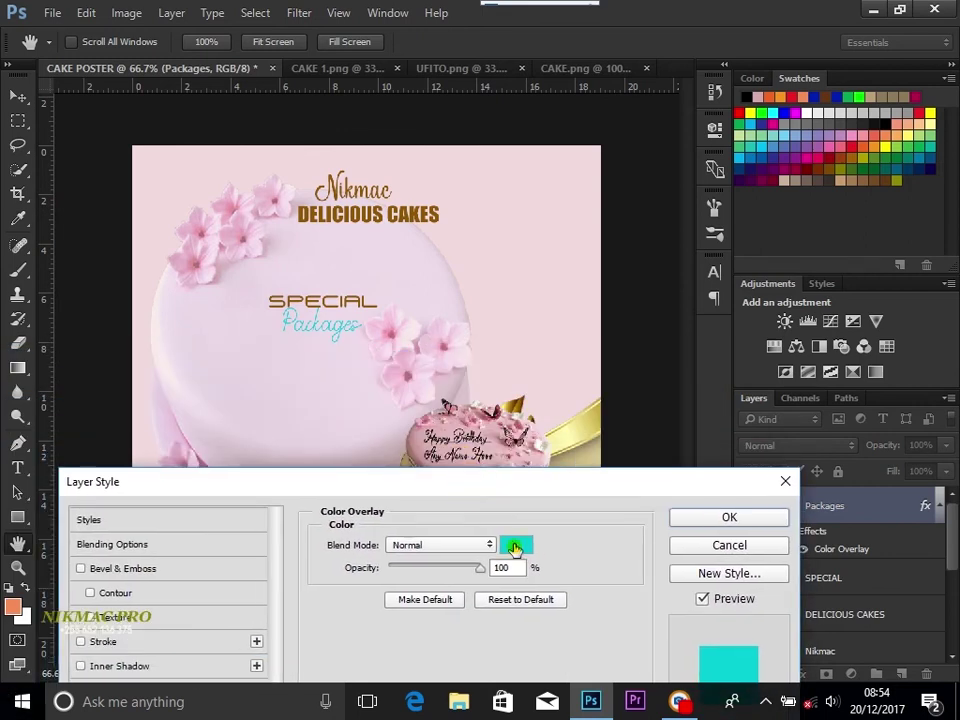
{"action": "left_click", "coordinate": [516, 545]}
{"action": "left_click_drag", "start_coordinate": [470, 121], "coordinate": [726, 146]}
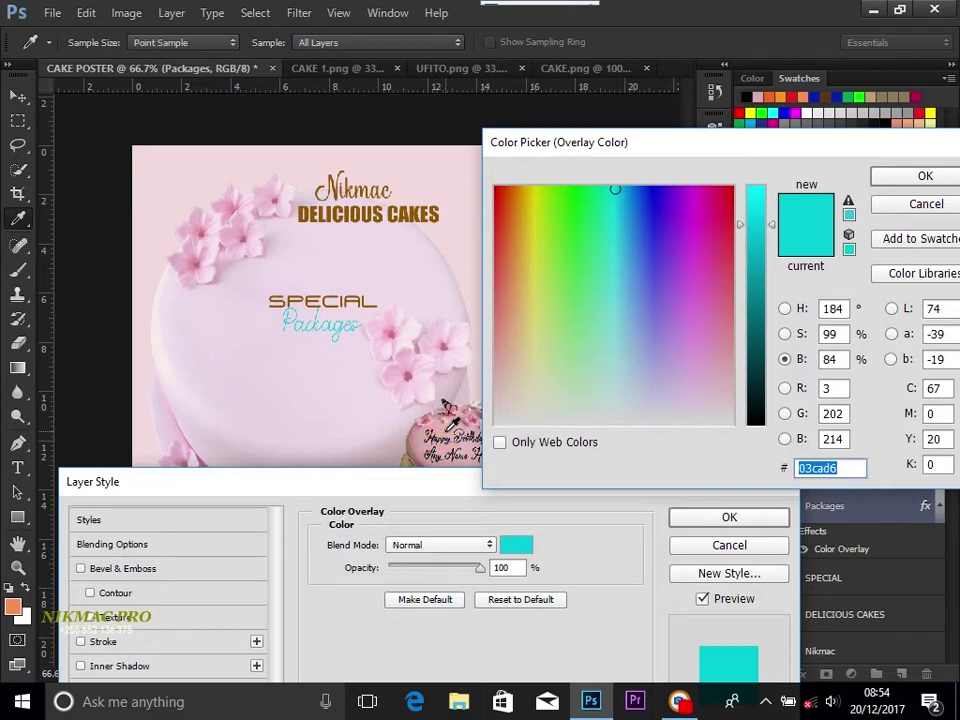
{"action": "left_click", "coordinate": [335, 325]}
{"action": "left_click_drag", "start_coordinate": [714, 381], "coordinate": [726, 347]}
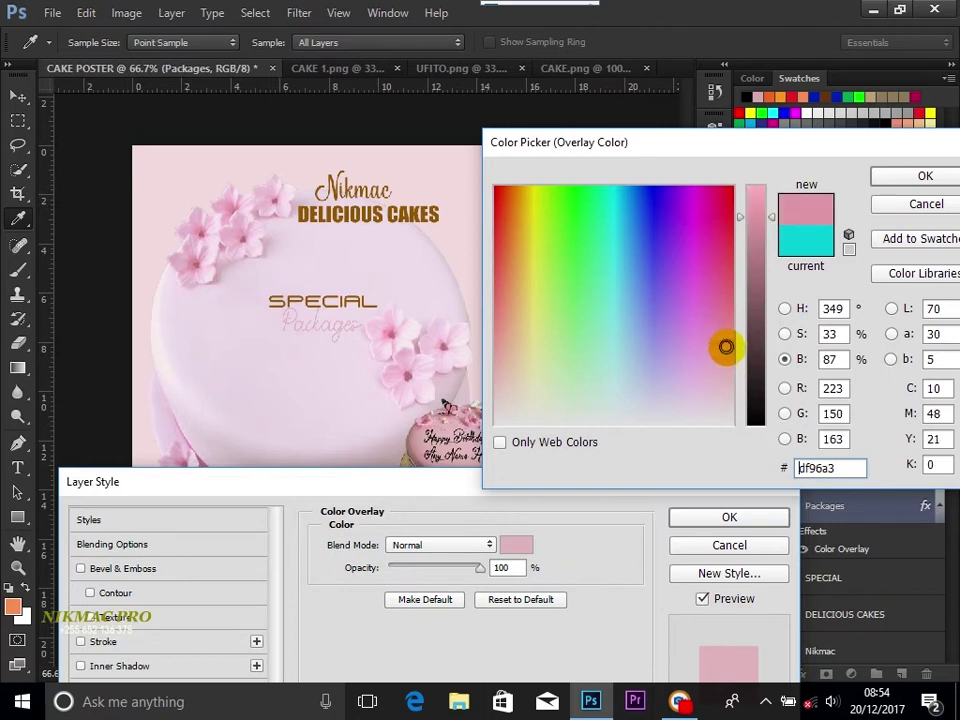
{"action": "left_click_drag", "start_coordinate": [726, 347], "coordinate": [729, 292]}
{"action": "left_click", "coordinate": [885, 178]}
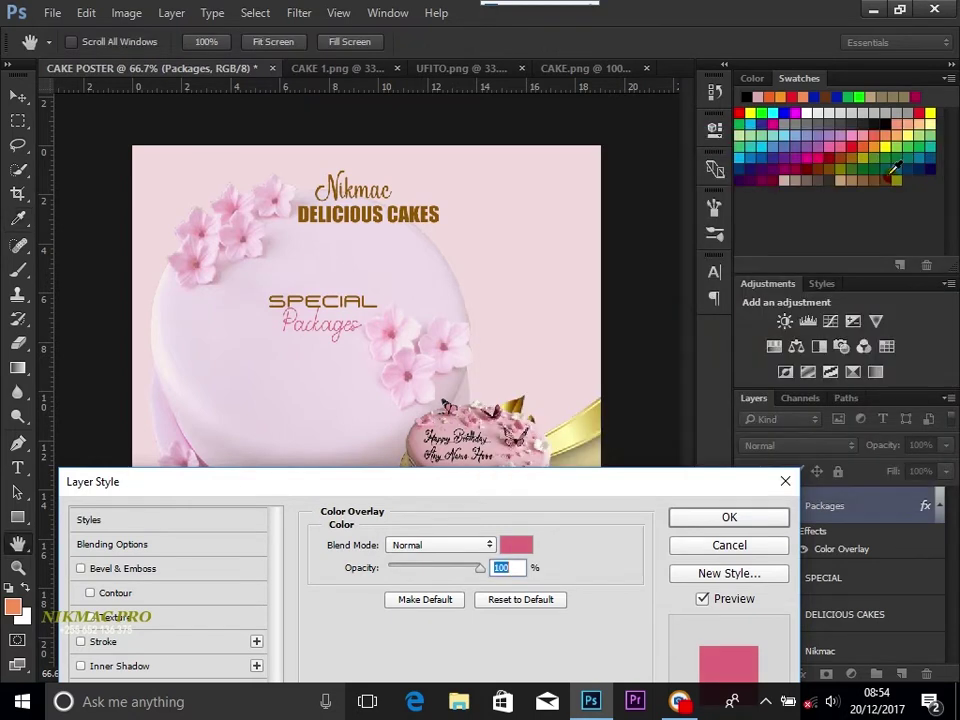
{"action": "left_click", "coordinate": [483, 455]}
{"action": "left_click_drag", "start_coordinate": [519, 482], "coordinate": [545, 325]}
{"action": "left_click", "coordinate": [779, 356]}
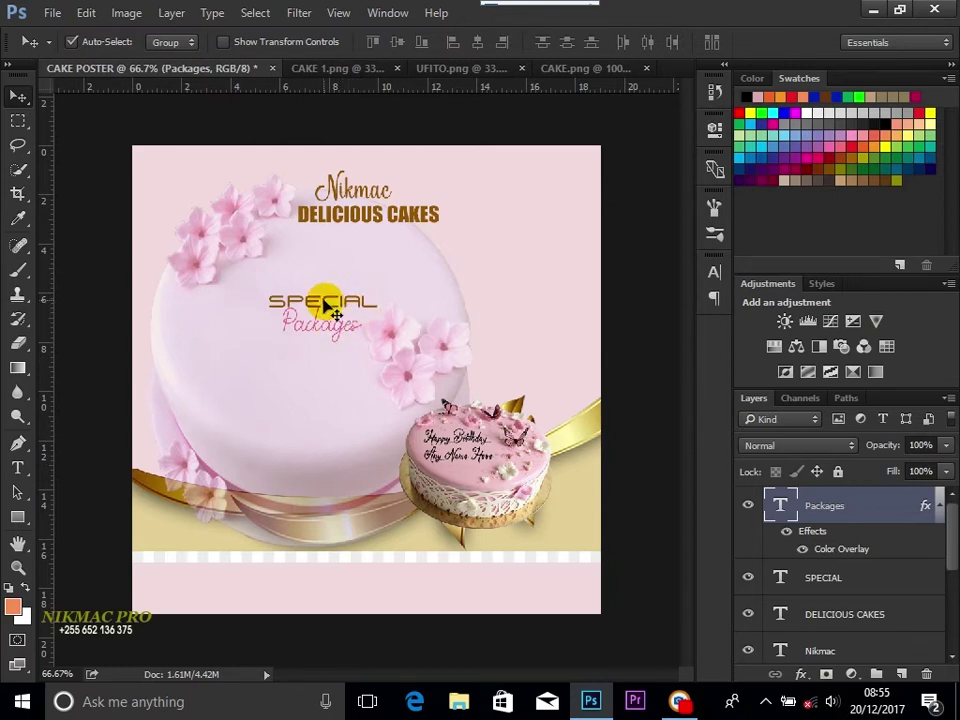
Step: Nudge Packages up closer to SPECIAL
{"action": "left_click_drag", "start_coordinate": [332, 306], "coordinate": [343, 343]}
{"action": "left_click", "coordinate": [340, 342]}
{"action": "key", "text": "shift+Up"}
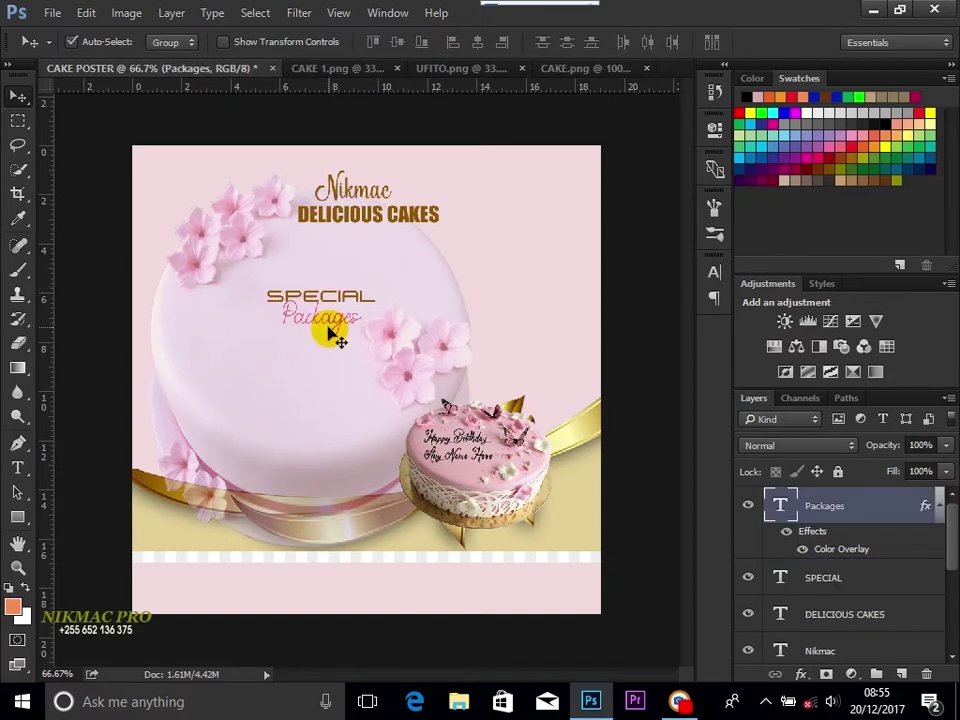
{"action": "left_click", "coordinate": [308, 300]}
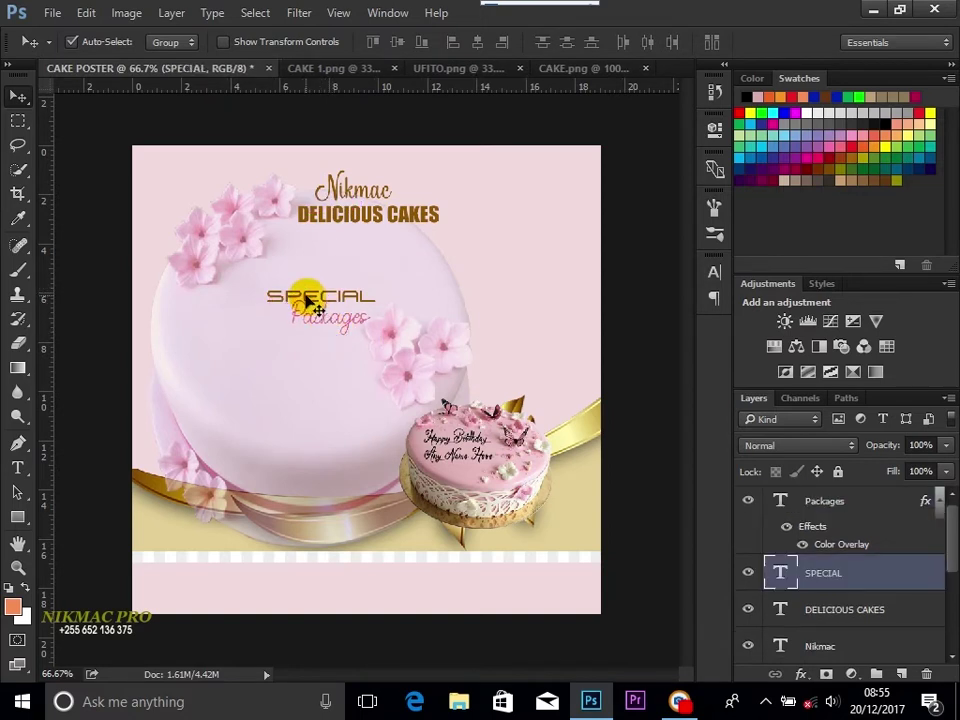
Step: Nudge SPECIAL slightly higher on the cake and pick the Type tool
{"action": "left_click_drag", "start_coordinate": [308, 300], "coordinate": [309, 295]}
{"action": "left_click", "coordinate": [317, 322]}
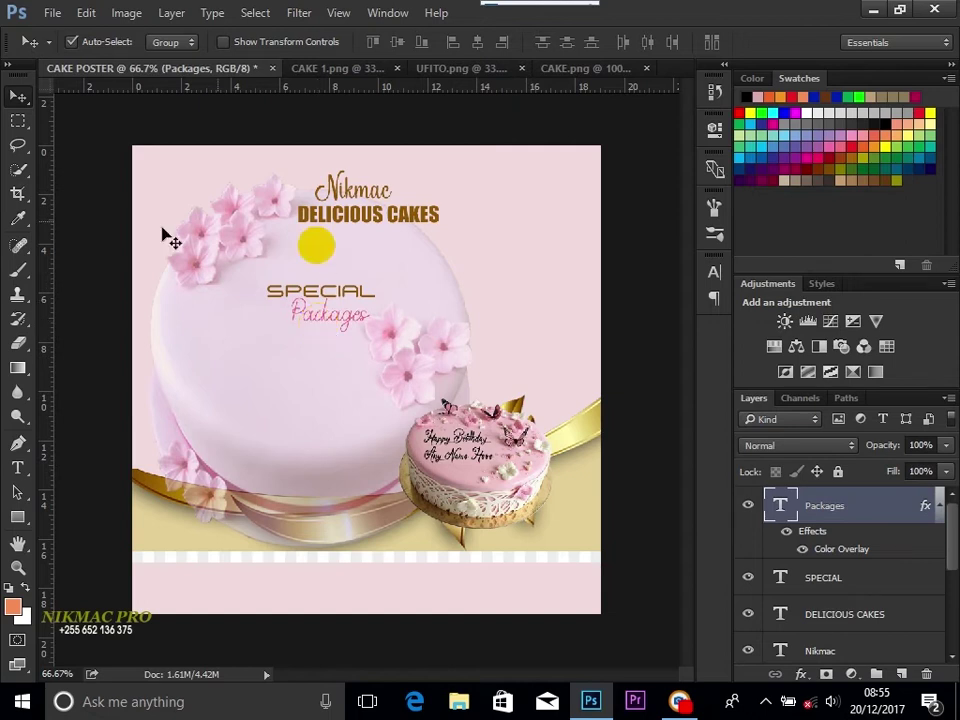
{"action": "left_click", "coordinate": [17, 467]}
{"action": "left_click", "coordinate": [226, 406]}
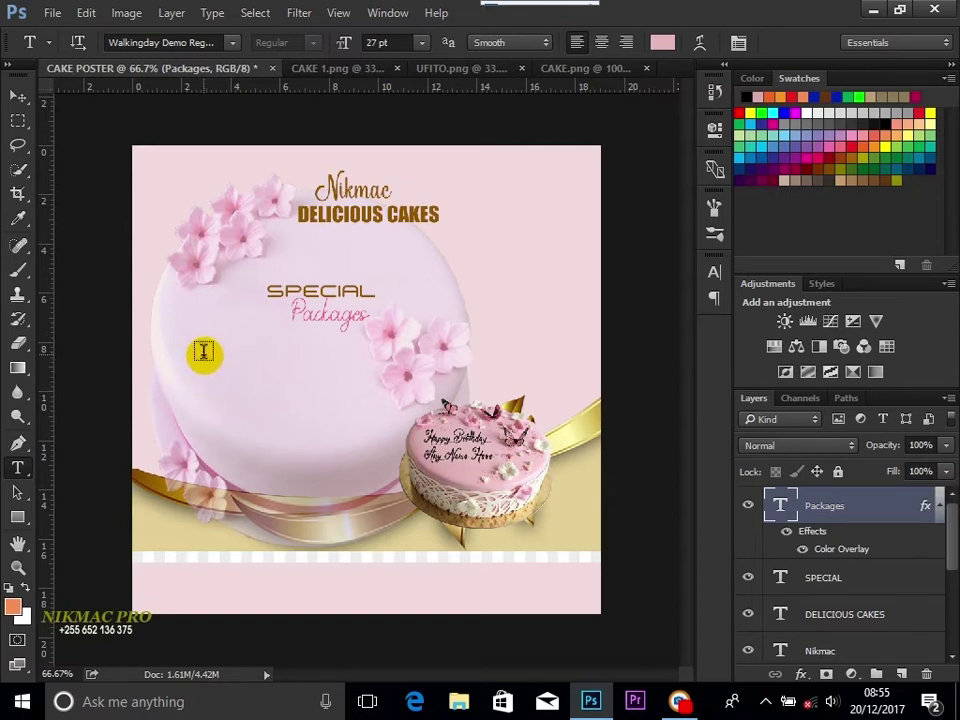
Step: Type the Birthday, Kitchen party, Graduation, Wedding list and set it in Eurostile Extended Regular
{"action": "left_click", "coordinate": [203, 352]}
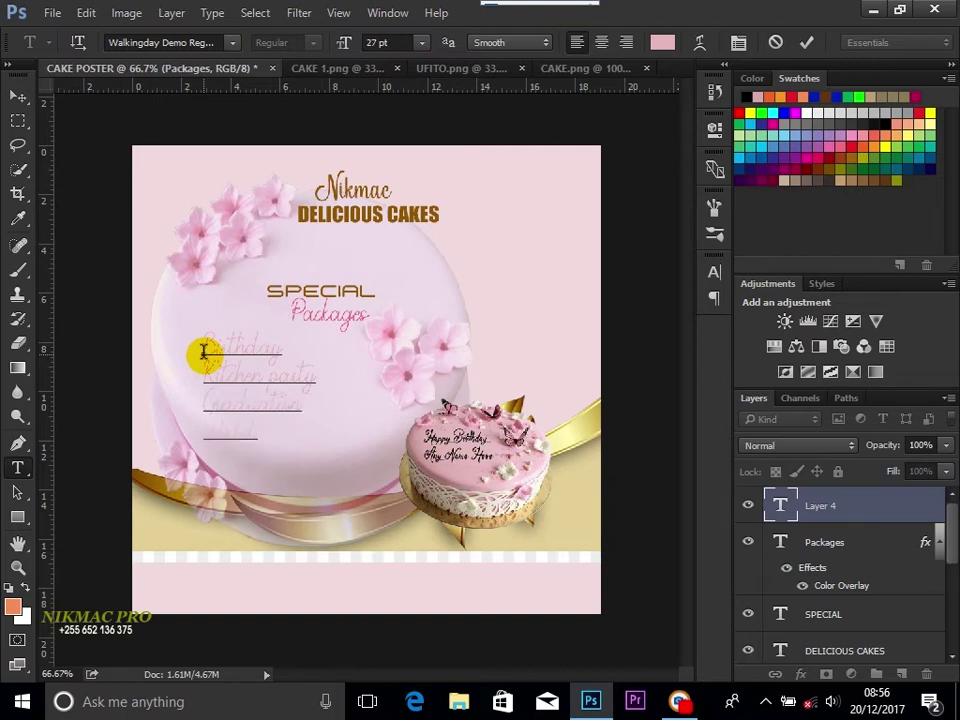
{"action": "key", "text": "ctrl+a"}
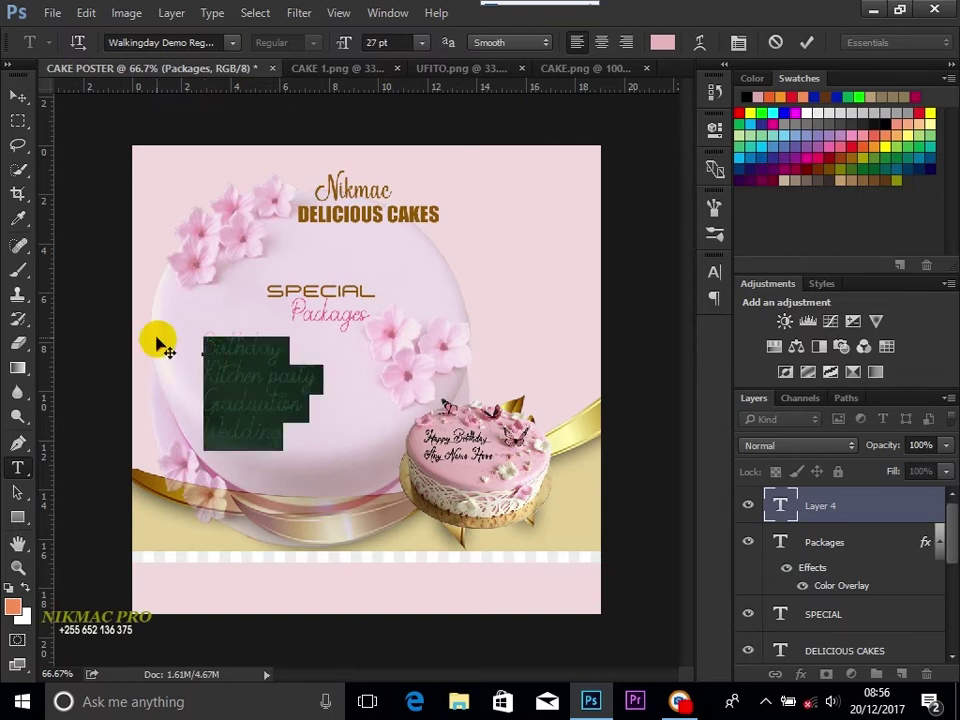
{"action": "left_click", "coordinate": [219, 43]}
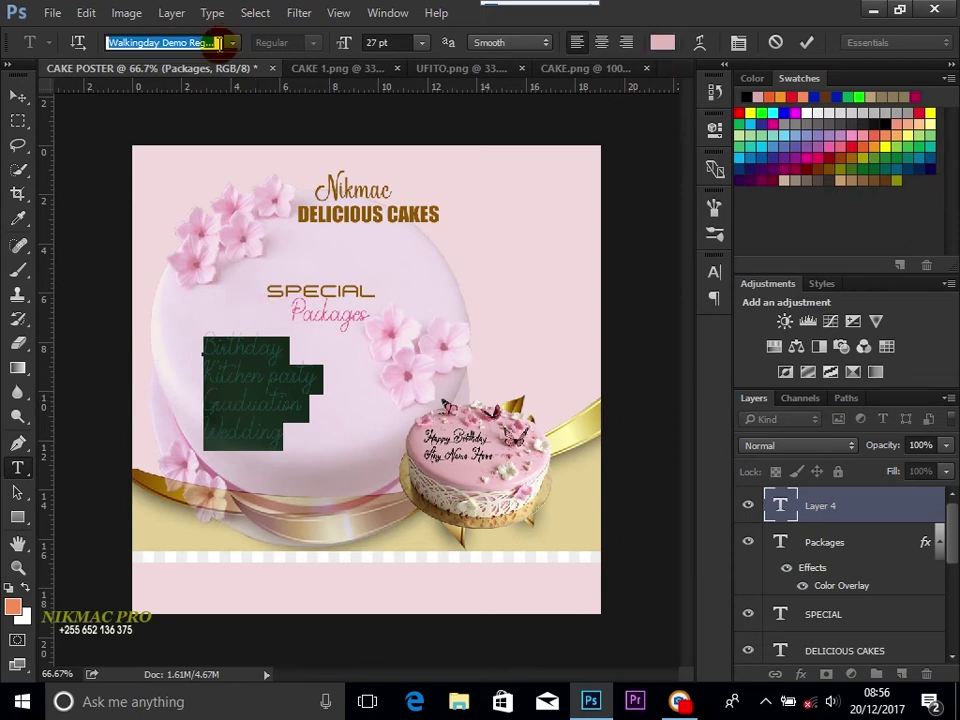
{"action": "type", "text": "eur"}
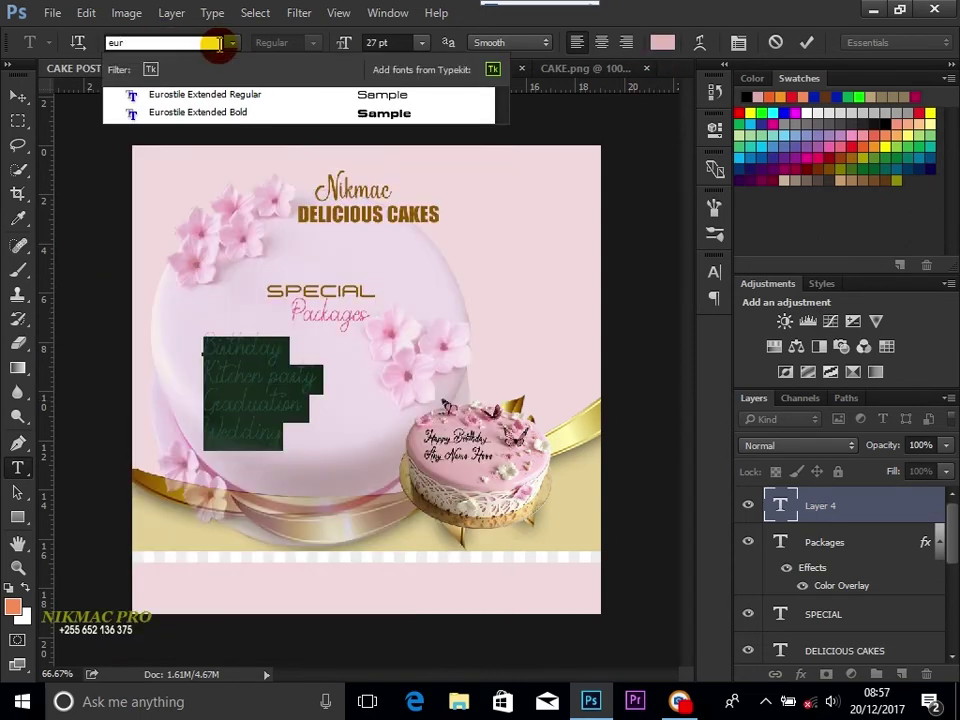
{"action": "left_click", "coordinate": [248, 96]}
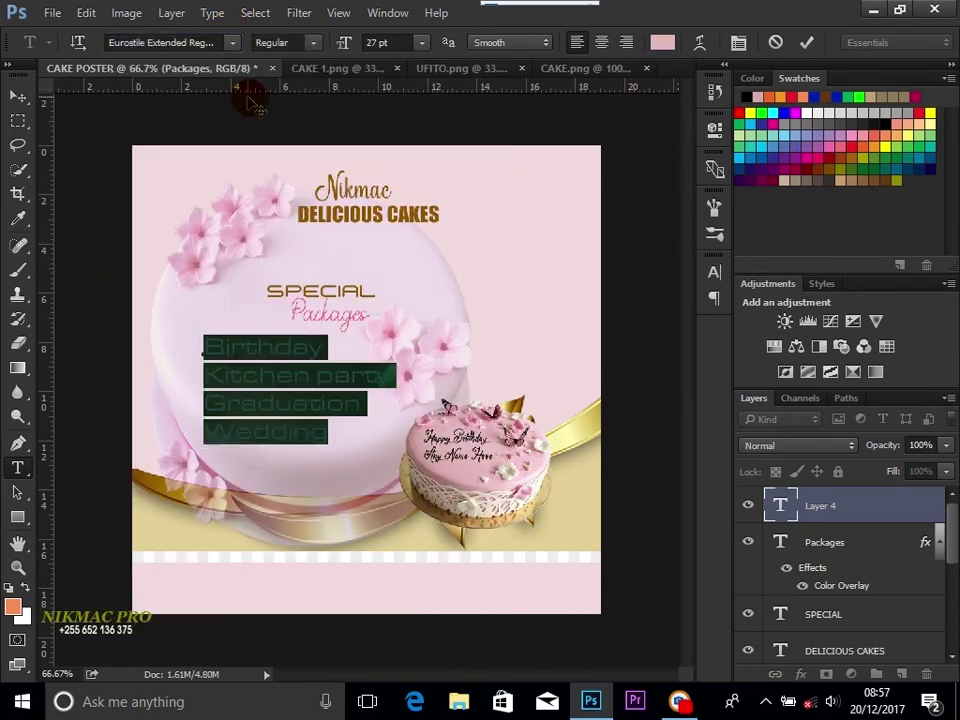
{"action": "left_click", "coordinate": [662, 42]}
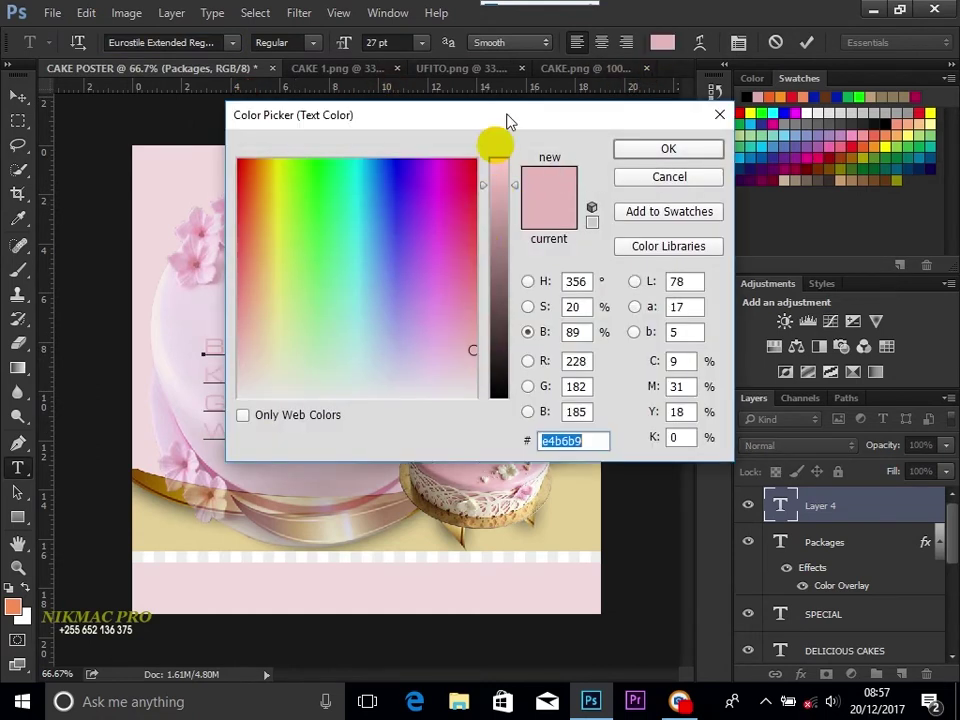
Step: Colour the event list with brown sampled from DELICIOUS CAKES and set it to 24 pt
{"action": "left_click_drag", "start_coordinate": [507, 157], "coordinate": [439, 317]}
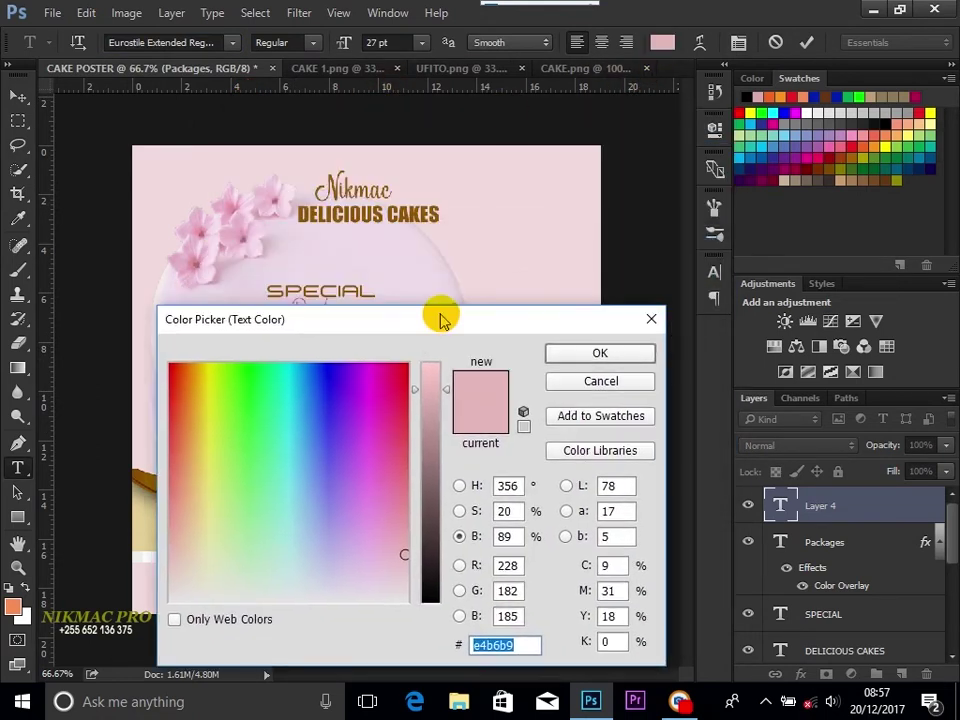
{"action": "left_click", "coordinate": [421, 209]}
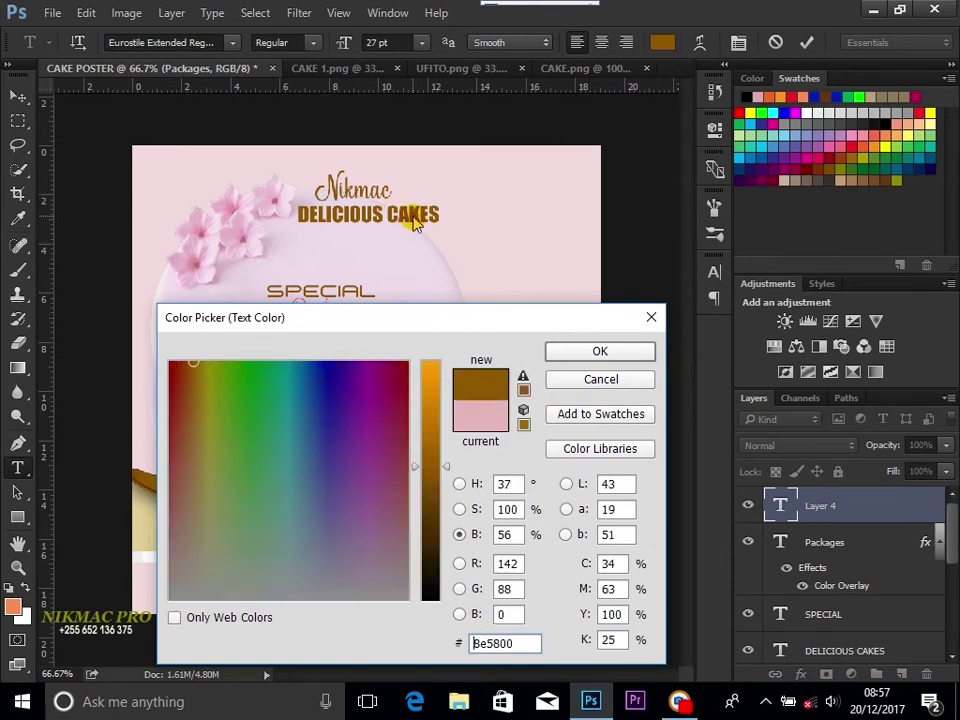
{"action": "left_click", "coordinate": [603, 351]}
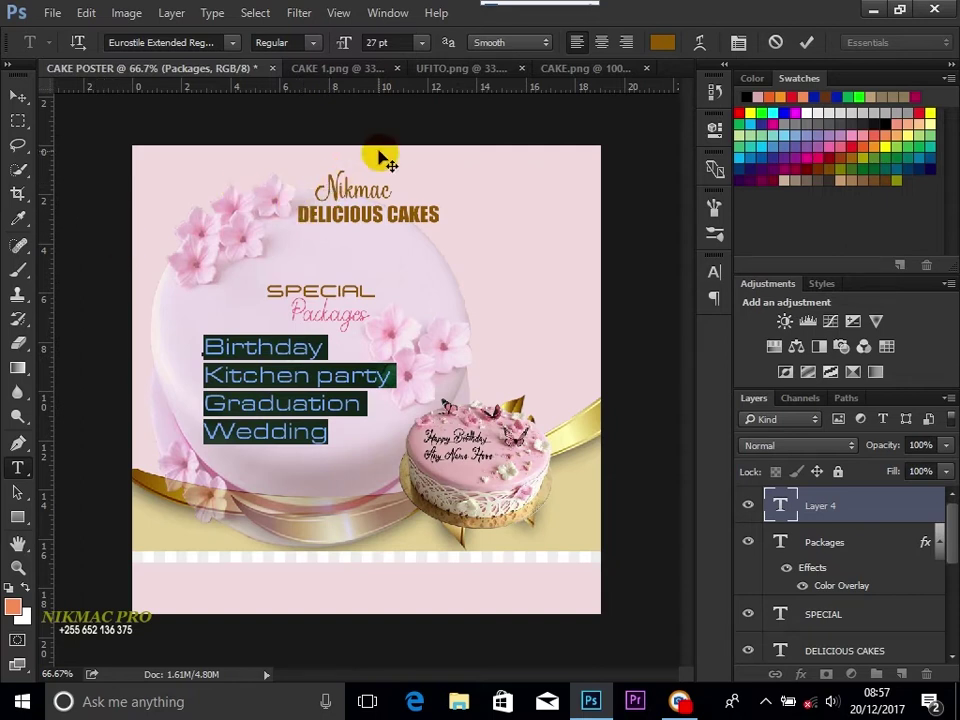
{"action": "left_click", "coordinate": [422, 43]}
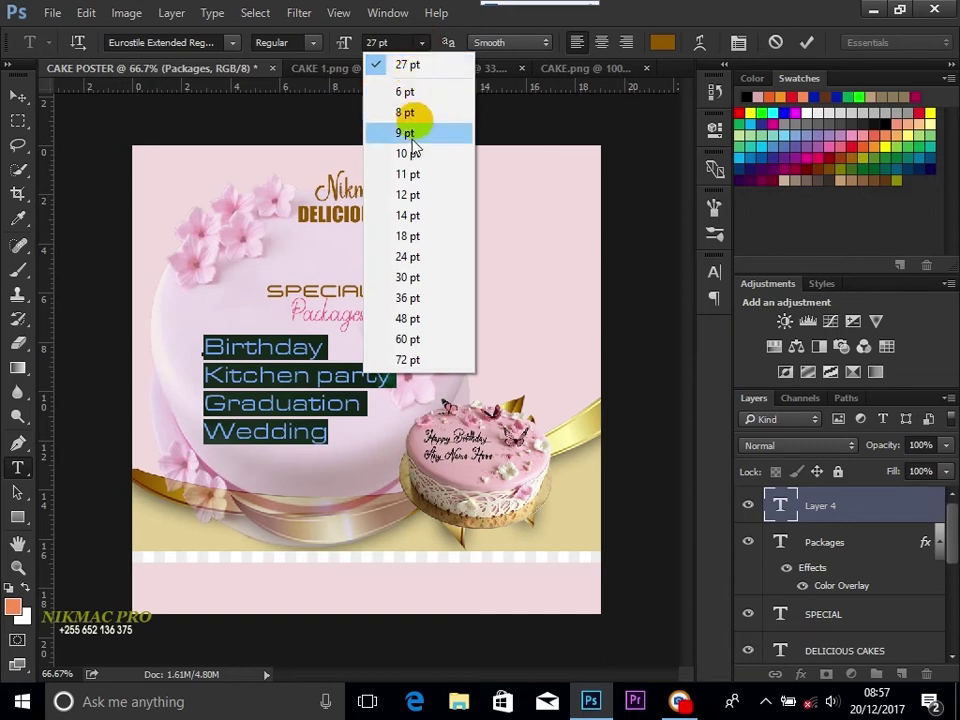
{"action": "left_click", "coordinate": [417, 258]}
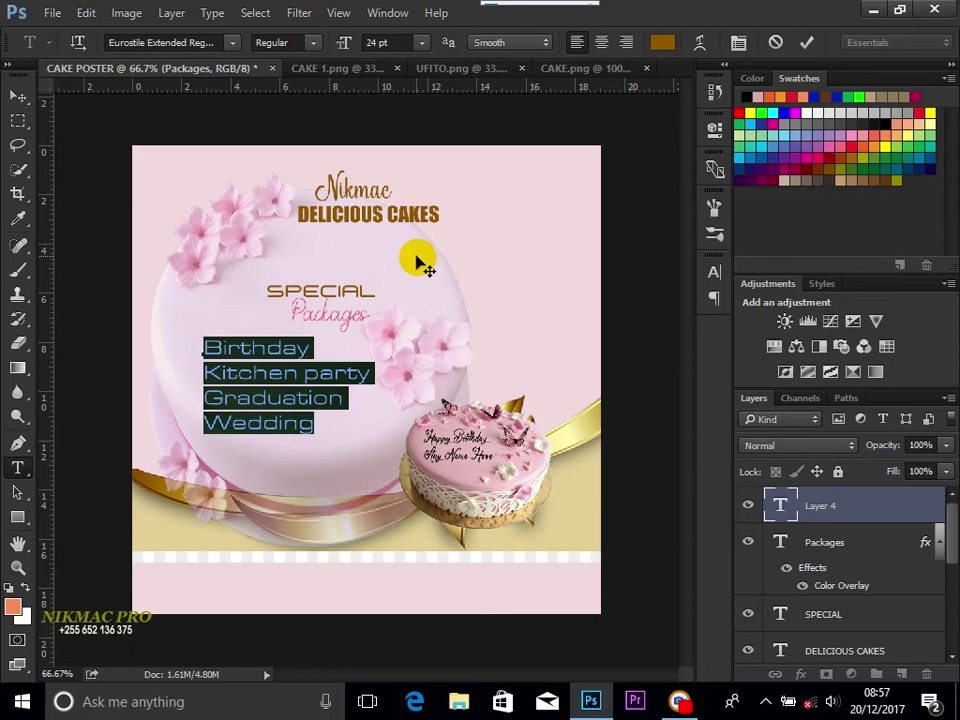
{"action": "left_click", "coordinate": [18, 96]}
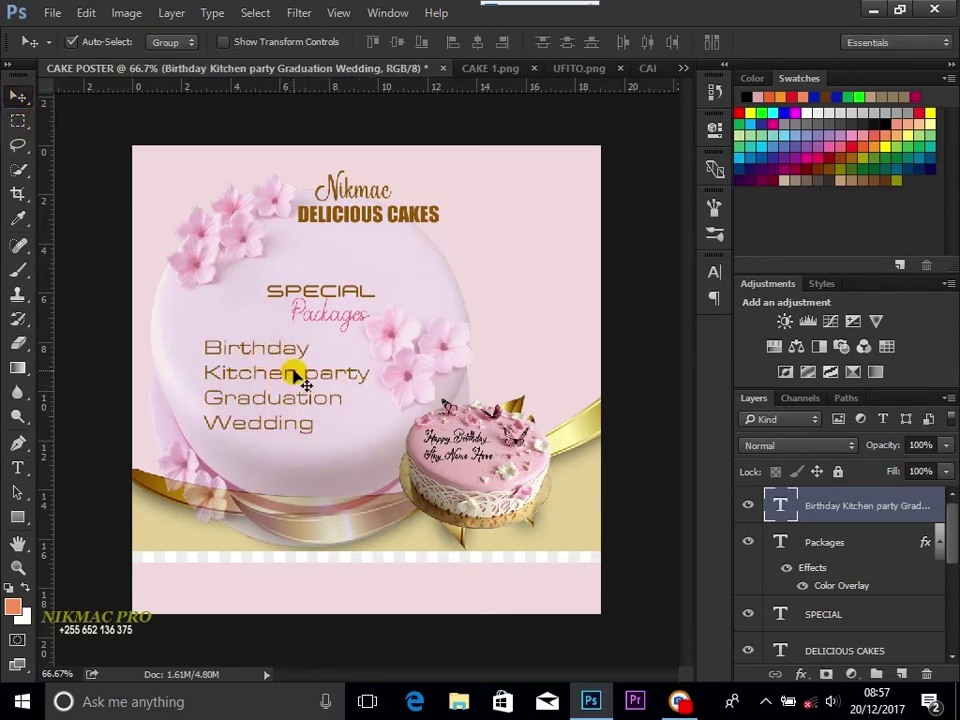
Step: Nudge the event list four steps down and one step right with the arrow keys
{"action": "key", "text": "Down"}
{"action": "key", "text": "Down"}
{"action": "key", "text": "Down"}
{"action": "key", "text": "Down"}
{"action": "key", "text": "Down"}
{"action": "key", "text": "Down"}
{"action": "key", "text": "Down"}
{"action": "key", "text": "Down"}
{"action": "key", "text": "Down"}
{"action": "key", "text": "Down"}
{"action": "key", "text": "Down"}
{"action": "key", "text": "Down"}
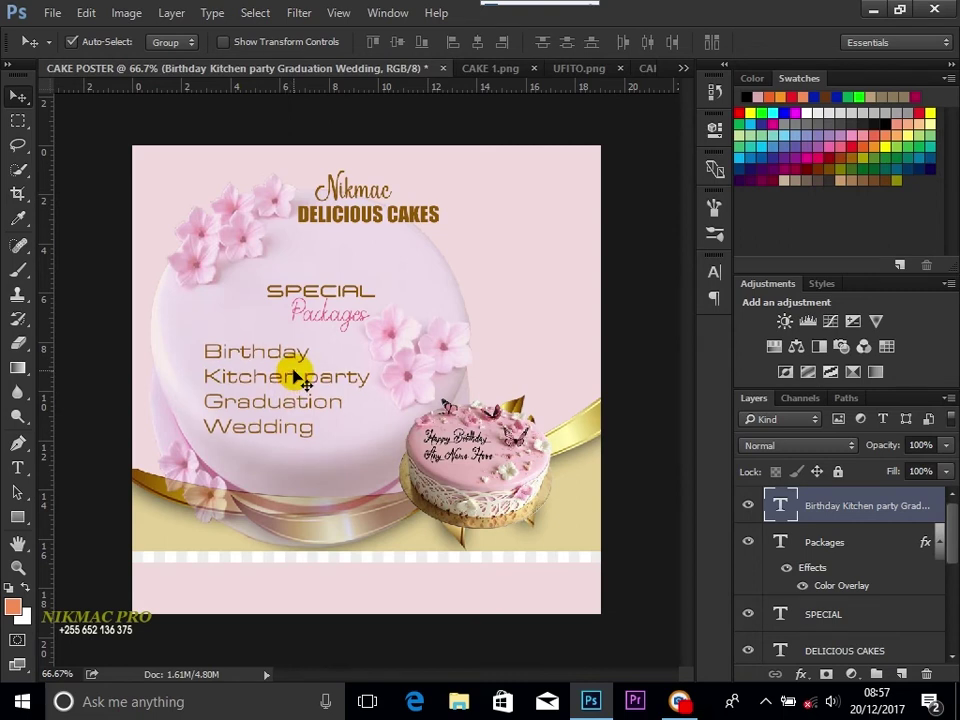
{"action": "key", "text": "Down"}
{"action": "key", "text": "Down"}
{"action": "key", "text": "Down"}
{"action": "key", "text": "Down"}
{"action": "key", "text": "Down"}
{"action": "key", "text": "Down"}
{"action": "key", "text": "Down"}
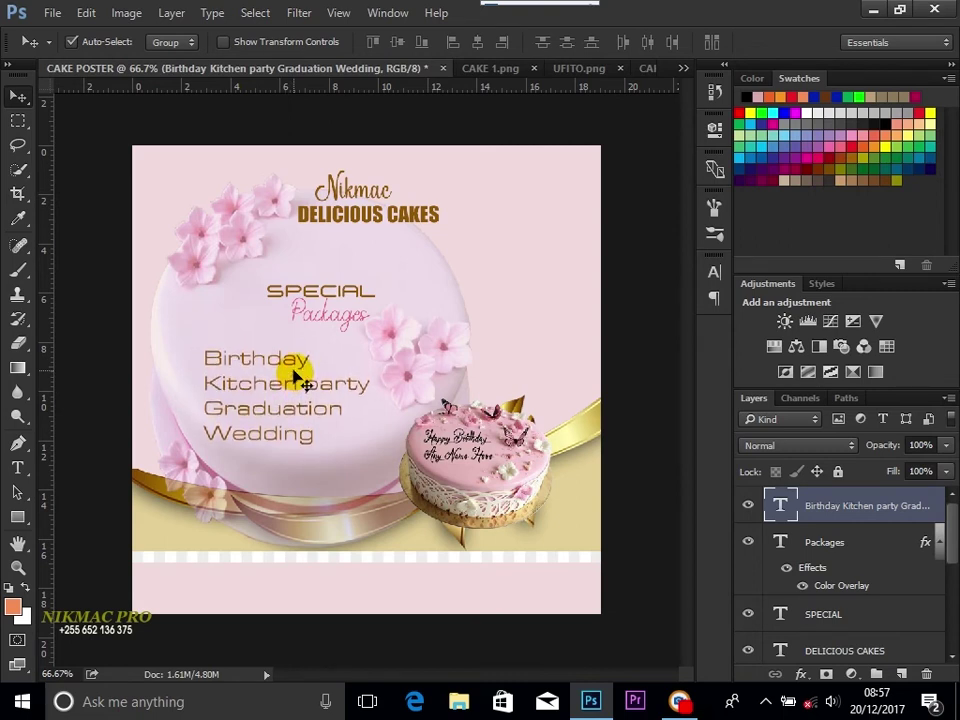
{"action": "key", "text": "Down"}
{"action": "key", "text": "Down"}
{"action": "key", "text": "Down"}
{"action": "key", "text": "Down"}
{"action": "key", "text": "Down"}
{"action": "key", "text": "Down"}
{"action": "key", "text": "Down"}
{"action": "key", "text": "Down"}
{"action": "key", "text": "Down"}
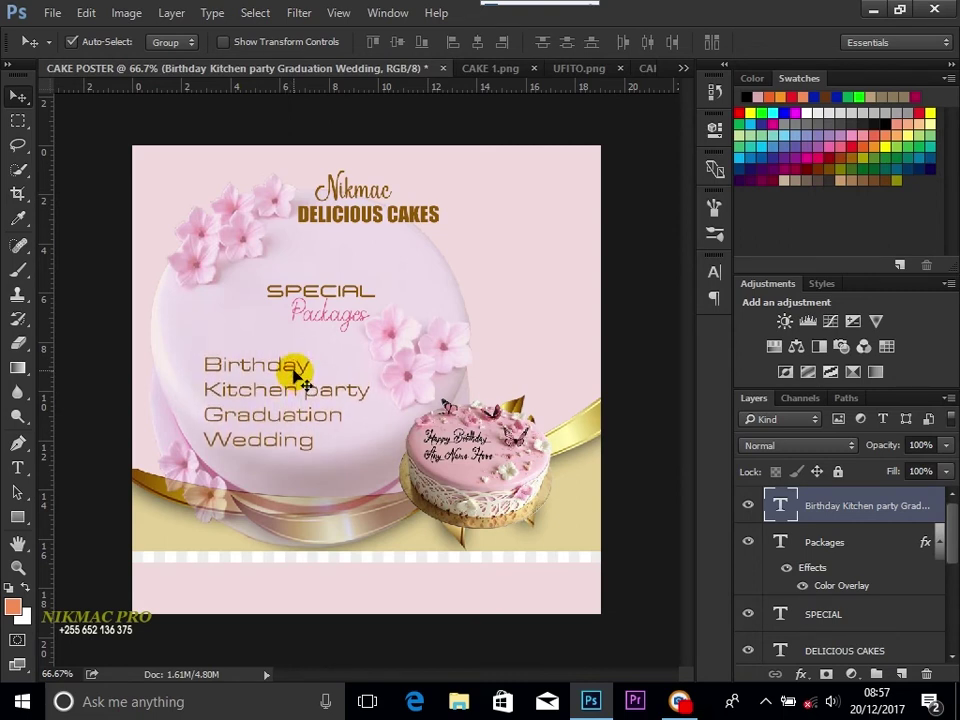
{"action": "key", "text": "Down"}
{"action": "key", "text": "Down"}
{"action": "key", "text": "Down"}
{"action": "key", "text": "Down"}
{"action": "key", "text": "Down"}
{"action": "key", "text": "Down"}
{"action": "key", "text": "Down"}
{"action": "key", "text": "Down"}
{"action": "key", "text": "Down"}
{"action": "key", "text": "Down"}
{"action": "key", "text": "Down"}
{"action": "key", "text": "Down"}
{"action": "key", "text": "Down"}
{"action": "key", "text": "Down"}
{"action": "key", "text": "Down"}
{"action": "key", "text": "Down"}
{"action": "key", "text": "Down"}
{"action": "key", "text": "Down"}
{"action": "key", "text": "Down"}
{"action": "key", "text": "Right"}
{"action": "key", "text": "Right"}
{"action": "key", "text": "Right"}
{"action": "key", "text": "Right"}
{"action": "key", "text": "Right"}
{"action": "key", "text": "Right"}
{"action": "key", "text": "Right"}
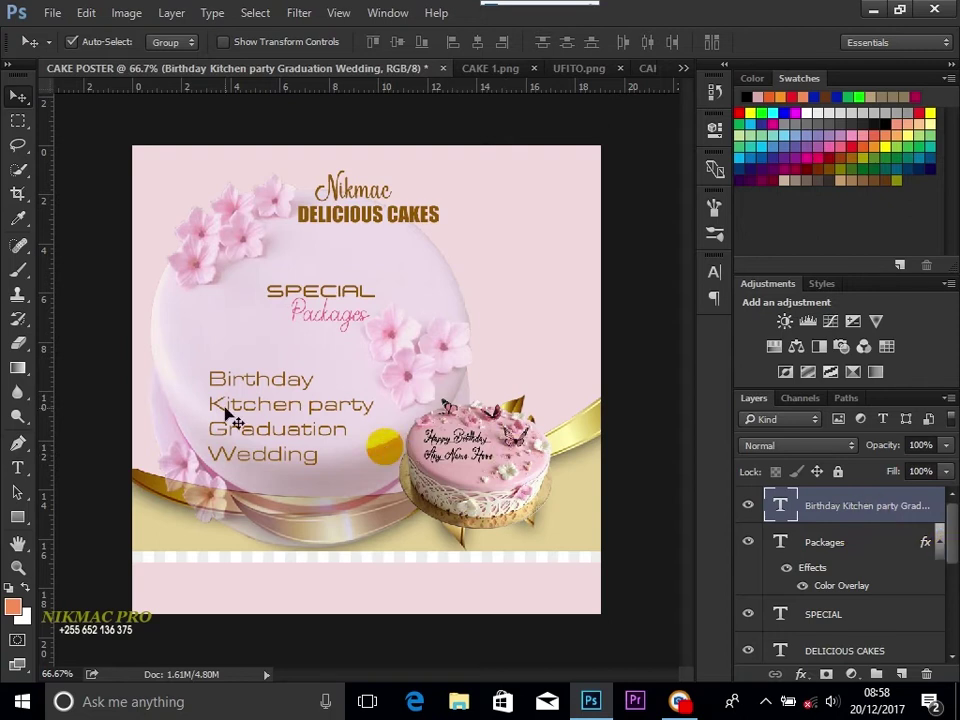
{"action": "left_click", "coordinate": [18, 519]}
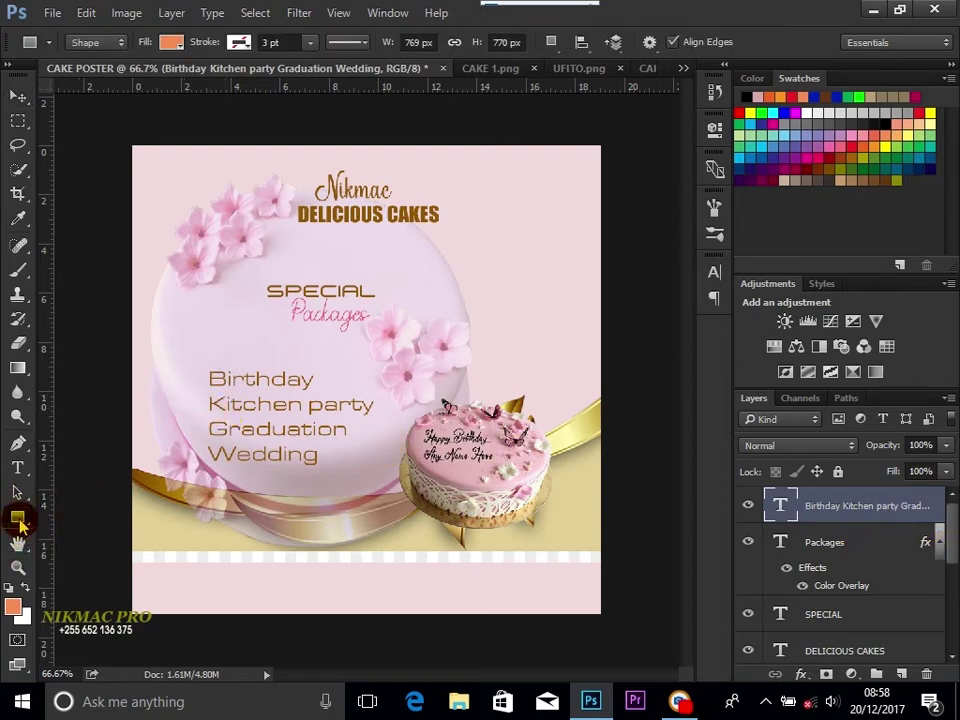
Step: Draw a small checkmark custom shape beside the Kitchen party line
{"action": "right_click", "coordinate": [18, 516]}
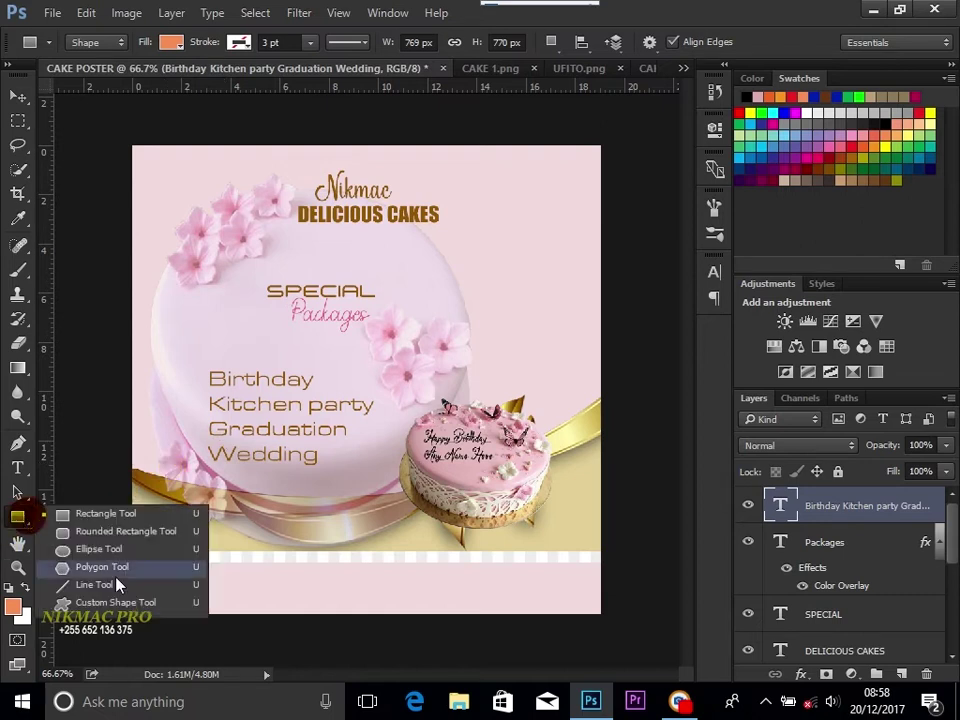
{"action": "left_click", "coordinate": [105, 602]}
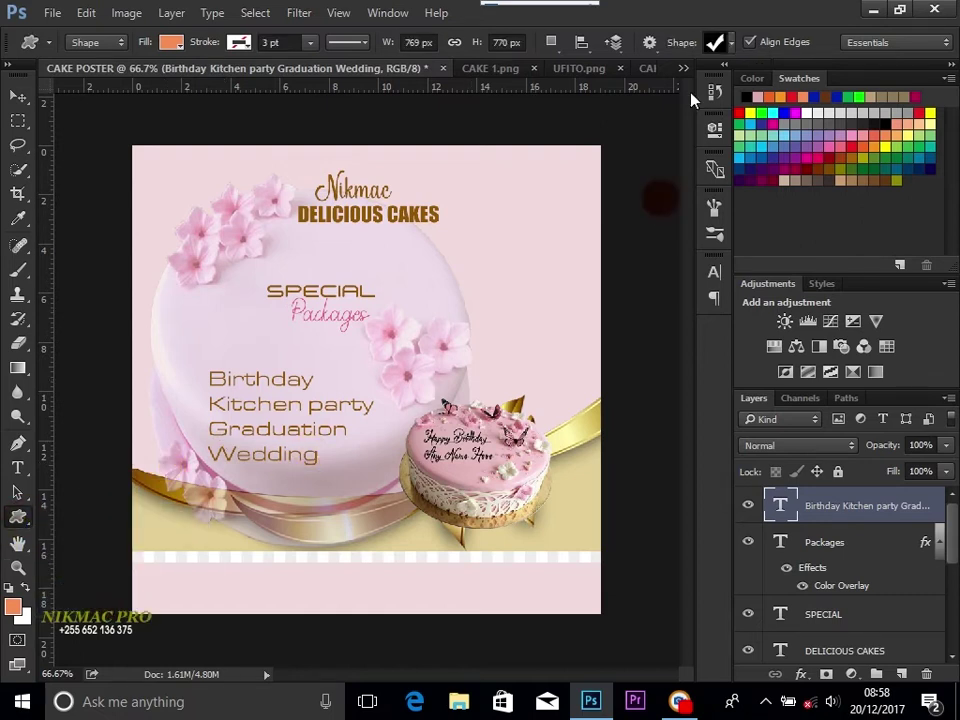
{"action": "left_click", "coordinate": [718, 42]}
{"action": "left_click", "coordinate": [638, 276]}
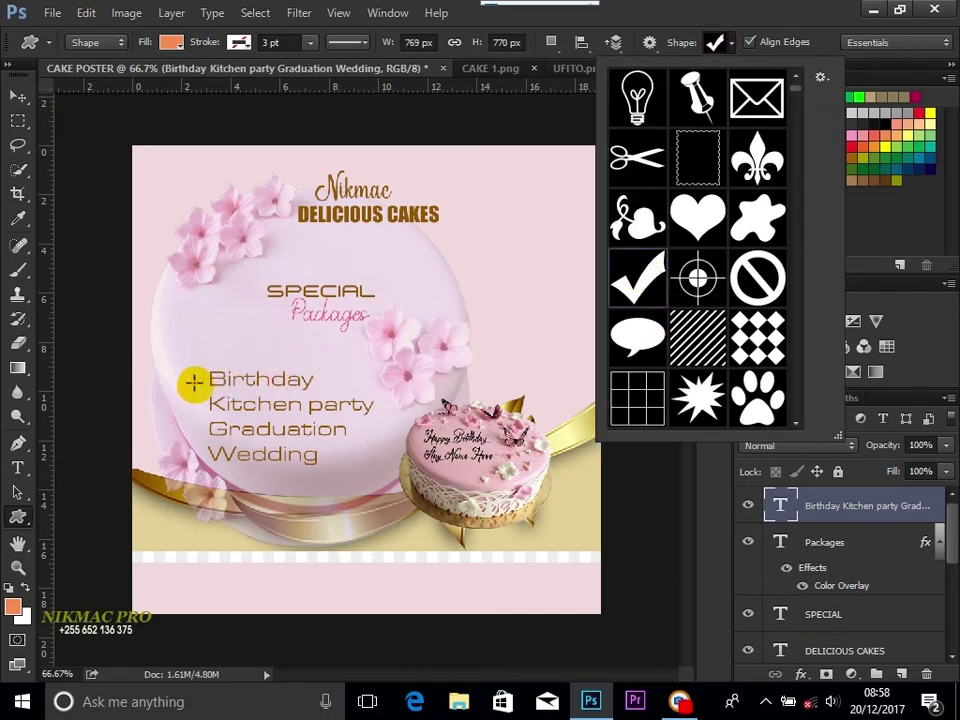
{"action": "left_click_drag", "start_coordinate": [190, 380], "coordinate": [211, 406]}
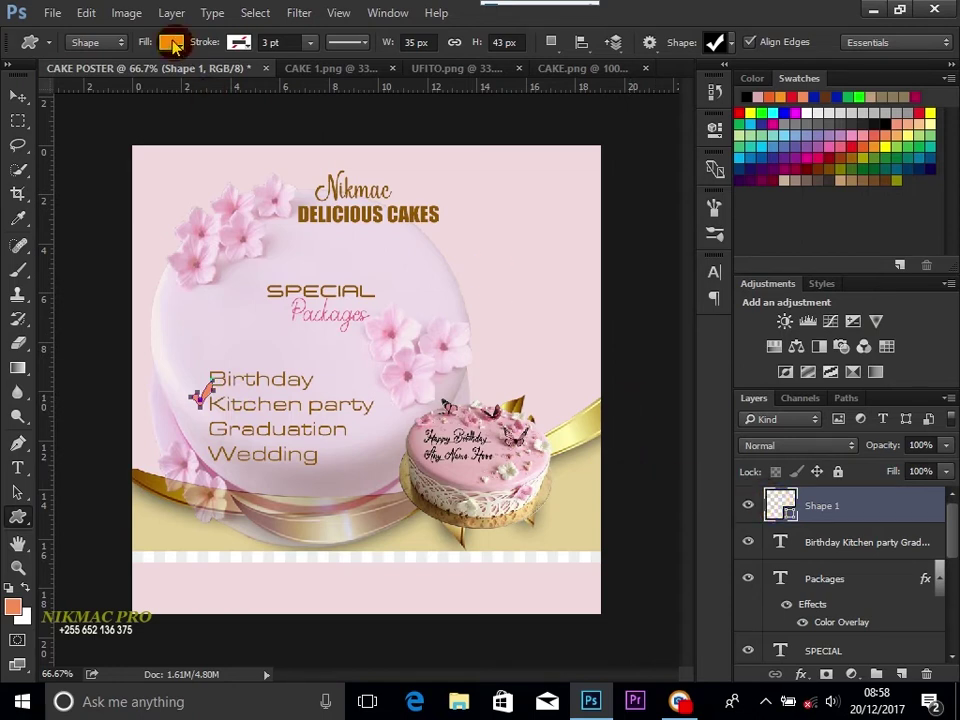
Step: Open the checkmark's fill Color Picker and sample a pink from the poster
{"action": "left_click", "coordinate": [171, 42]}
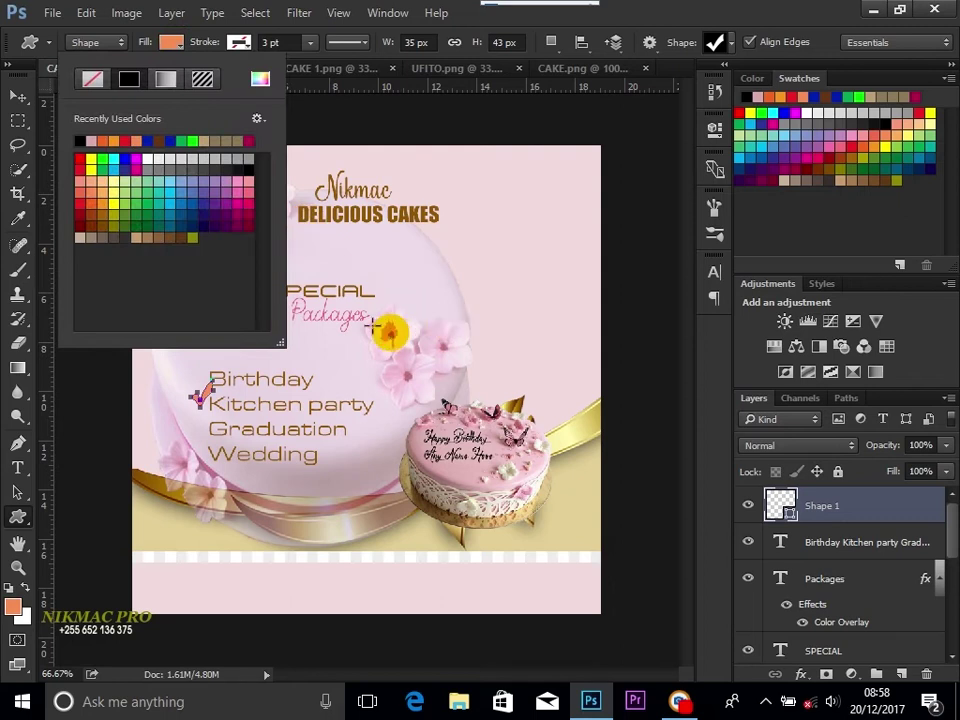
{"action": "left_click", "coordinate": [260, 82]}
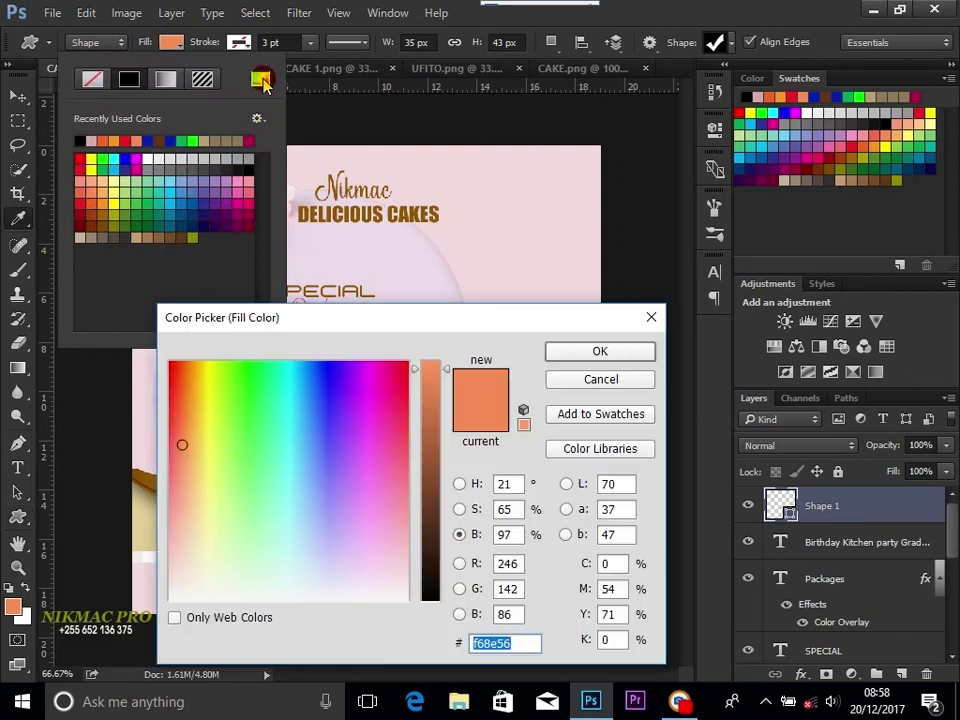
{"action": "left_click_drag", "start_coordinate": [469, 319], "coordinate": [373, 492]}
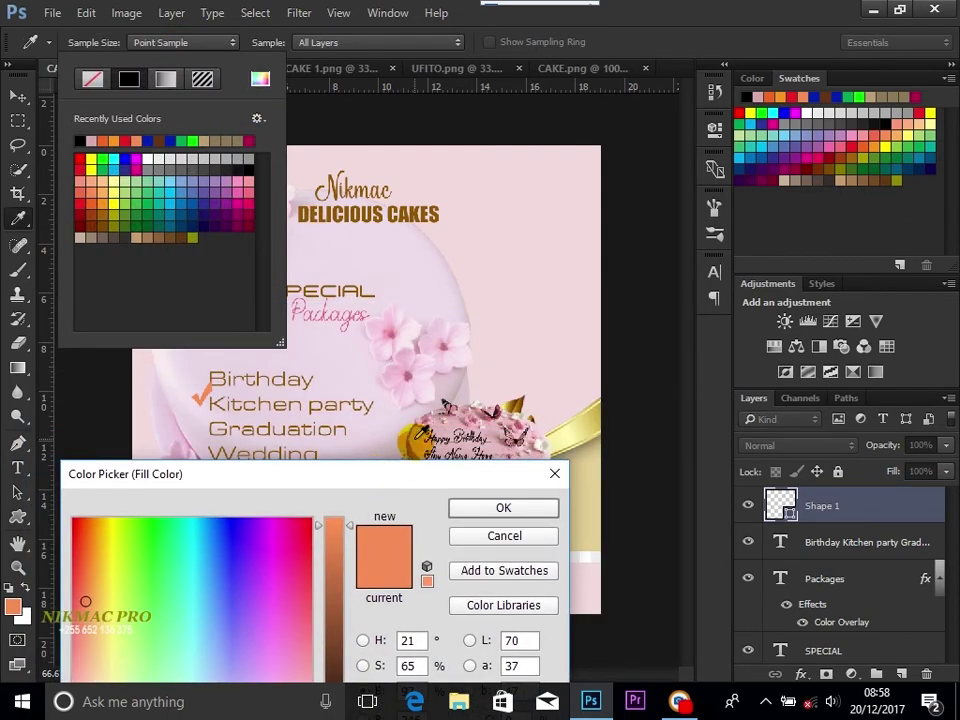
{"action": "left_click", "coordinate": [440, 428]}
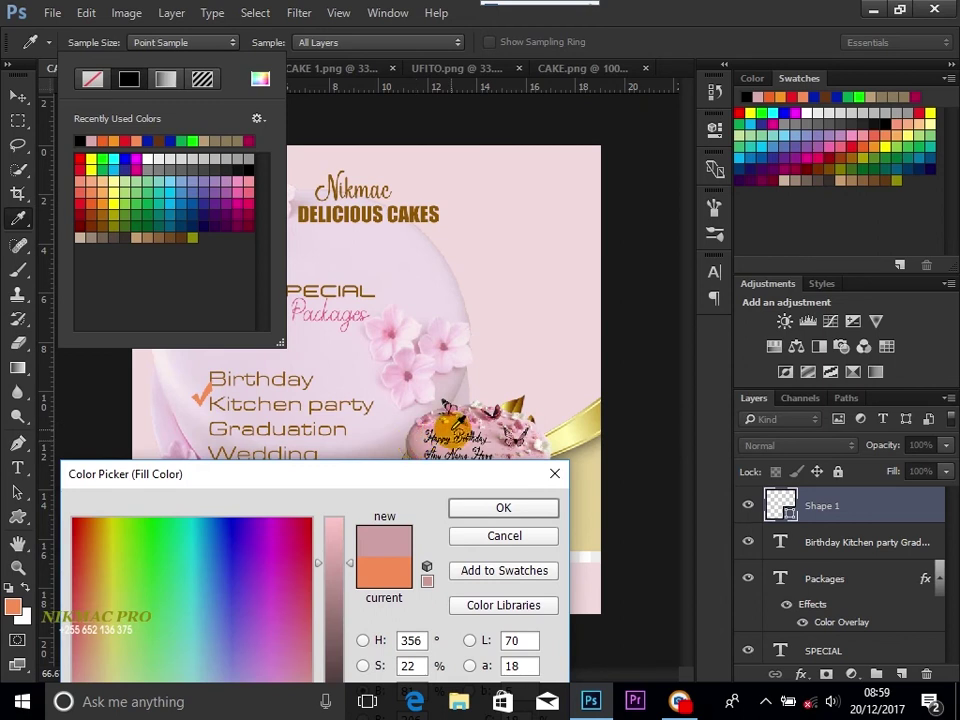
{"action": "left_click", "coordinate": [430, 440]}
{"action": "left_click", "coordinate": [339, 568]}
{"action": "left_click_drag", "start_coordinate": [347, 482], "coordinate": [480, 359]}
Step: Set hue 0 and raise saturation to apply a strong red c93232 fill
{"action": "left_click", "coordinate": [496, 516]}
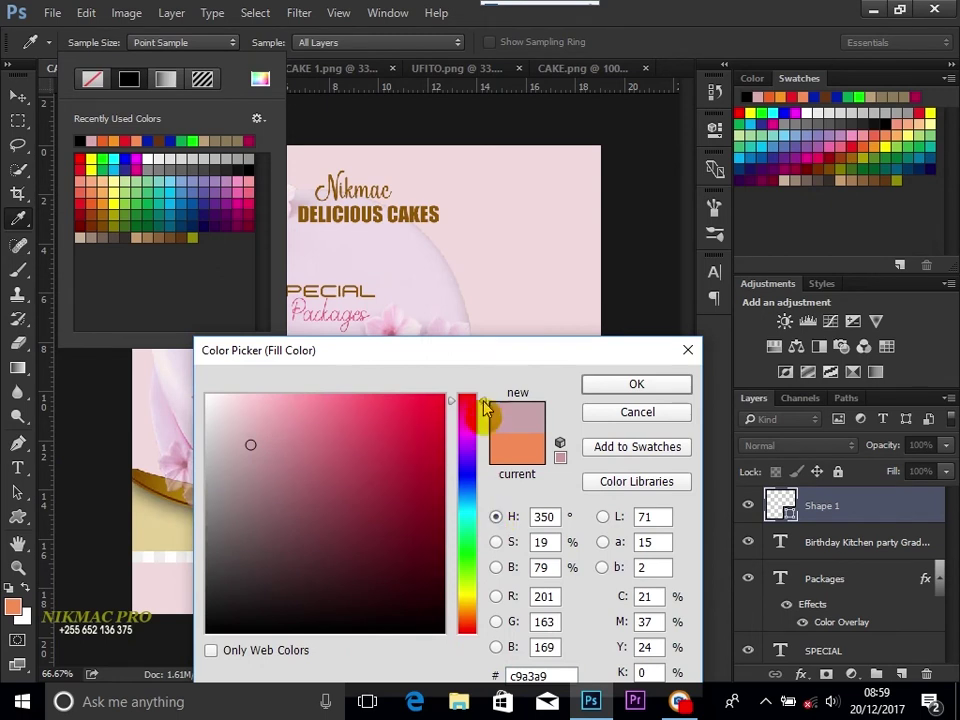
{"action": "left_click_drag", "start_coordinate": [483, 404], "coordinate": [483, 394]}
{"action": "left_click", "coordinate": [496, 541]}
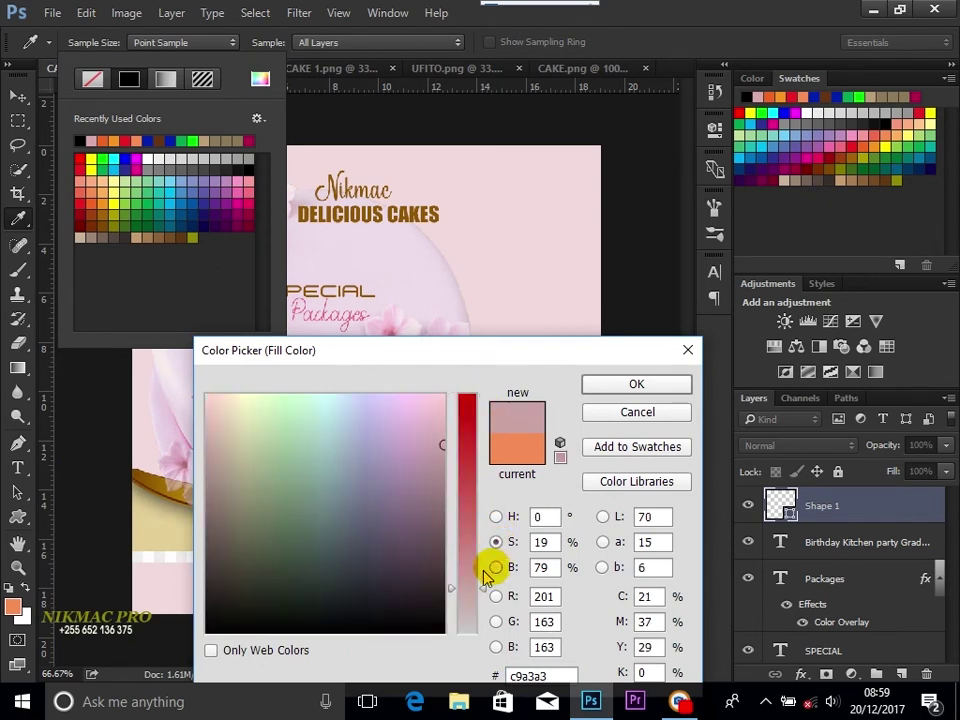
{"action": "left_click_drag", "start_coordinate": [483, 594], "coordinate": [482, 460]}
{"action": "left_click", "coordinate": [620, 386]}
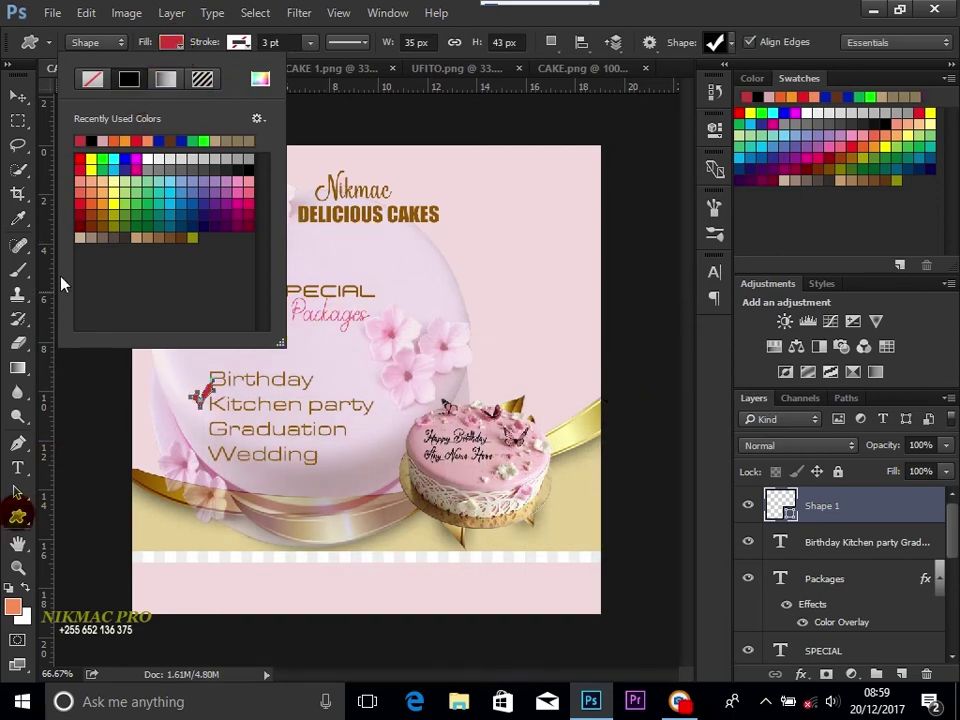
{"action": "left_click", "coordinate": [17, 125]}
{"action": "left_click", "coordinate": [18, 96]}
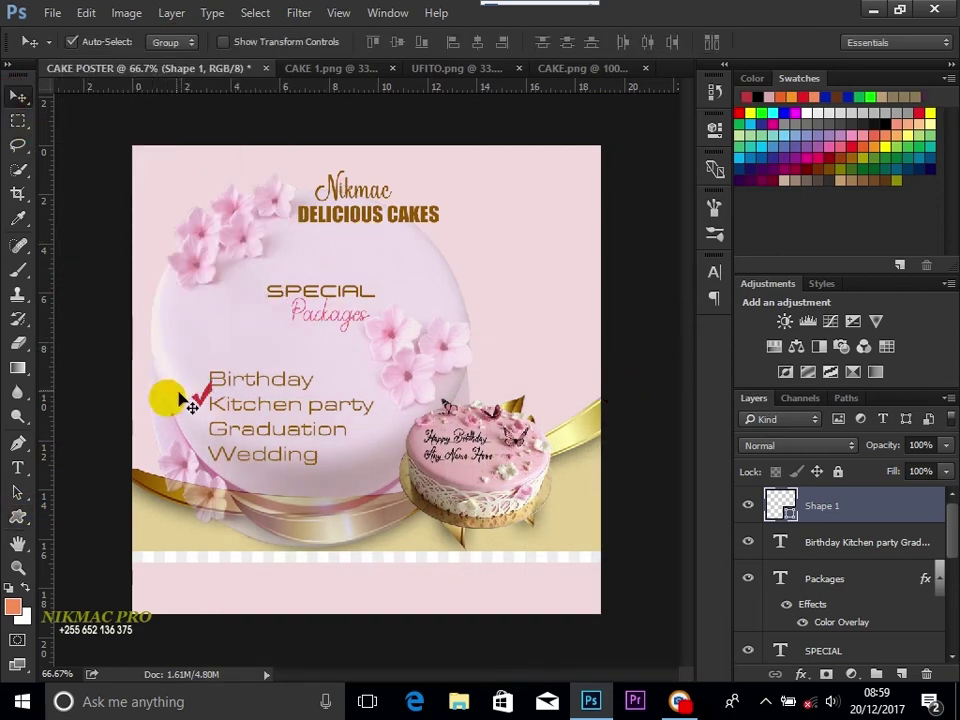
Step: Move the red checkmark beside Birthday and scale it to about 88.57% × 69.77%
{"action": "left_click_drag", "start_coordinate": [213, 412], "coordinate": [188, 389]}
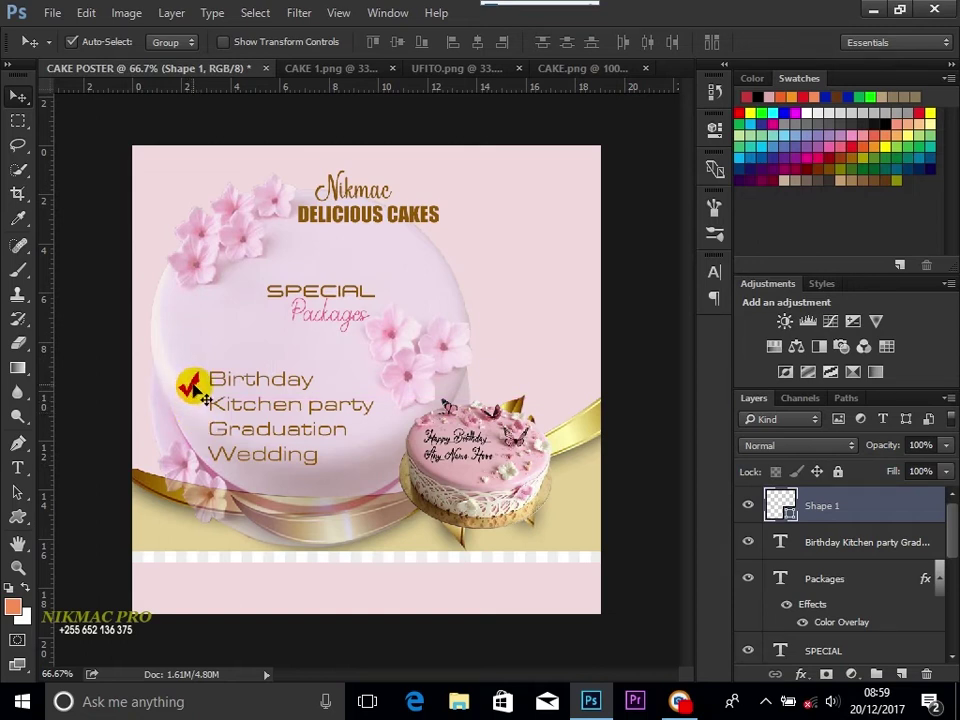
{"action": "left_click", "coordinate": [224, 42]}
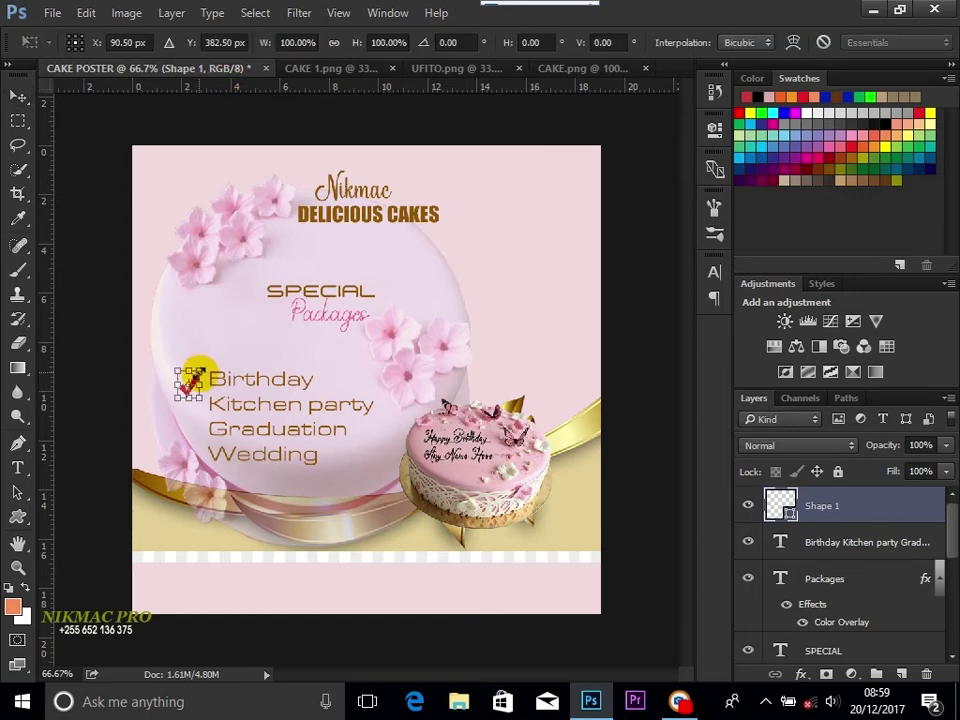
{"action": "left_click_drag", "start_coordinate": [192, 377], "coordinate": [182, 385]}
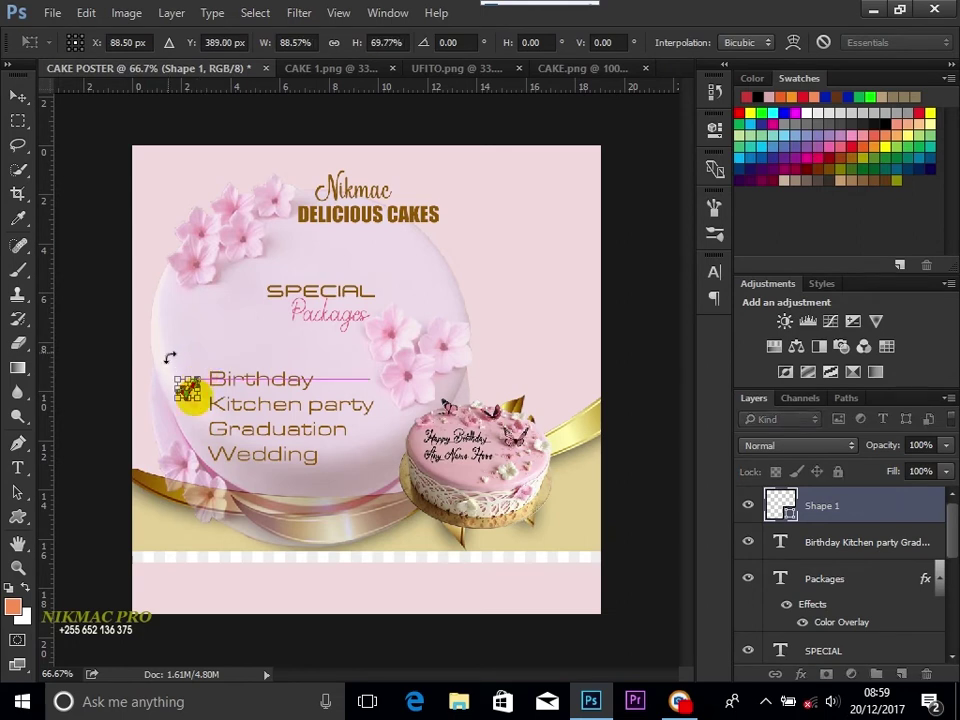
{"action": "left_click", "coordinate": [18, 95]}
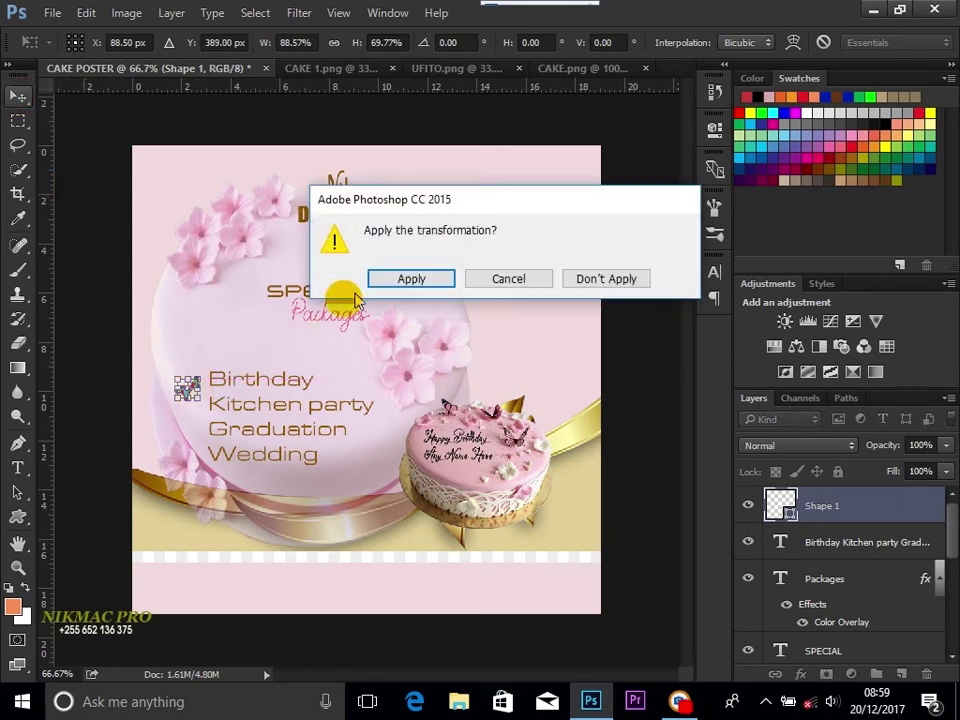
{"action": "left_click", "coordinate": [390, 279]}
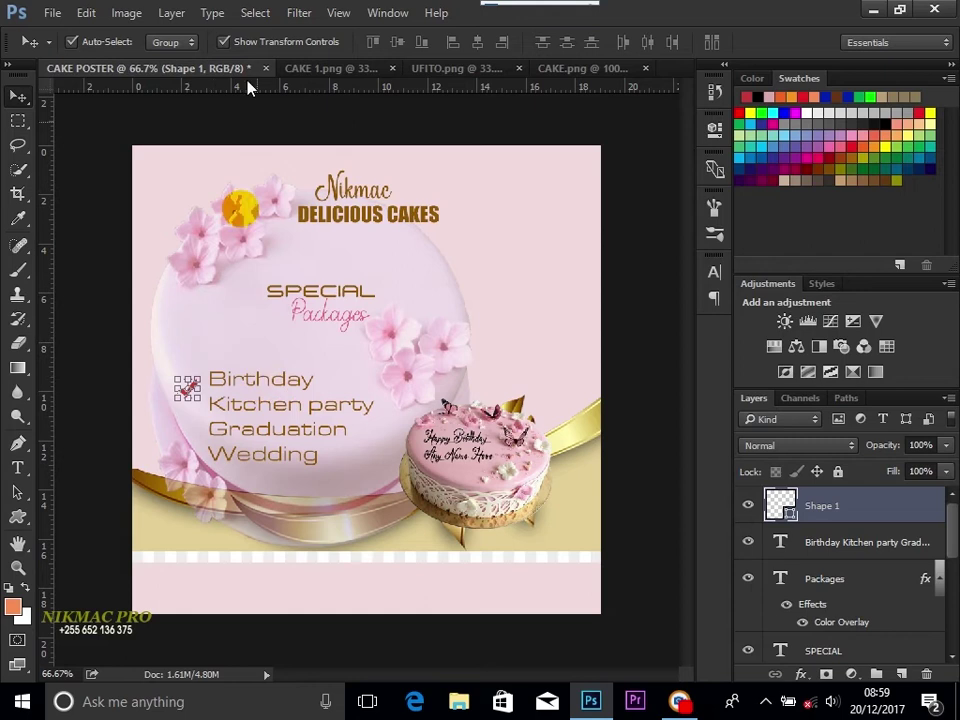
{"action": "left_click", "coordinate": [224, 41]}
{"action": "left_click_drag", "start_coordinate": [229, 320], "coordinate": [197, 391]}
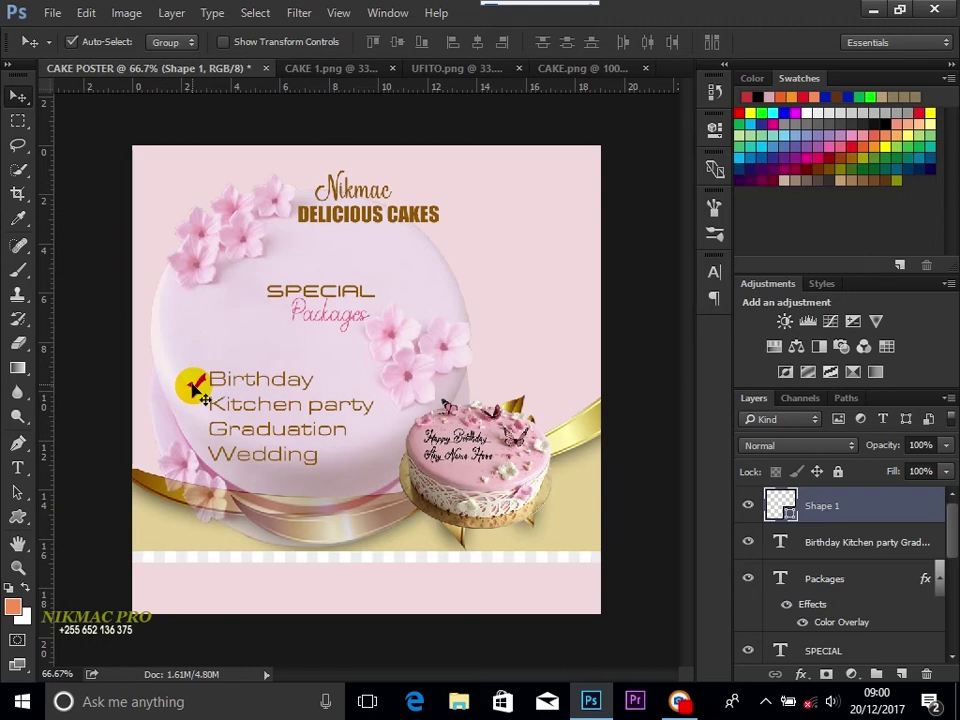
Step: Duplicate the checkmark beside the remaining list lines, including Graduation and Wedding
{"action": "left_click_drag", "start_coordinate": [204, 399], "coordinate": [209, 402]}
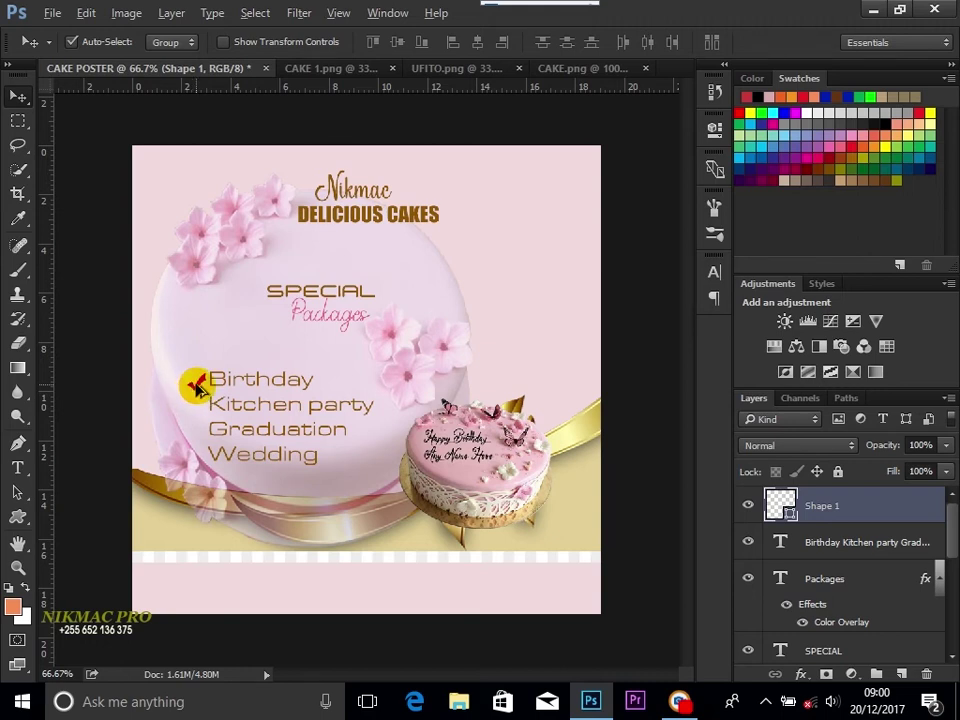
{"action": "left_click_drag", "start_coordinate": [196, 387], "coordinate": [197, 435]}
{"action": "left_click", "coordinate": [205, 443]}
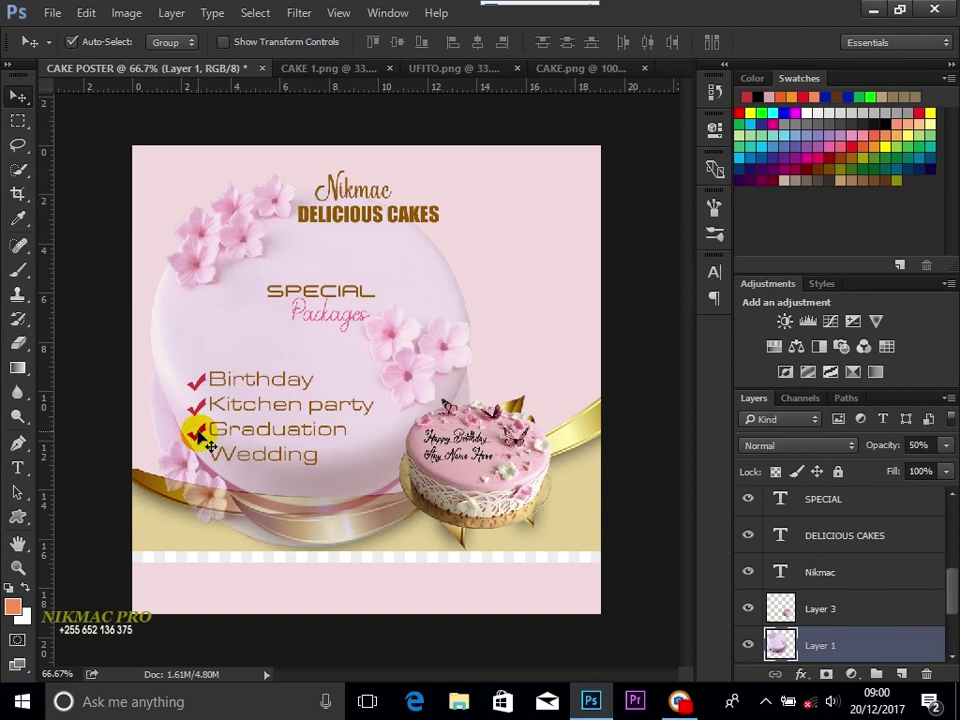
{"action": "left_click_drag", "start_coordinate": [200, 436], "coordinate": [200, 457]}
Step: Undo the accidental 50% opacity change and restore the layer to full opacity
{"action": "left_click", "coordinate": [200, 458]}
{"action": "key", "text": "5"}
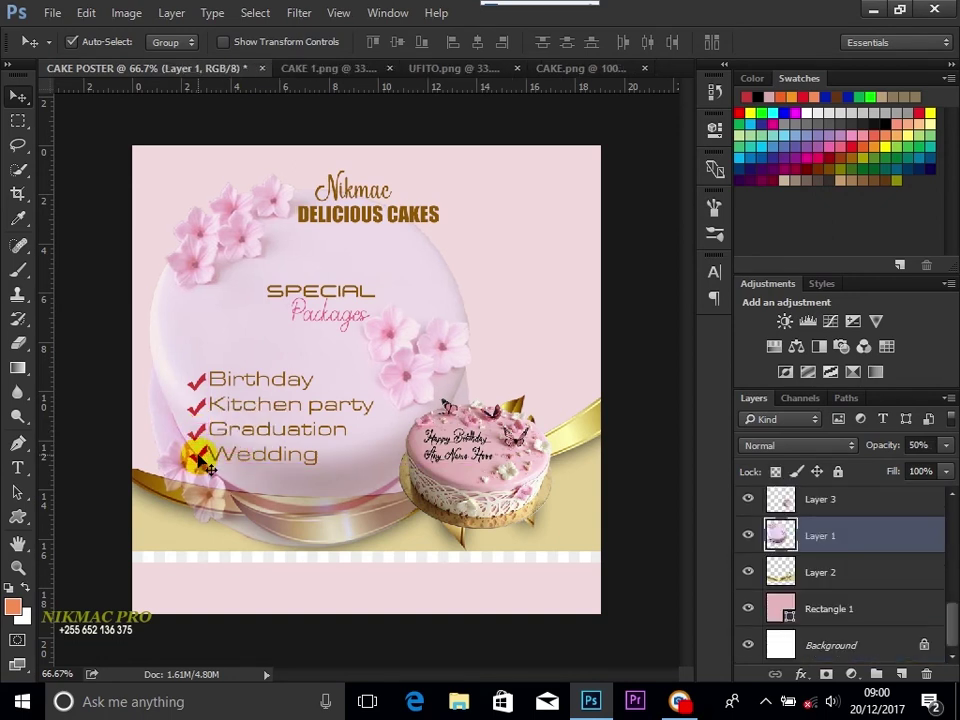
{"action": "key", "text": "ctrl+z"}
{"action": "left_click", "coordinate": [208, 458], "text": "ctrl"}
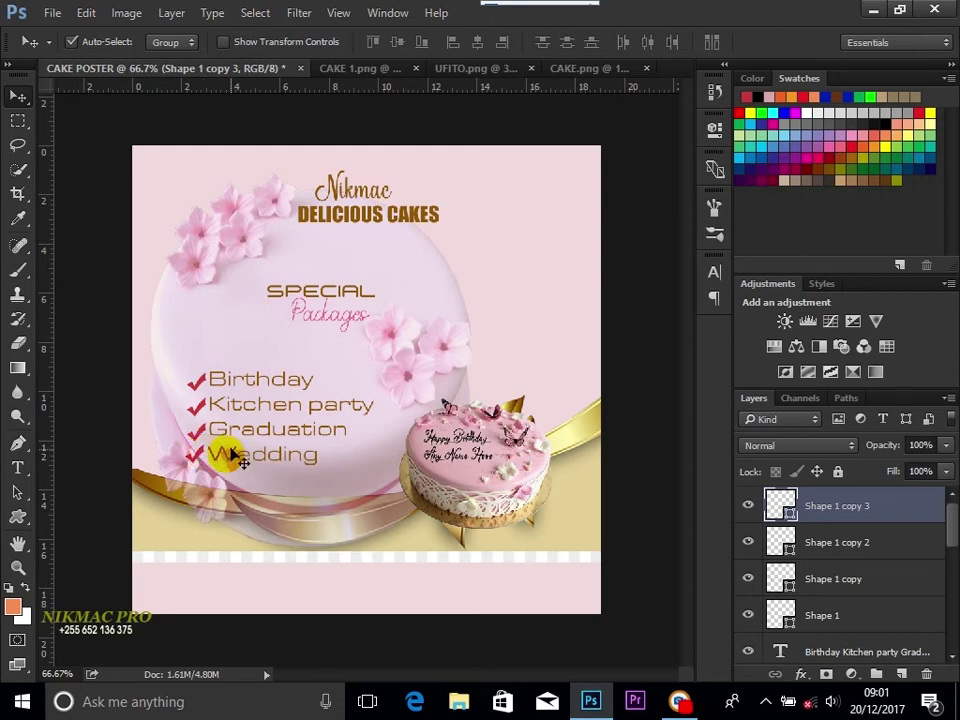
{"action": "left_click", "coordinate": [248, 378]}
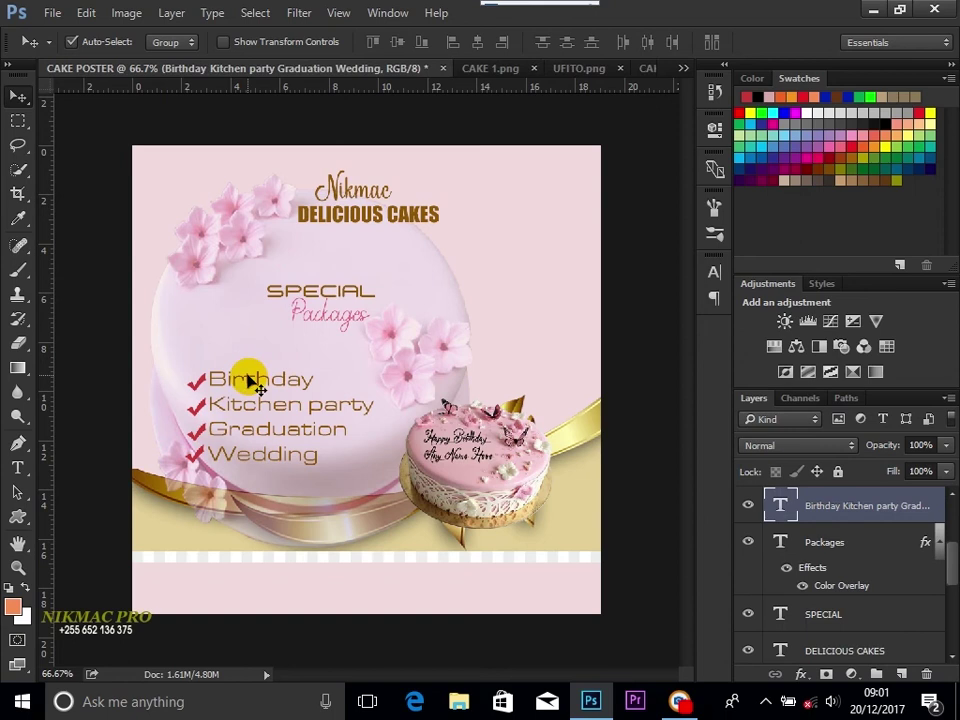
Step: Nudge the event list slightly right and reposition the Wedding checkmark
{"action": "key", "text": "Right"}
{"action": "key", "text": "Right"}
{"action": "key", "text": "Right"}
{"action": "key", "text": "Right"}
{"action": "key", "text": "Right"}
{"action": "key", "text": "Right"}
{"action": "key", "text": "Right"}
{"action": "key", "text": "Right"}
{"action": "key", "text": "Right"}
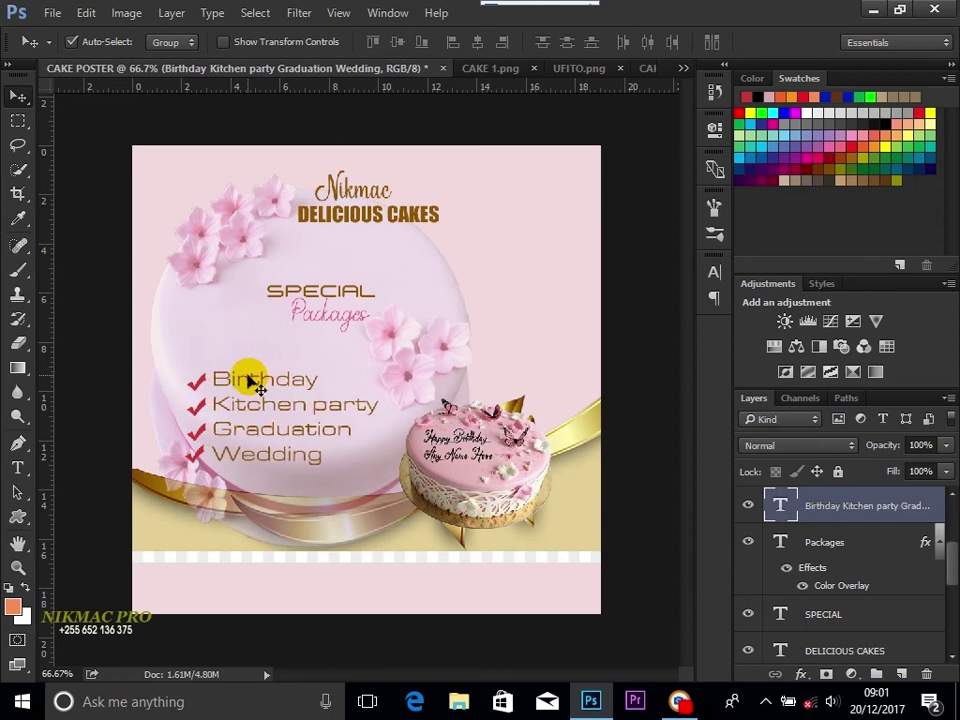
{"action": "key", "text": "Right"}
{"action": "key", "text": "Right"}
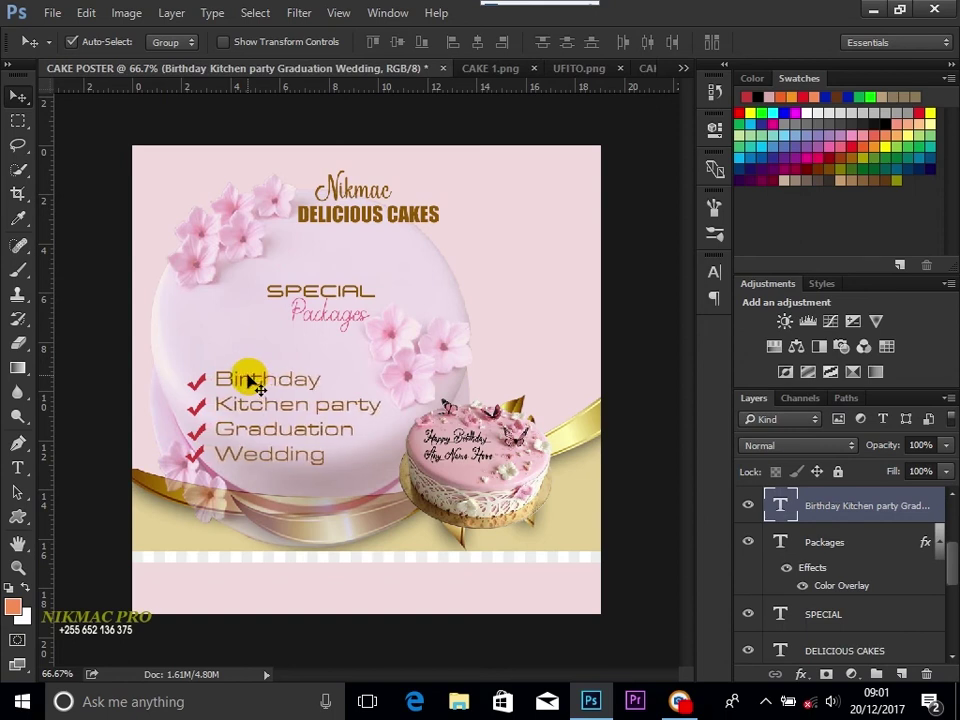
{"action": "left_click", "coordinate": [198, 385]}
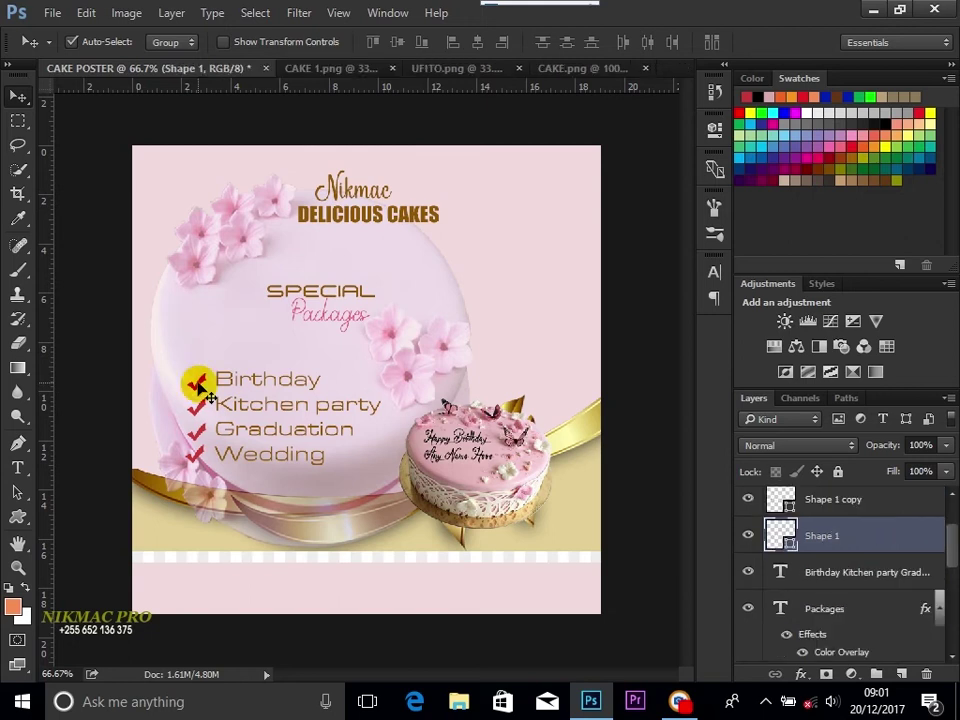
{"action": "left_click_drag", "start_coordinate": [200, 388], "coordinate": [200, 460]}
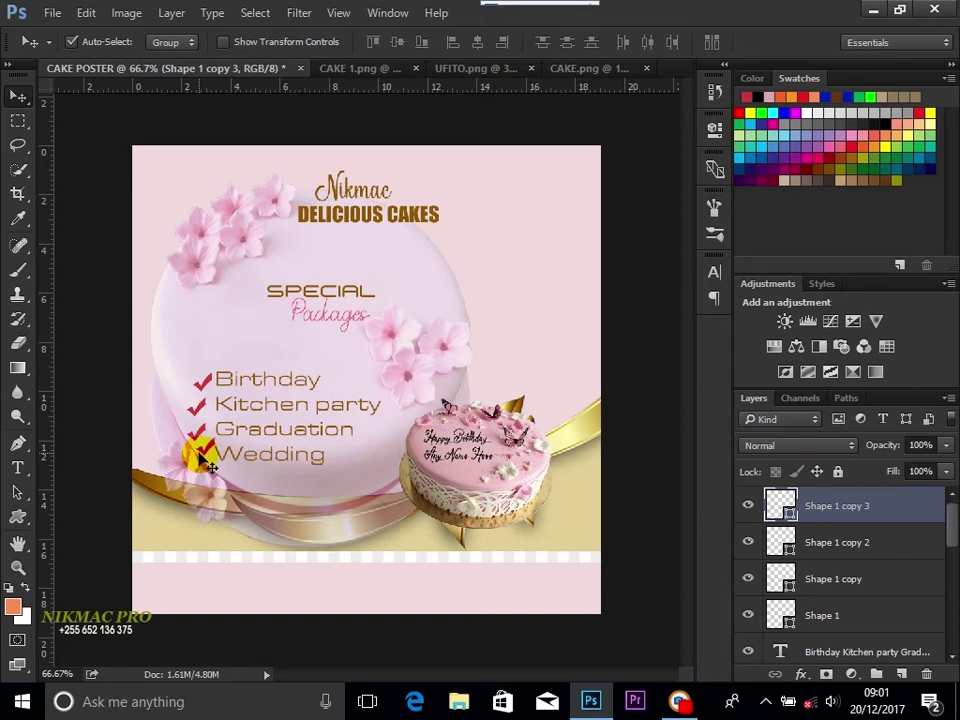
{"action": "left_click_drag", "start_coordinate": [256, 436], "coordinate": [260, 437]}
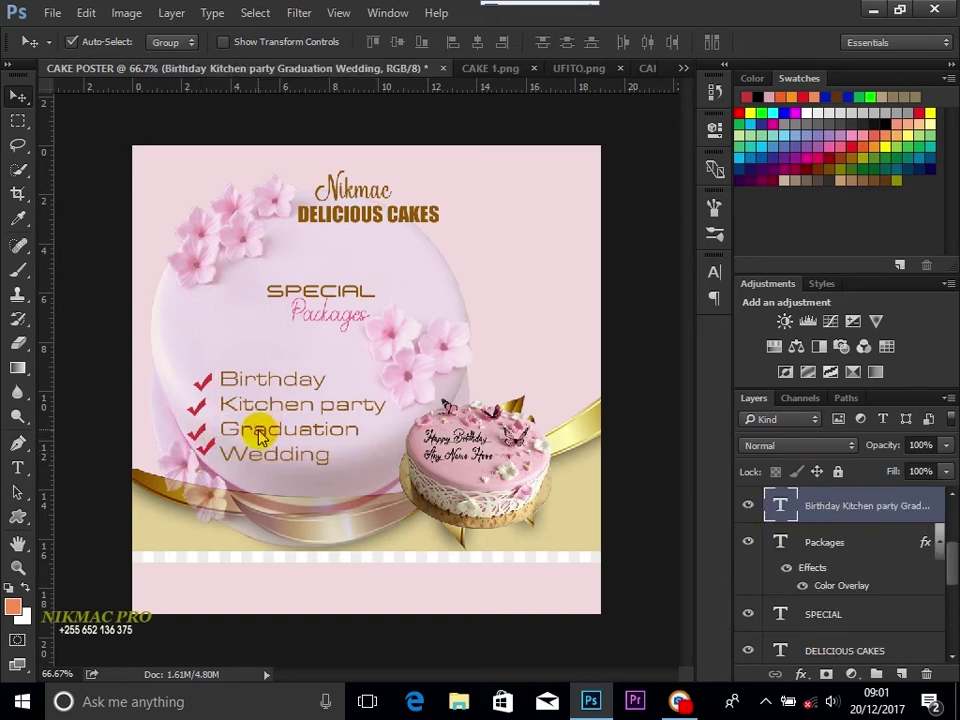
Step: Line up the Wedding, Graduation, Kitchen party and Birthday checkmarks
{"action": "left_click", "coordinate": [209, 454]}
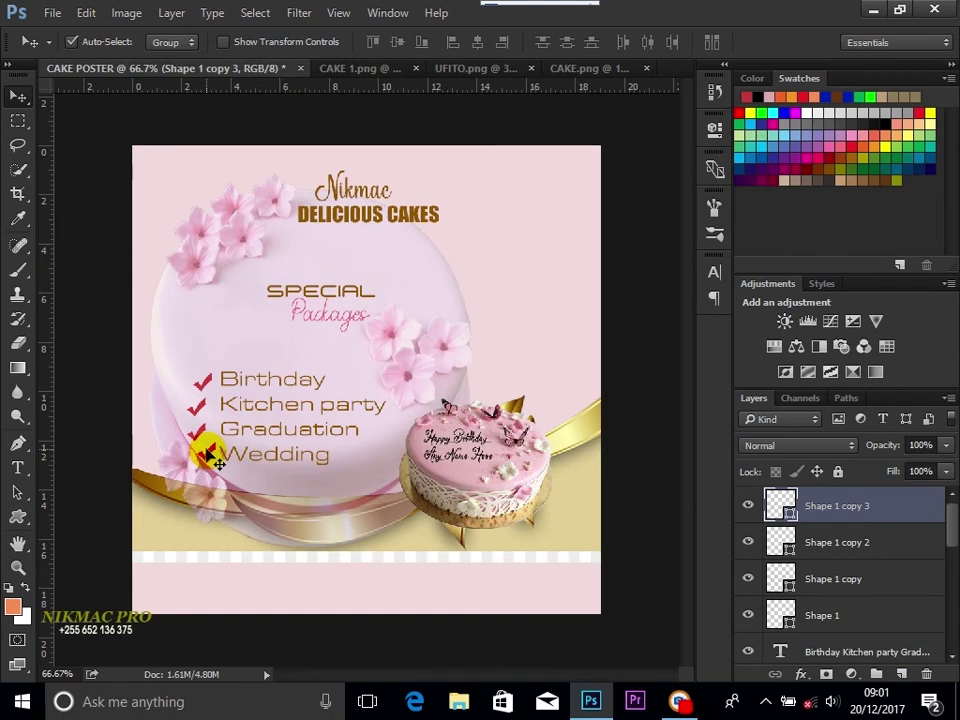
{"action": "left_click", "coordinate": [200, 434]}
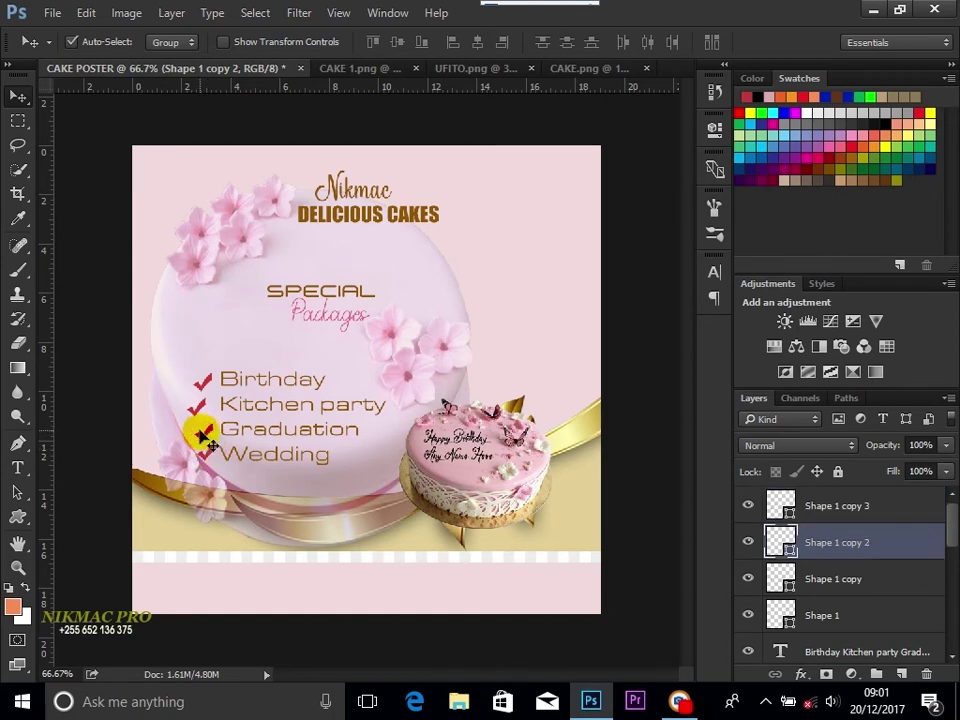
{"action": "left_click", "coordinate": [200, 408]}
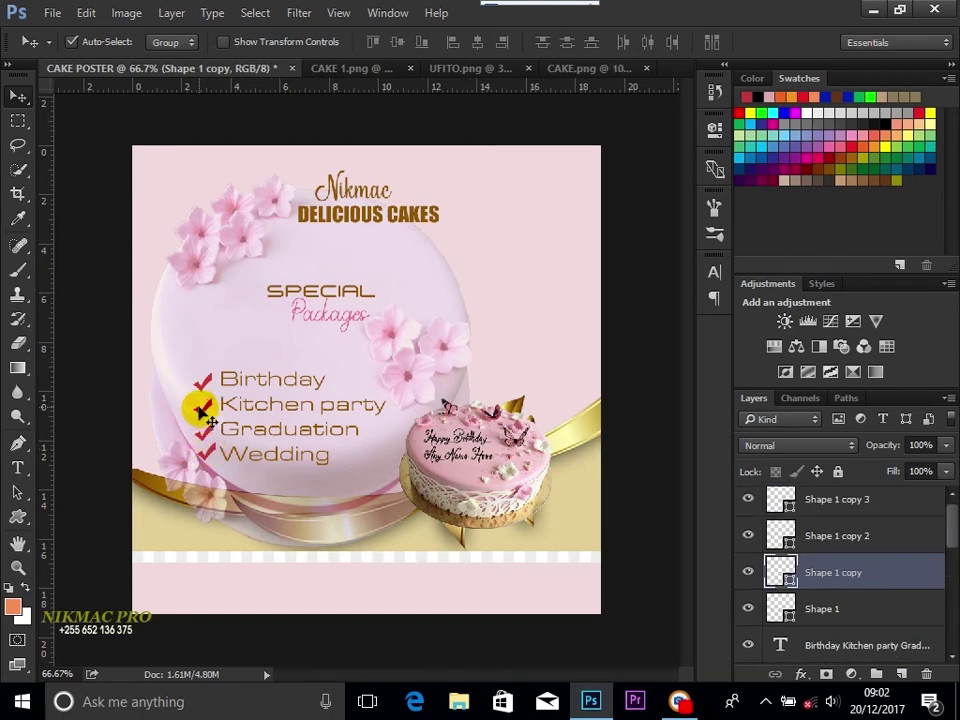
{"action": "left_click", "coordinate": [204, 382]}
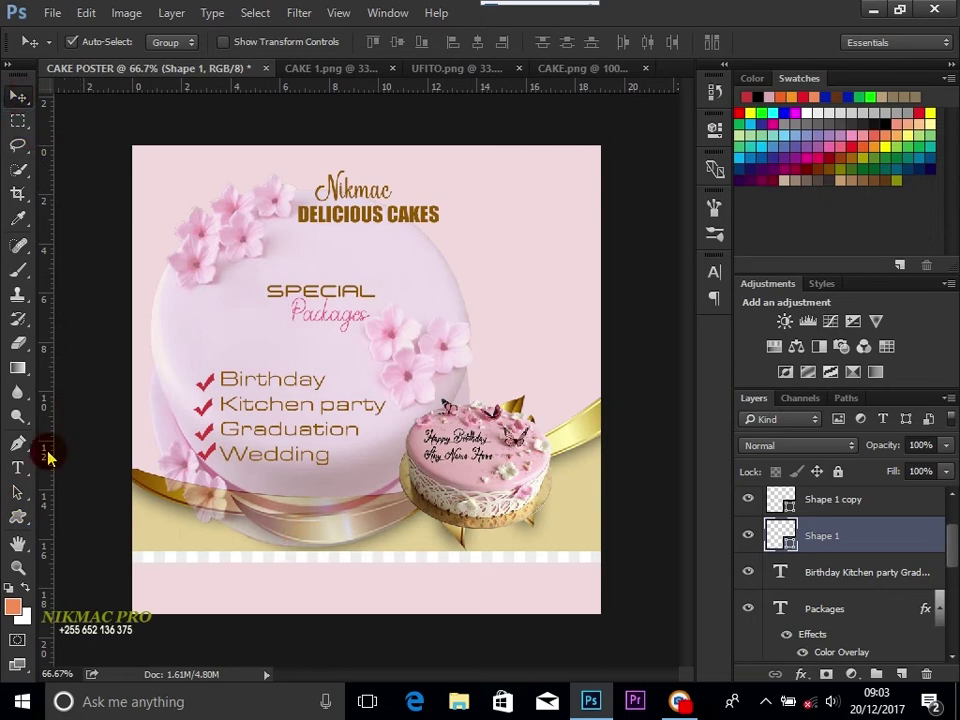
Step: Type a CONTACT US line with the bakery's phone number near the poster bottom
{"action": "left_click", "coordinate": [17, 467]}
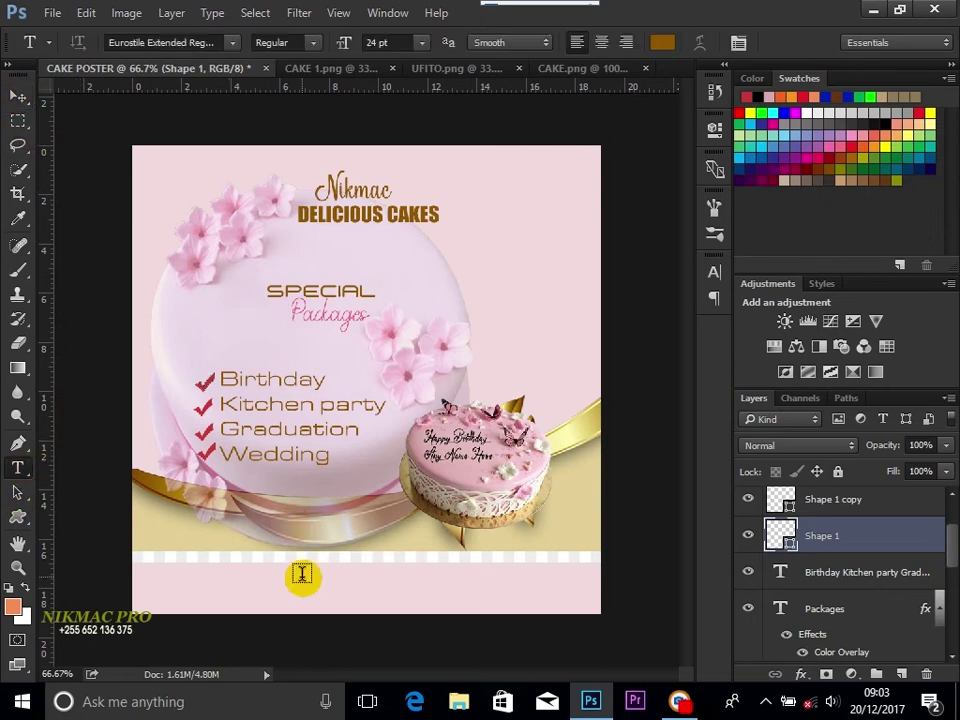
{"action": "left_click", "coordinate": [234, 594]}
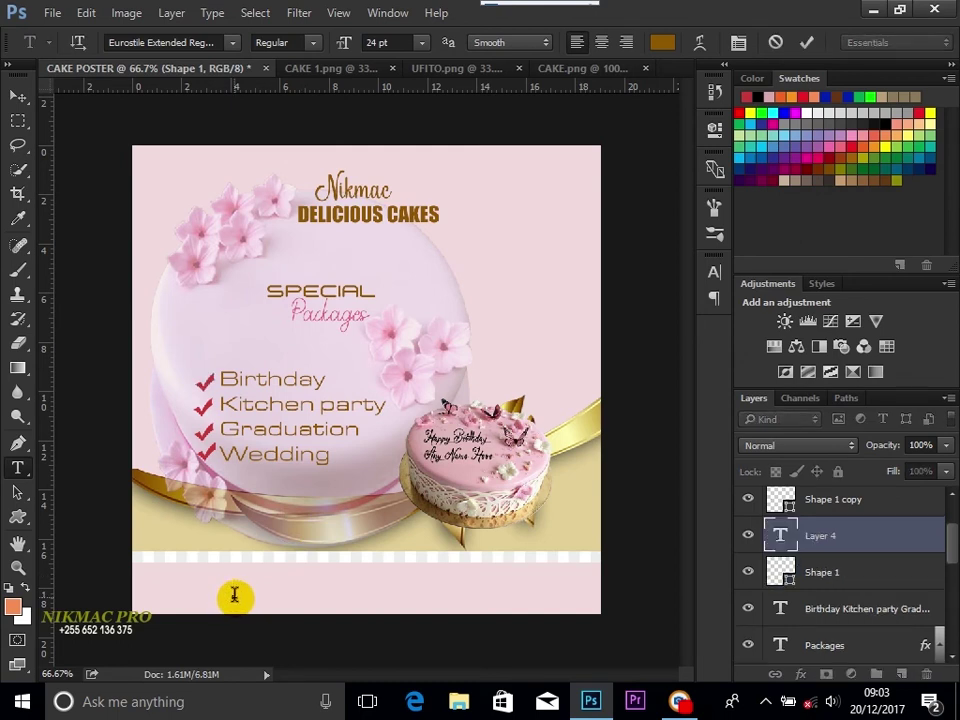
{"action": "type", "text": "CONTACT"}
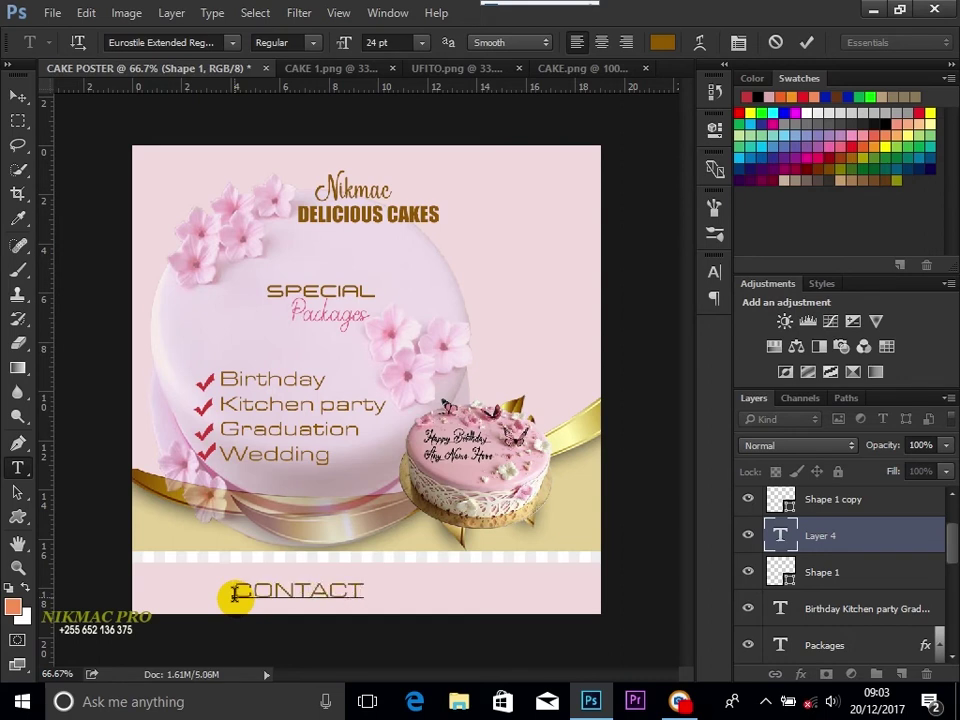
Step: Set the contact line to AvantGardeCTT Regular and centre it along the bottom
{"action": "key", "text": "ctrl+a"}
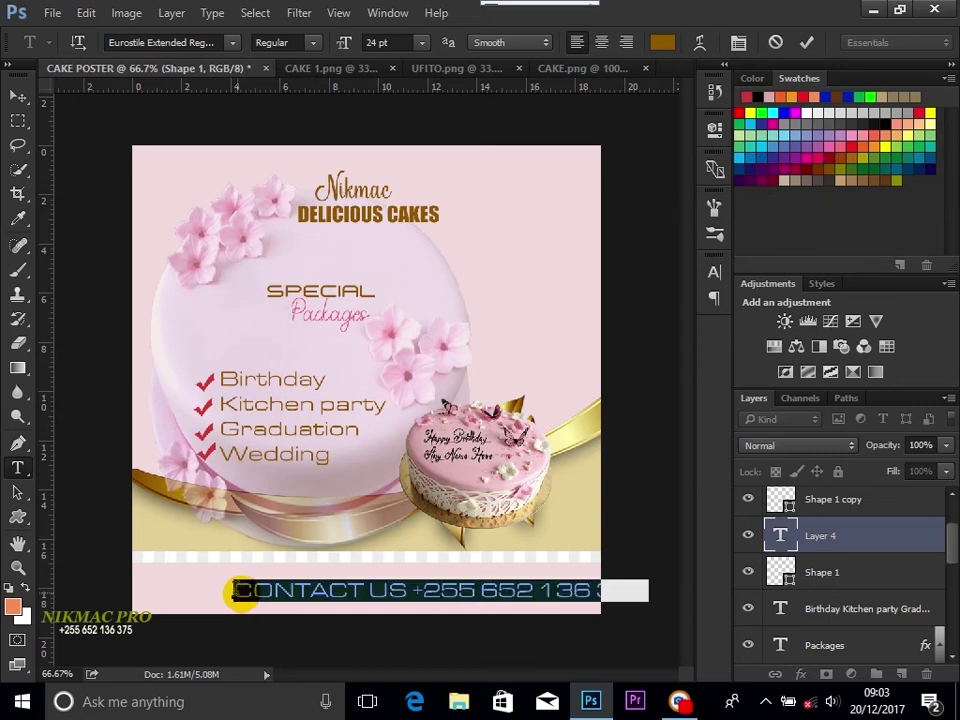
{"action": "left_click", "coordinate": [218, 42]}
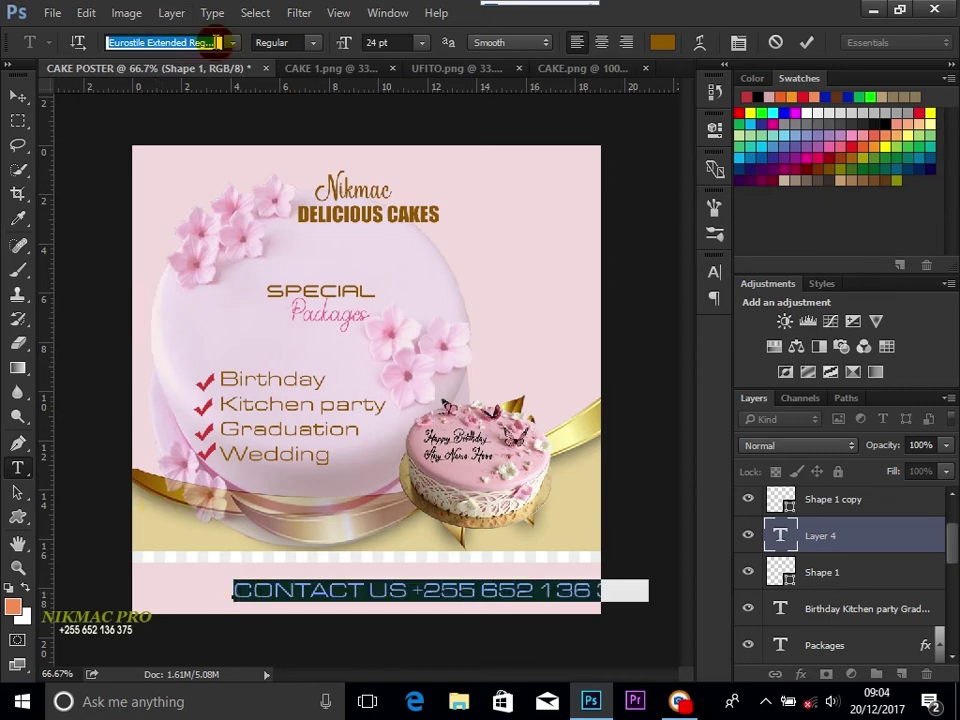
{"action": "type", "text": "AVA"}
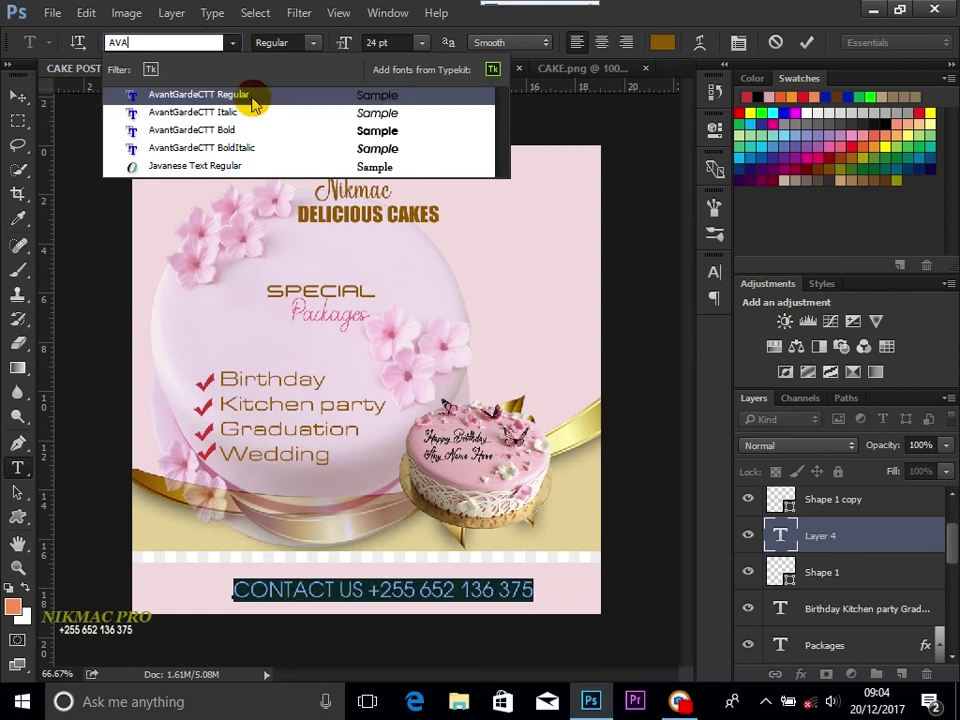
{"action": "left_click", "coordinate": [253, 95]}
{"action": "left_click", "coordinate": [18, 95]}
{"action": "left_click_drag", "start_coordinate": [376, 590], "coordinate": [342, 596]}
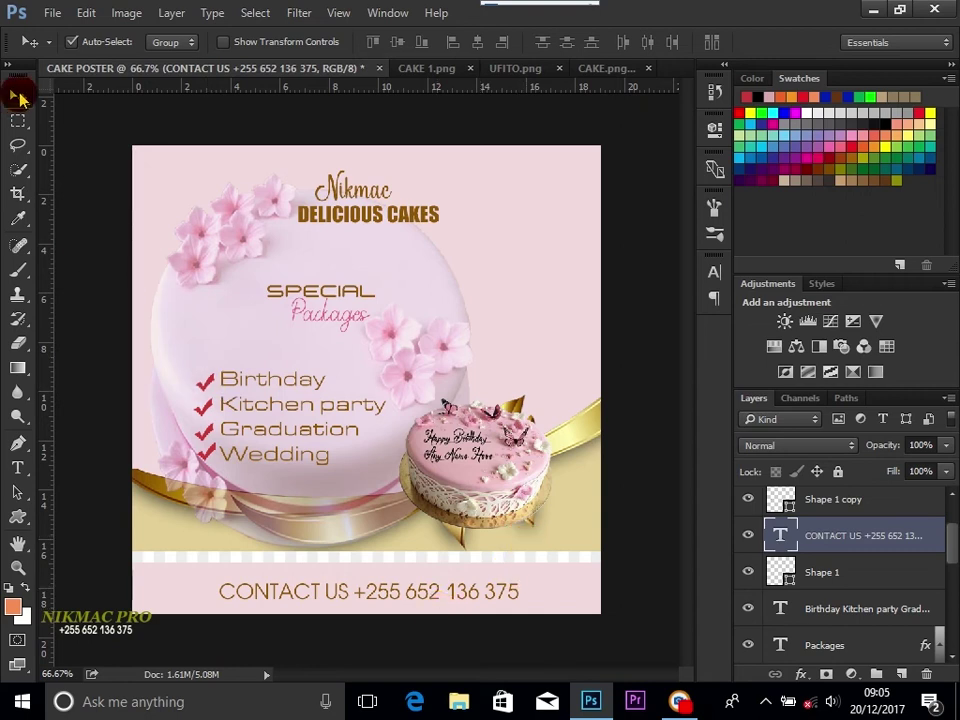
{"action": "left_click", "coordinate": [20, 467]}
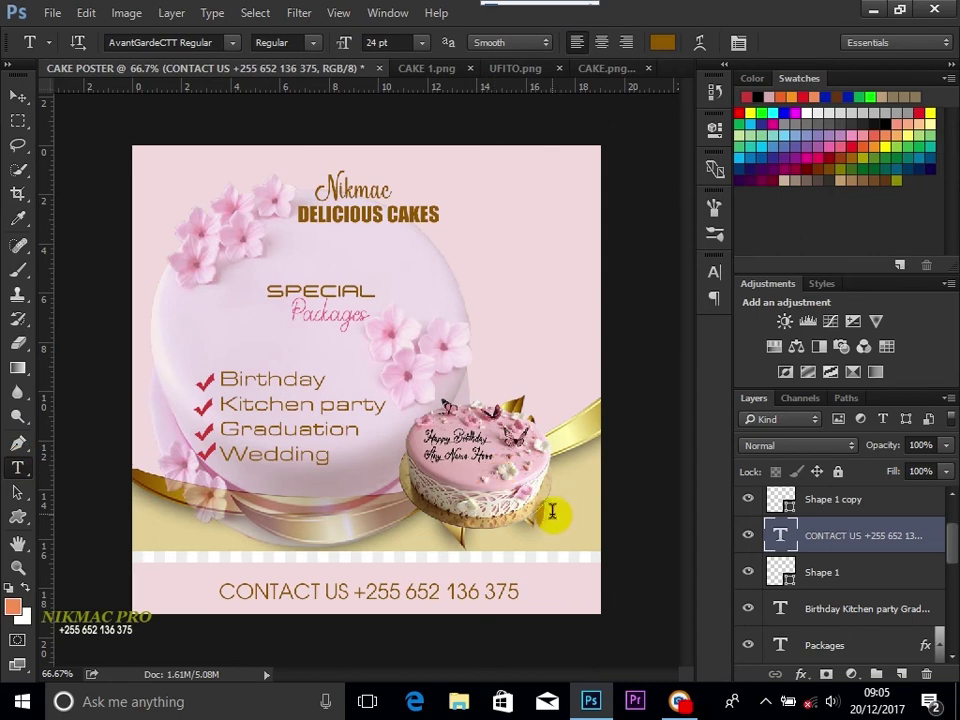
Step: Add an Artwork text line beside the small cake, sized 12 pt
{"action": "left_click", "coordinate": [551, 512]}
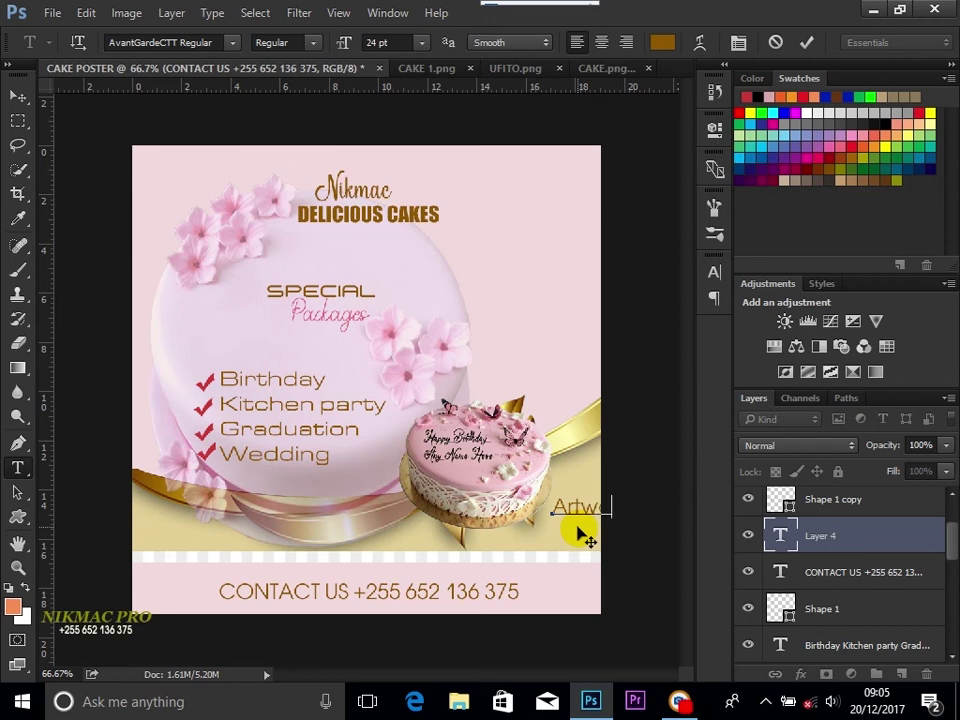
{"action": "key", "text": "ctrl+a"}
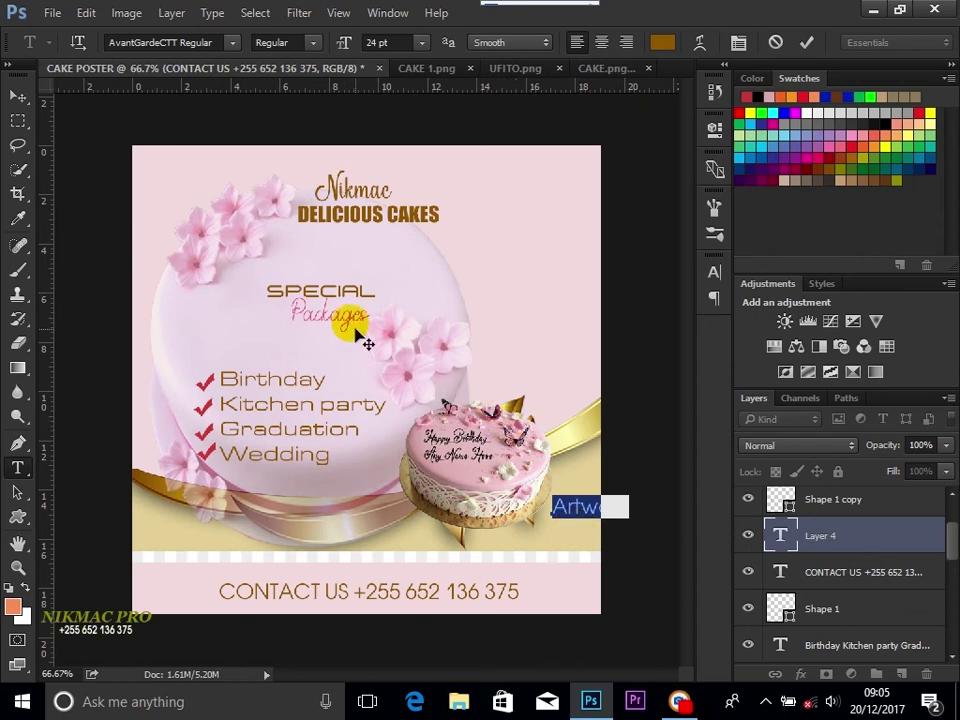
{"action": "left_click", "coordinate": [423, 45]}
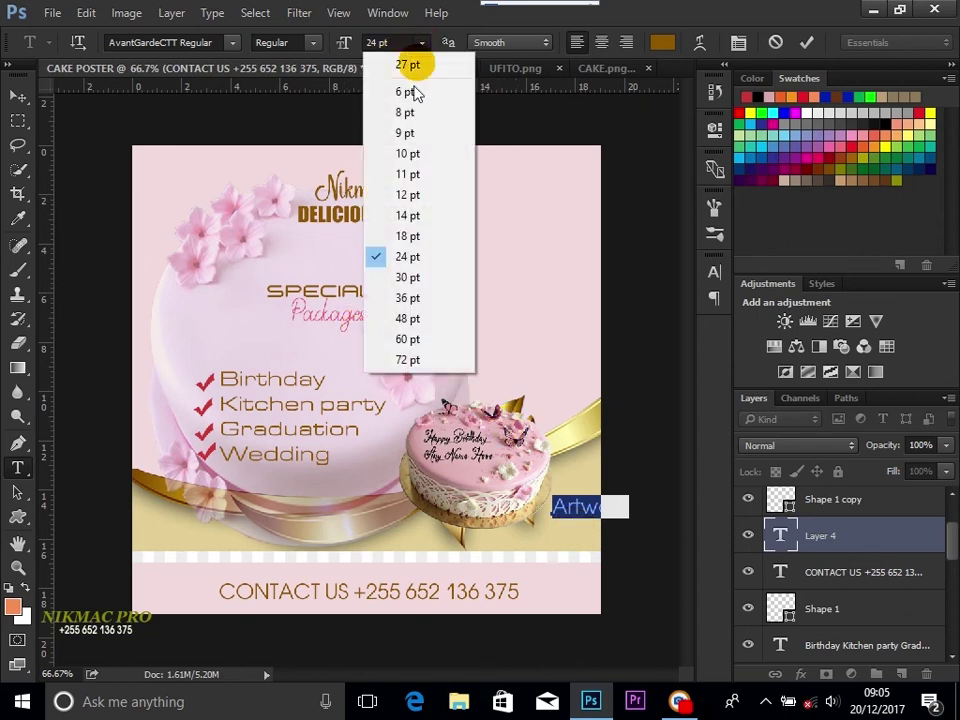
{"action": "left_click", "coordinate": [418, 156]}
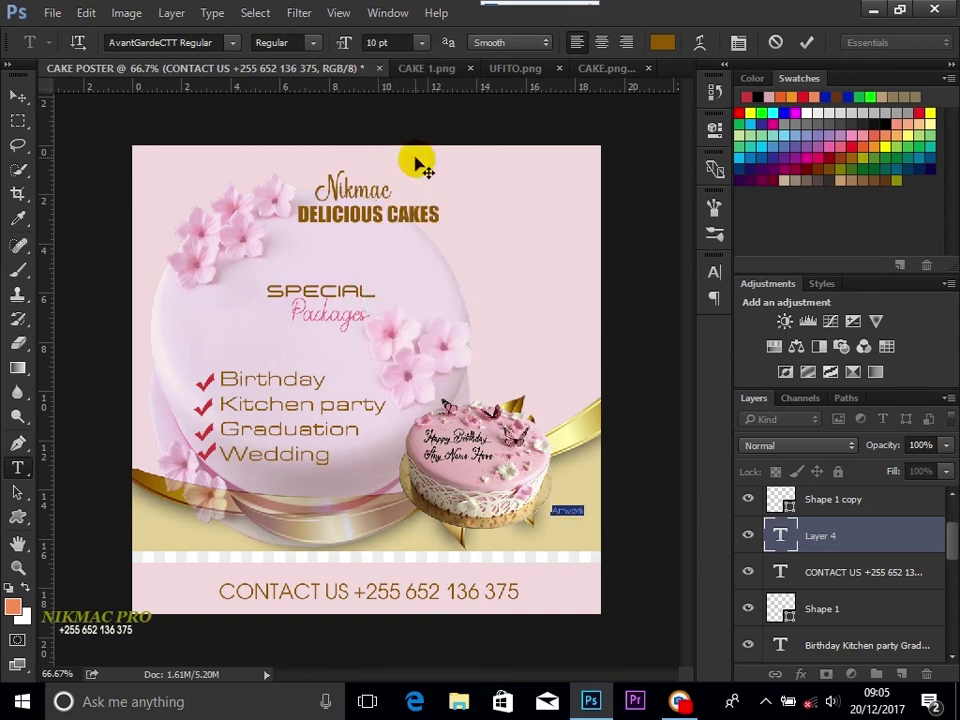
{"action": "left_click", "coordinate": [421, 43]}
{"action": "left_click", "coordinate": [418, 190]}
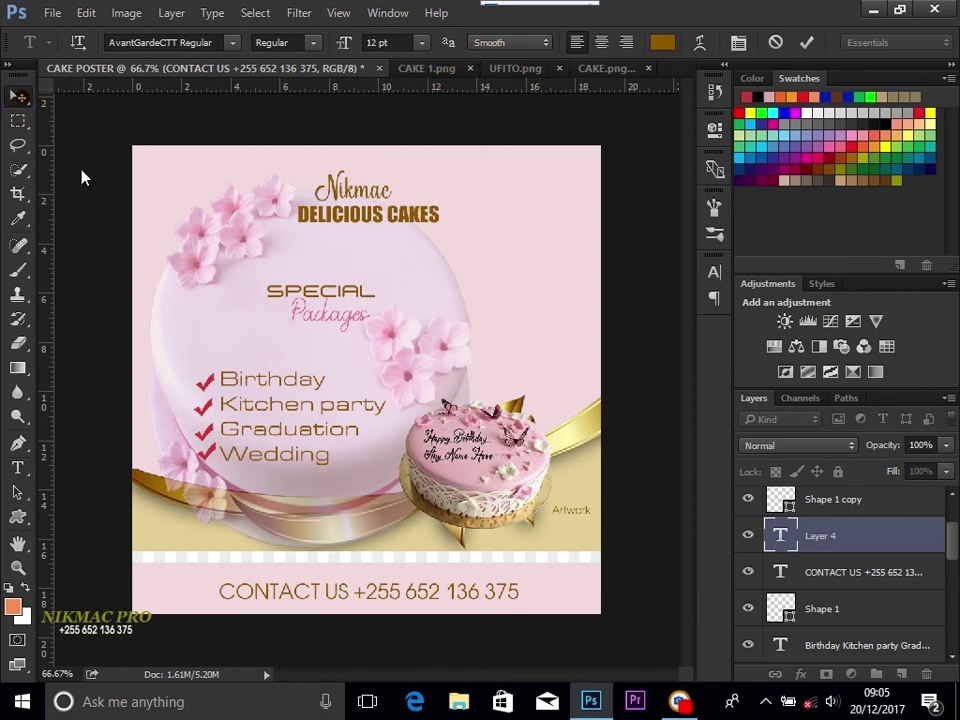
{"action": "left_click", "coordinate": [18, 96]}
Step: Resize the Artwork credit to 14 pt and nudge it slightly left
{"action": "left_click", "coordinate": [578, 484]}
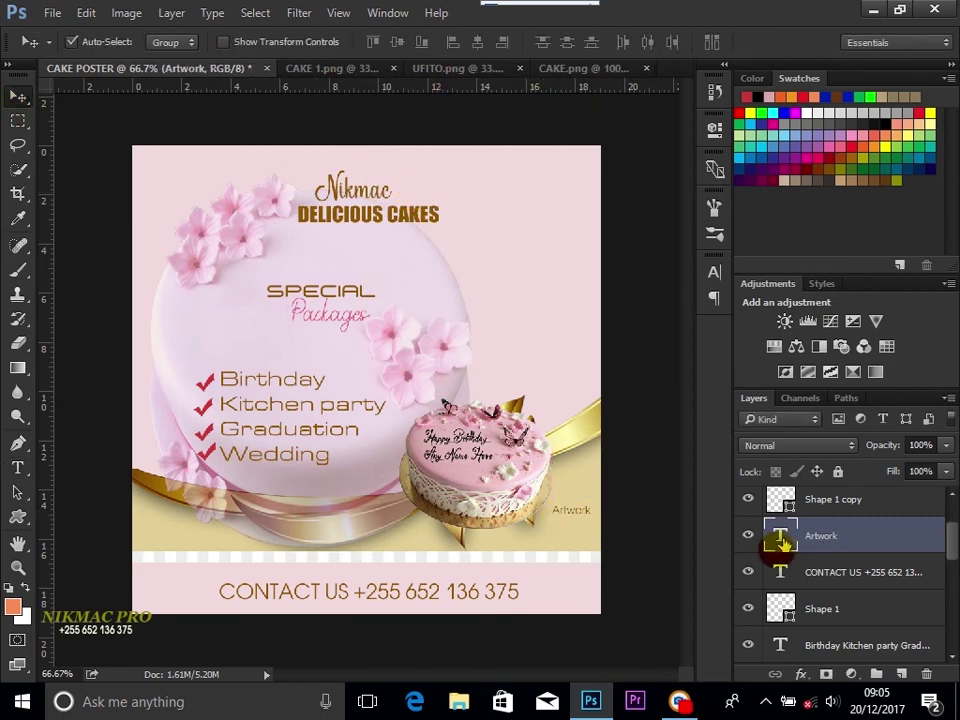
{"action": "double_click", "coordinate": [781, 540]}
{"action": "left_click", "coordinate": [424, 43]}
{"action": "left_click", "coordinate": [432, 235]}
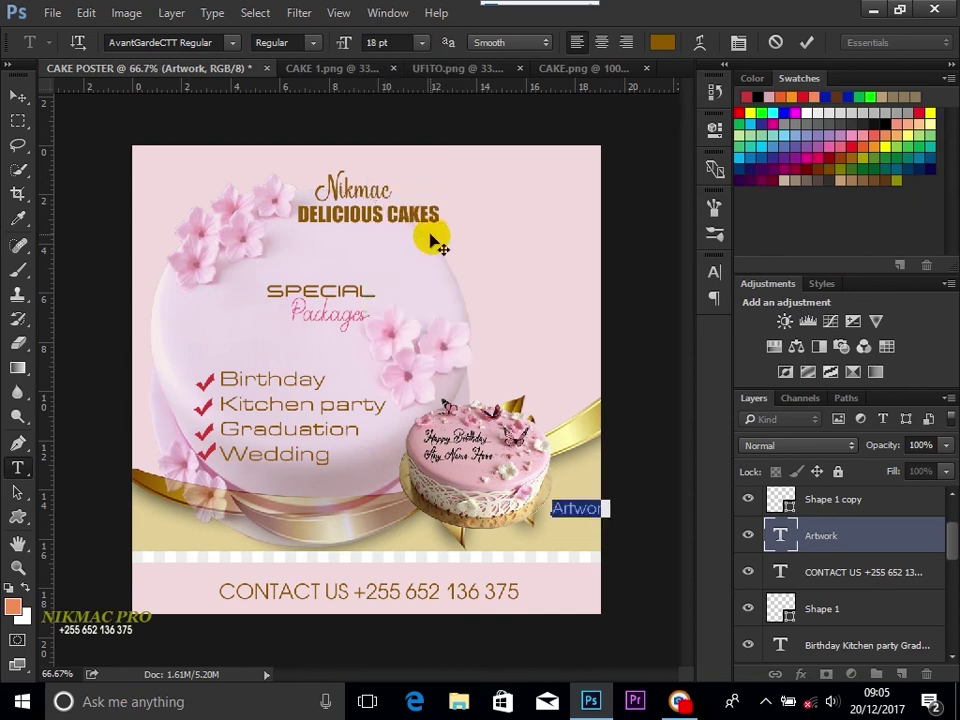
{"action": "left_click", "coordinate": [424, 43]}
{"action": "left_click", "coordinate": [422, 216]}
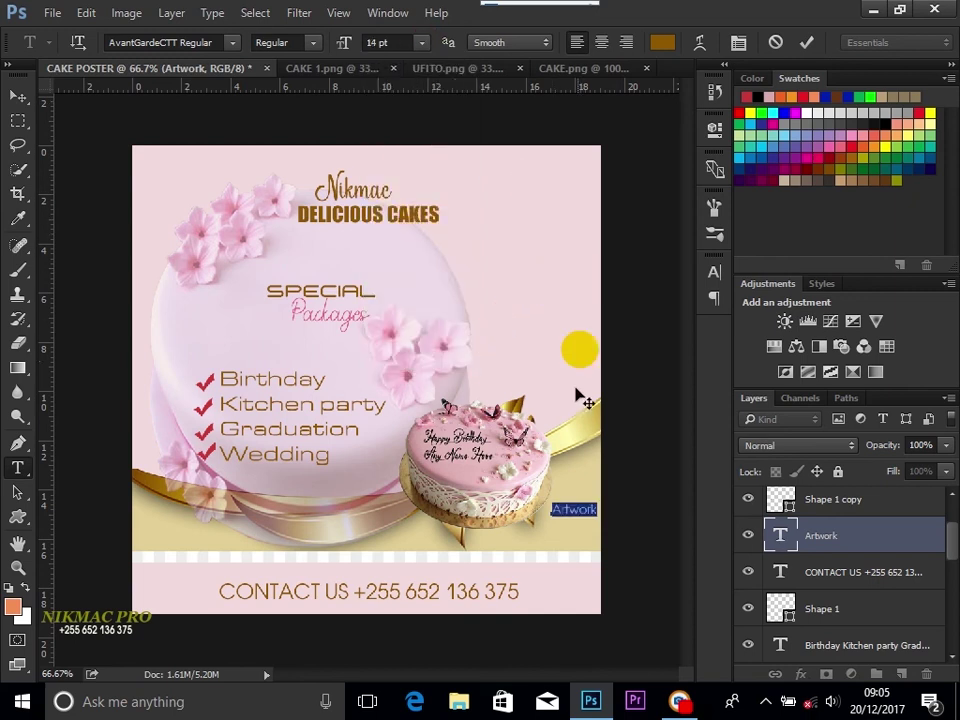
{"action": "left_click", "coordinate": [17, 95]}
{"action": "left_click_drag", "start_coordinate": [576, 510], "coordinate": [566, 512]}
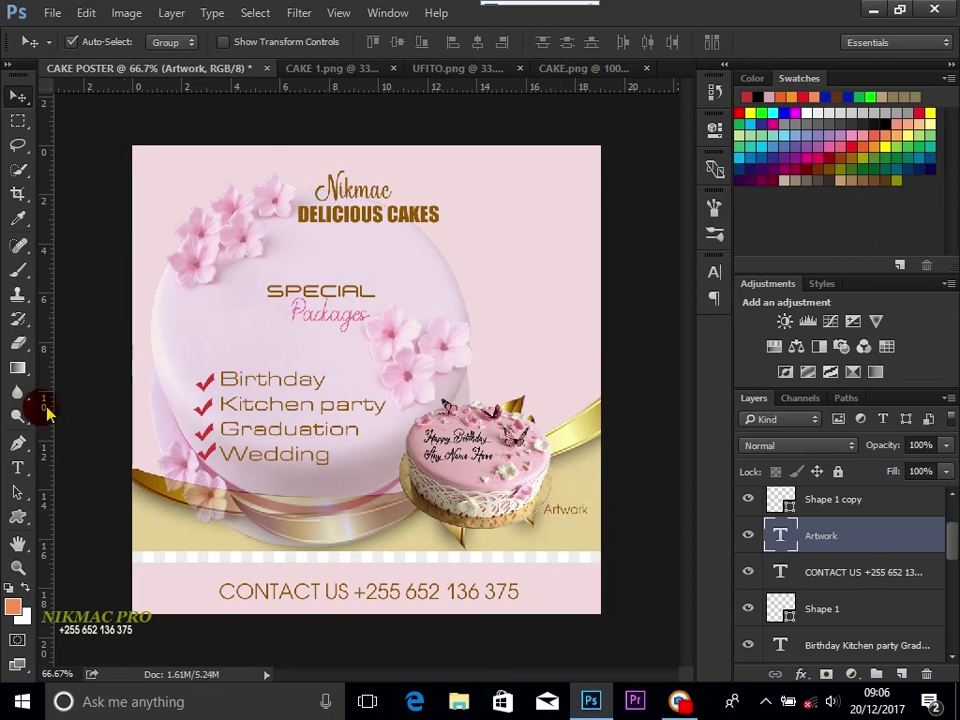
{"action": "left_click", "coordinate": [19, 466]}
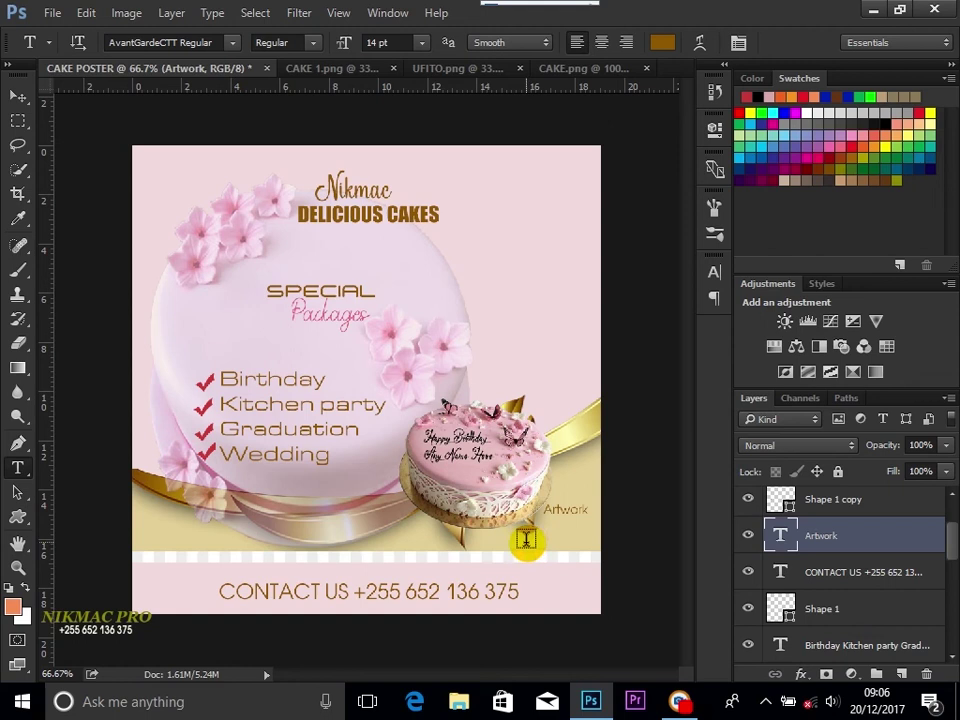
Step: Add an 18 pt Nikmac pro line and move it directly under Artwork
{"action": "left_click", "coordinate": [526, 541]}
{"action": "type", "text": "Nikmac pro"}
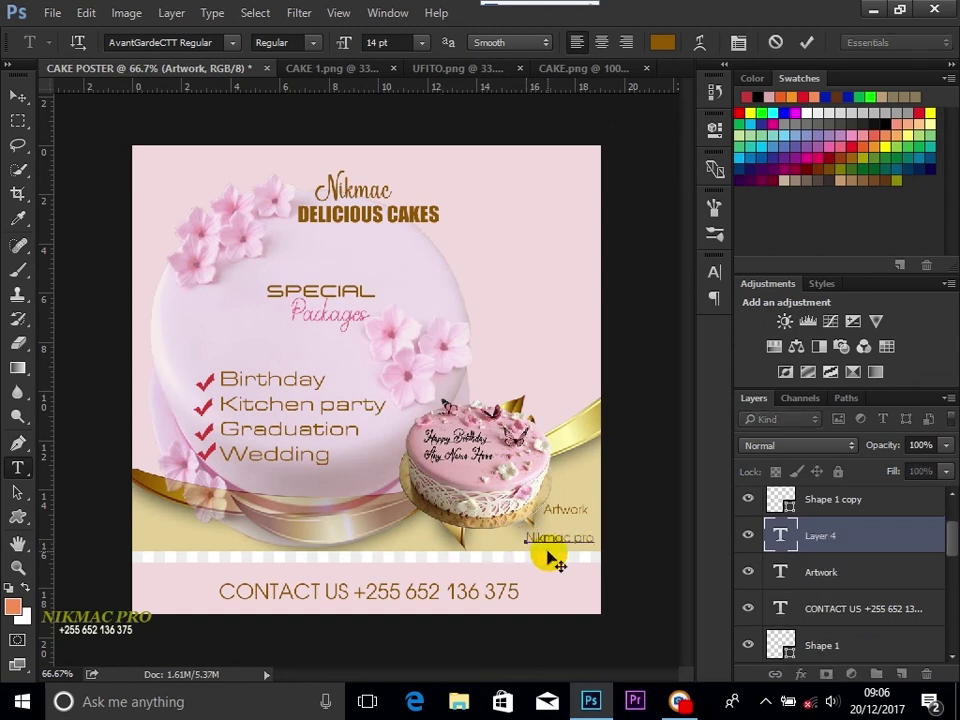
{"action": "key", "text": "ctrl+a"}
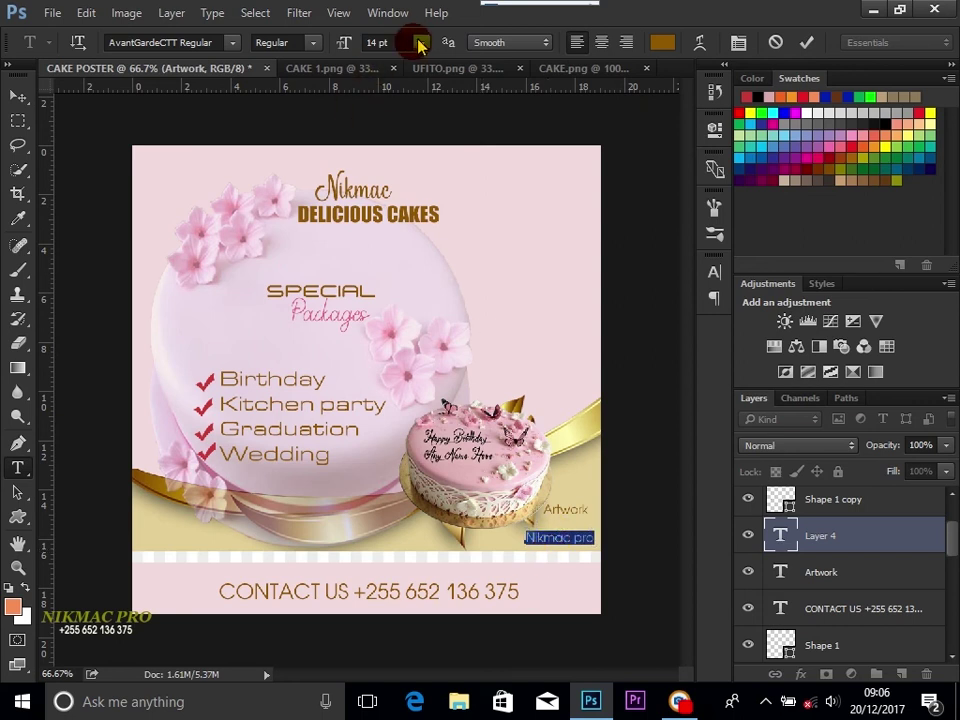
{"action": "left_click", "coordinate": [421, 43]}
{"action": "left_click", "coordinate": [414, 240]}
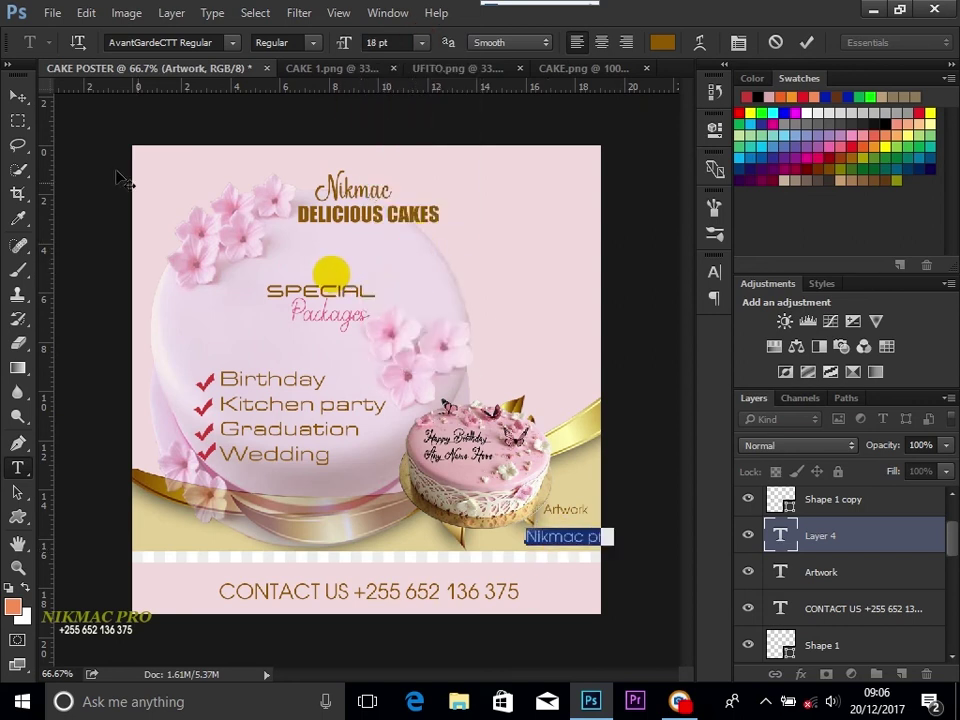
{"action": "left_click", "coordinate": [20, 98]}
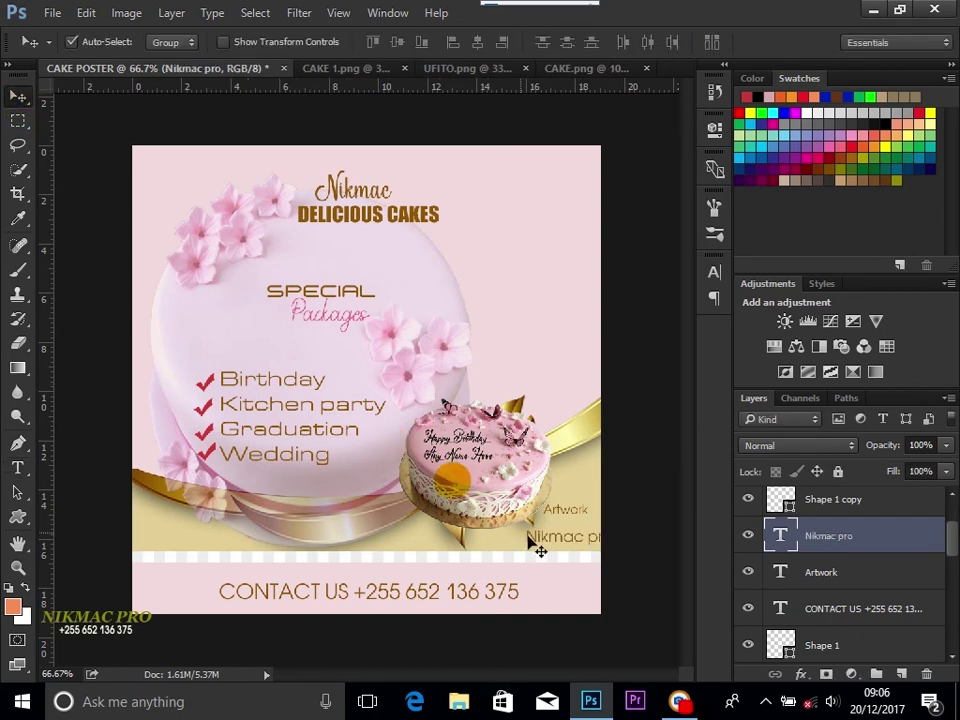
{"action": "left_click_drag", "start_coordinate": [551, 547], "coordinate": [562, 521]}
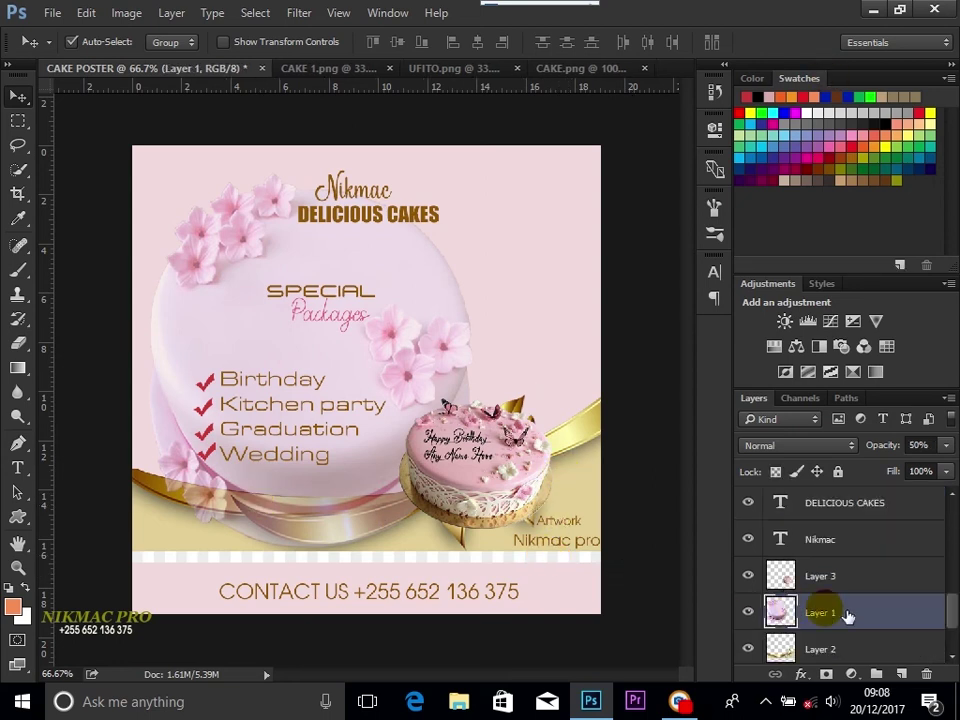
Step: Raise the Layer 1 cake photo's opacity from 50% to 100% in Blending Options
{"action": "double_click", "coordinate": [835, 605]}
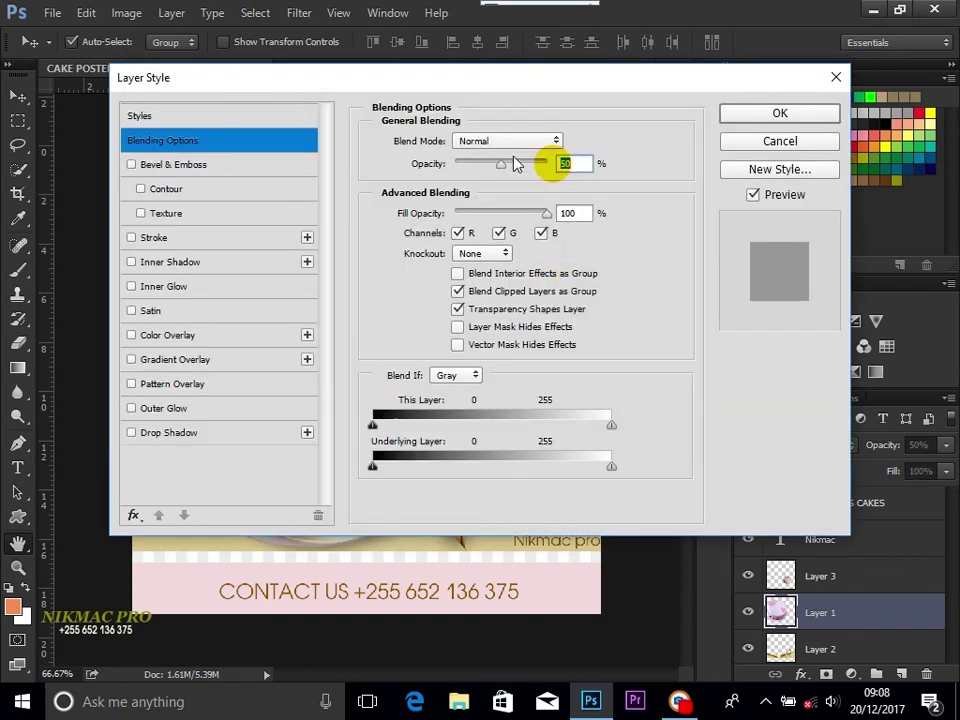
{"action": "left_click_drag", "start_coordinate": [500, 164], "coordinate": [528, 167]}
{"action": "left_click_drag", "start_coordinate": [568, 86], "coordinate": [482, 392]}
{"action": "left_click_drag", "start_coordinate": [443, 478], "coordinate": [462, 478]}
{"action": "left_click_drag", "start_coordinate": [516, 401], "coordinate": [199, 481]}
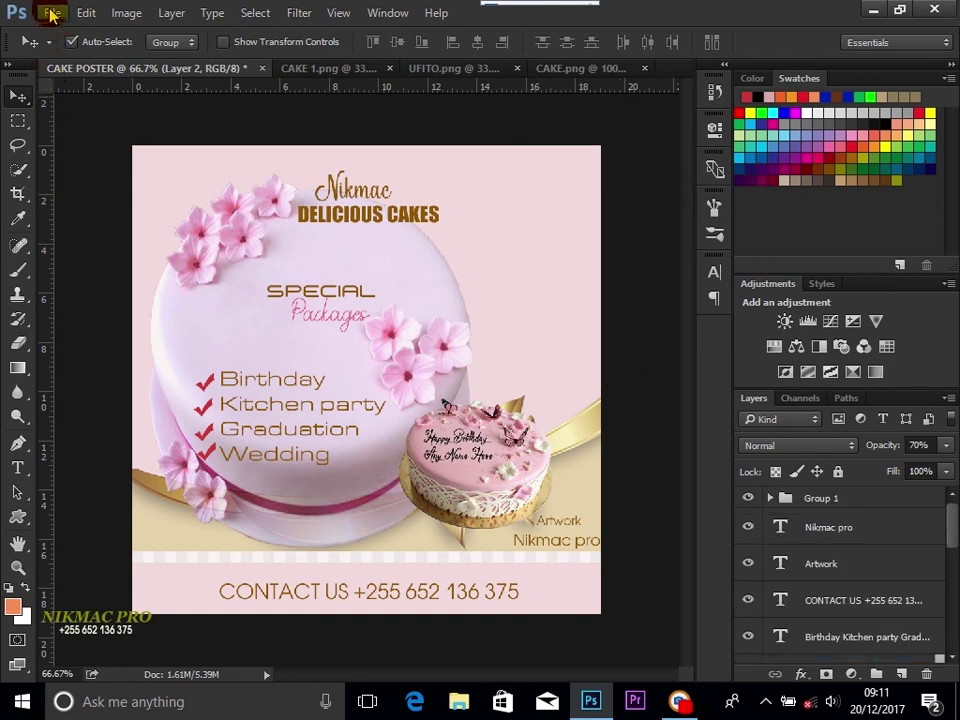
Step: Start Save As and navigate to the MY TOTO folder on the PROFESSINAL (E:) drive
{"action": "left_click", "coordinate": [51, 13]}
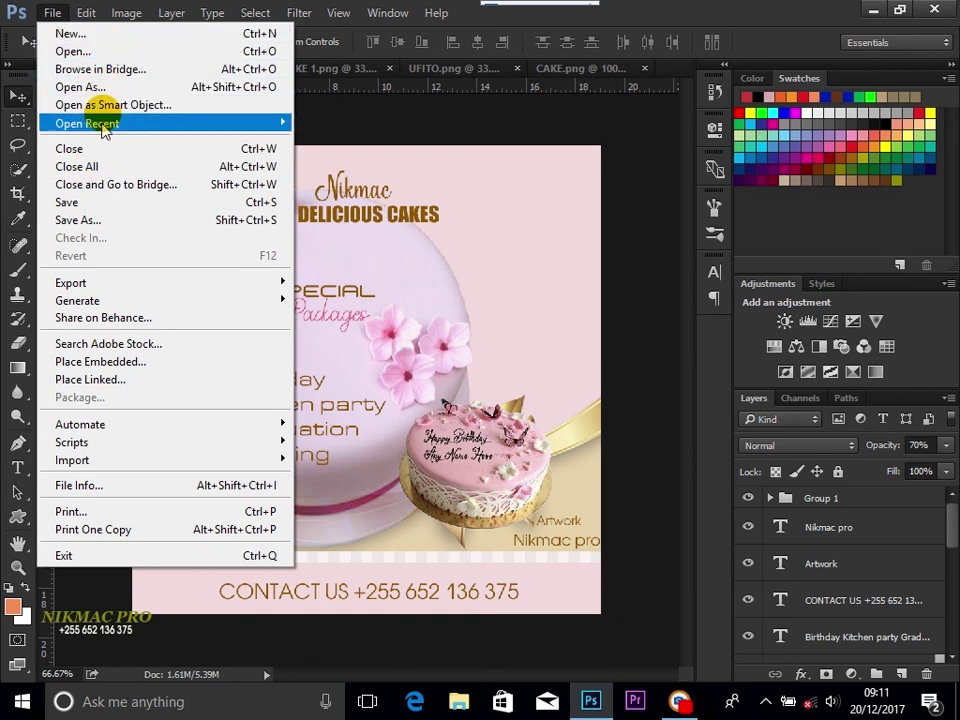
{"action": "left_click", "coordinate": [112, 208]}
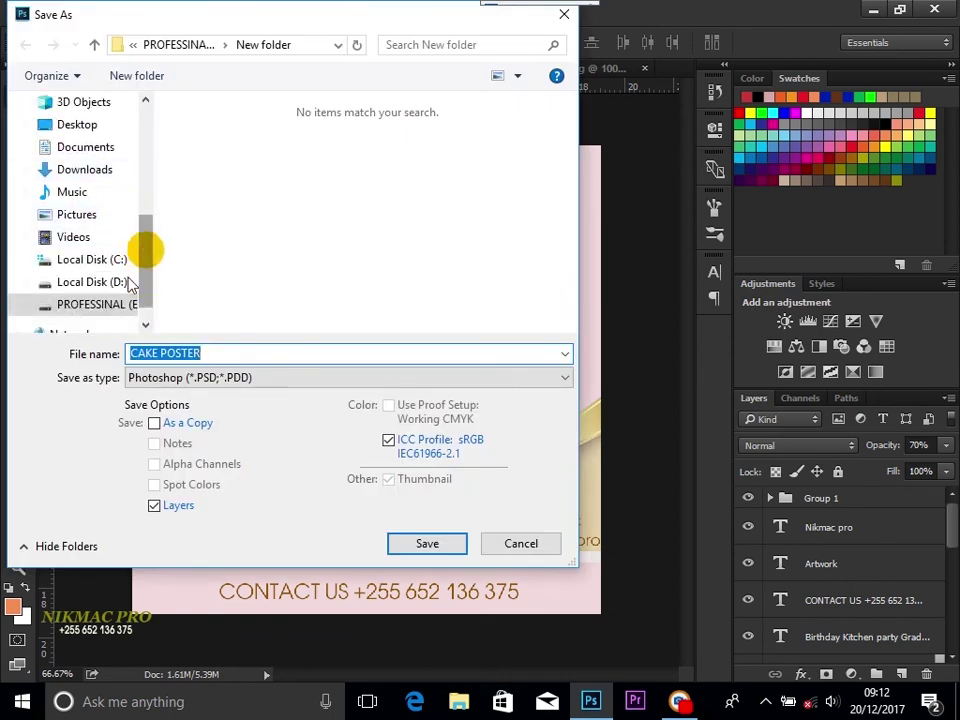
{"action": "left_click", "coordinate": [98, 306]}
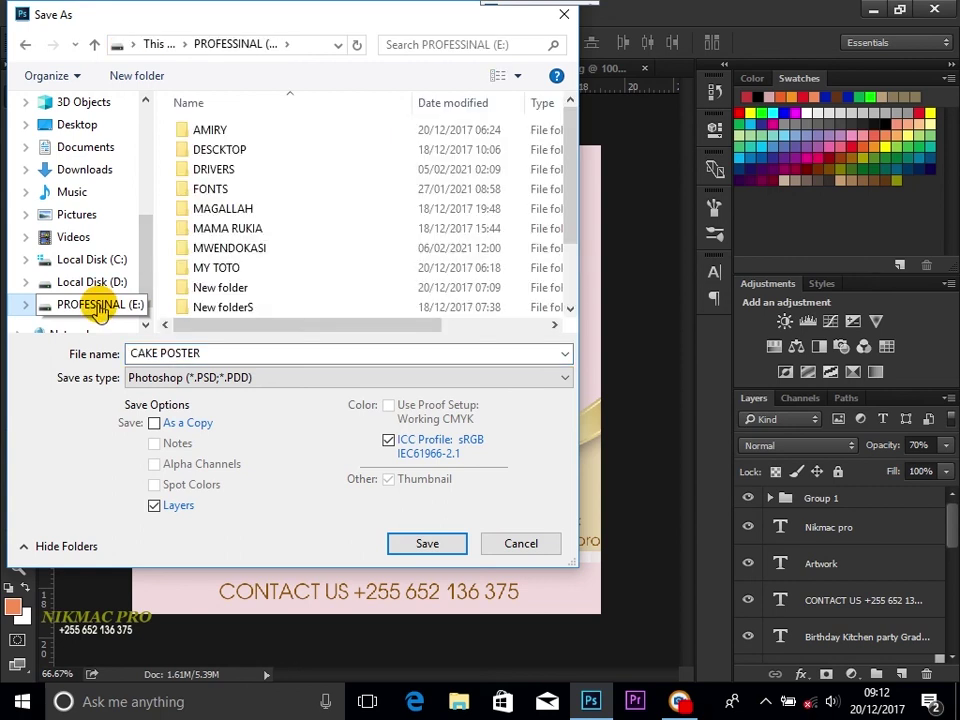
{"action": "left_click", "coordinate": [262, 274]}
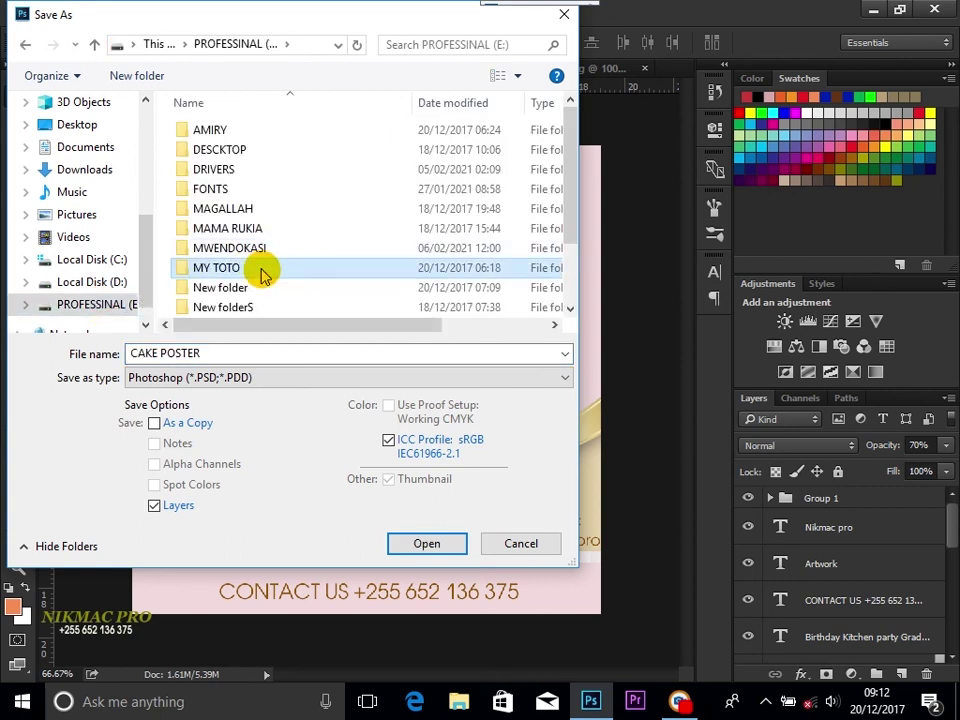
{"action": "double_click", "coordinate": [262, 274]}
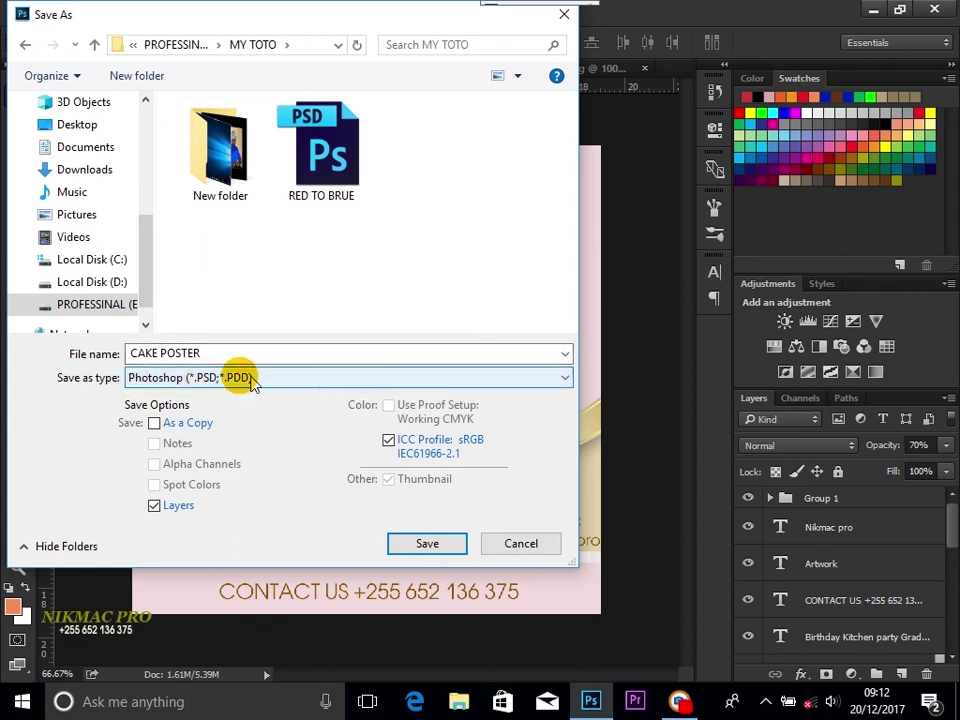
Step: Save CAKE POSTER as a JPEG, accepting maximum quality 12
{"action": "left_click", "coordinate": [564, 381]}
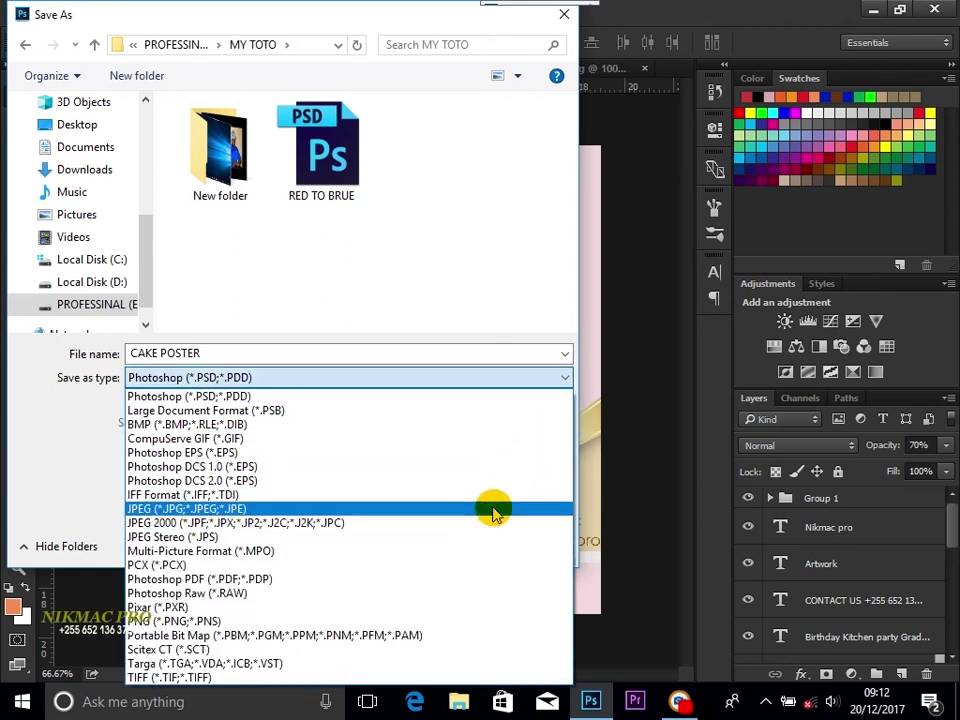
{"action": "left_click", "coordinate": [344, 509]}
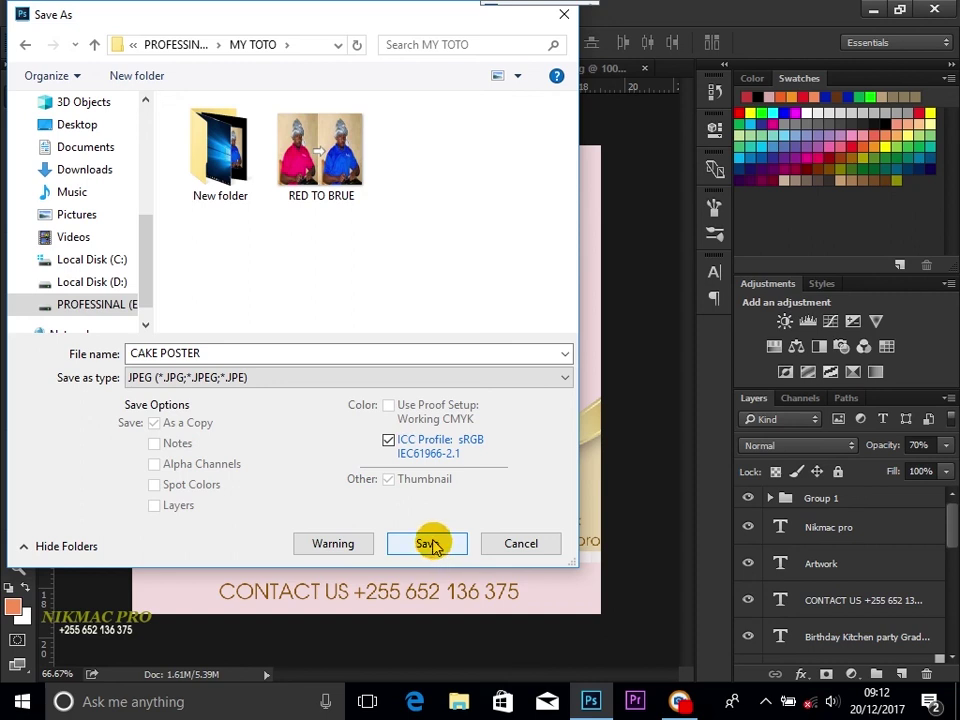
{"action": "left_click", "coordinate": [428, 543]}
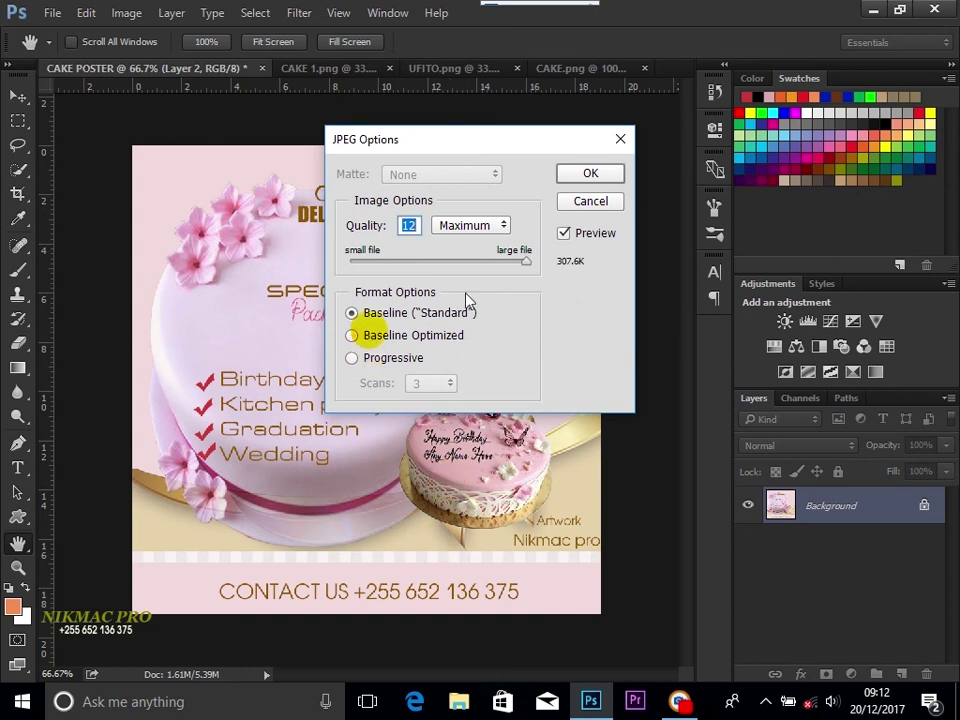
{"action": "left_click", "coordinate": [588, 176]}
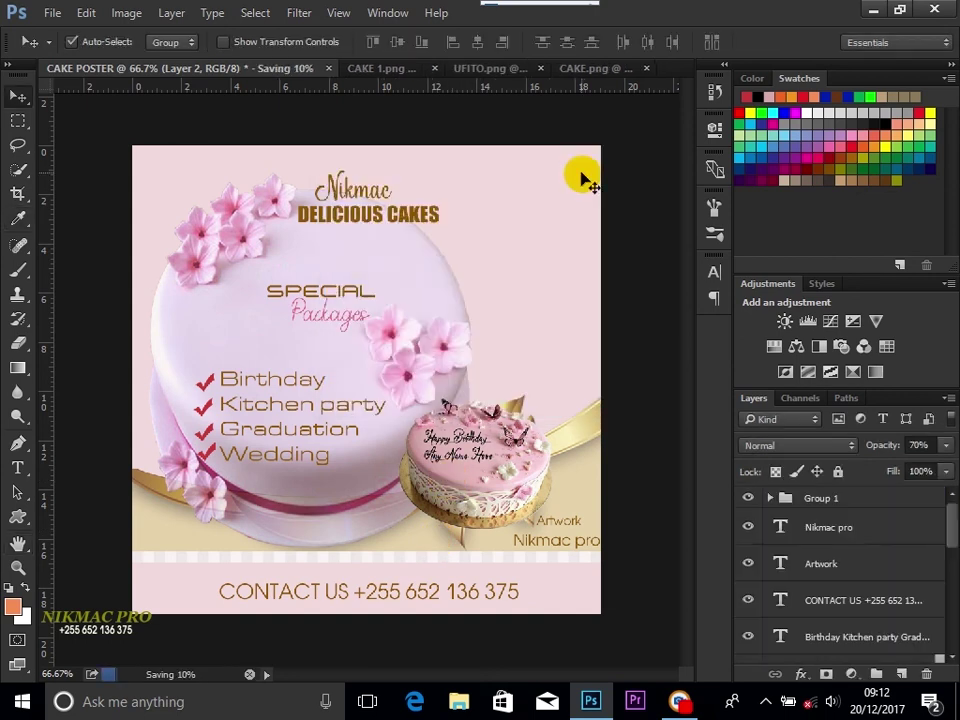